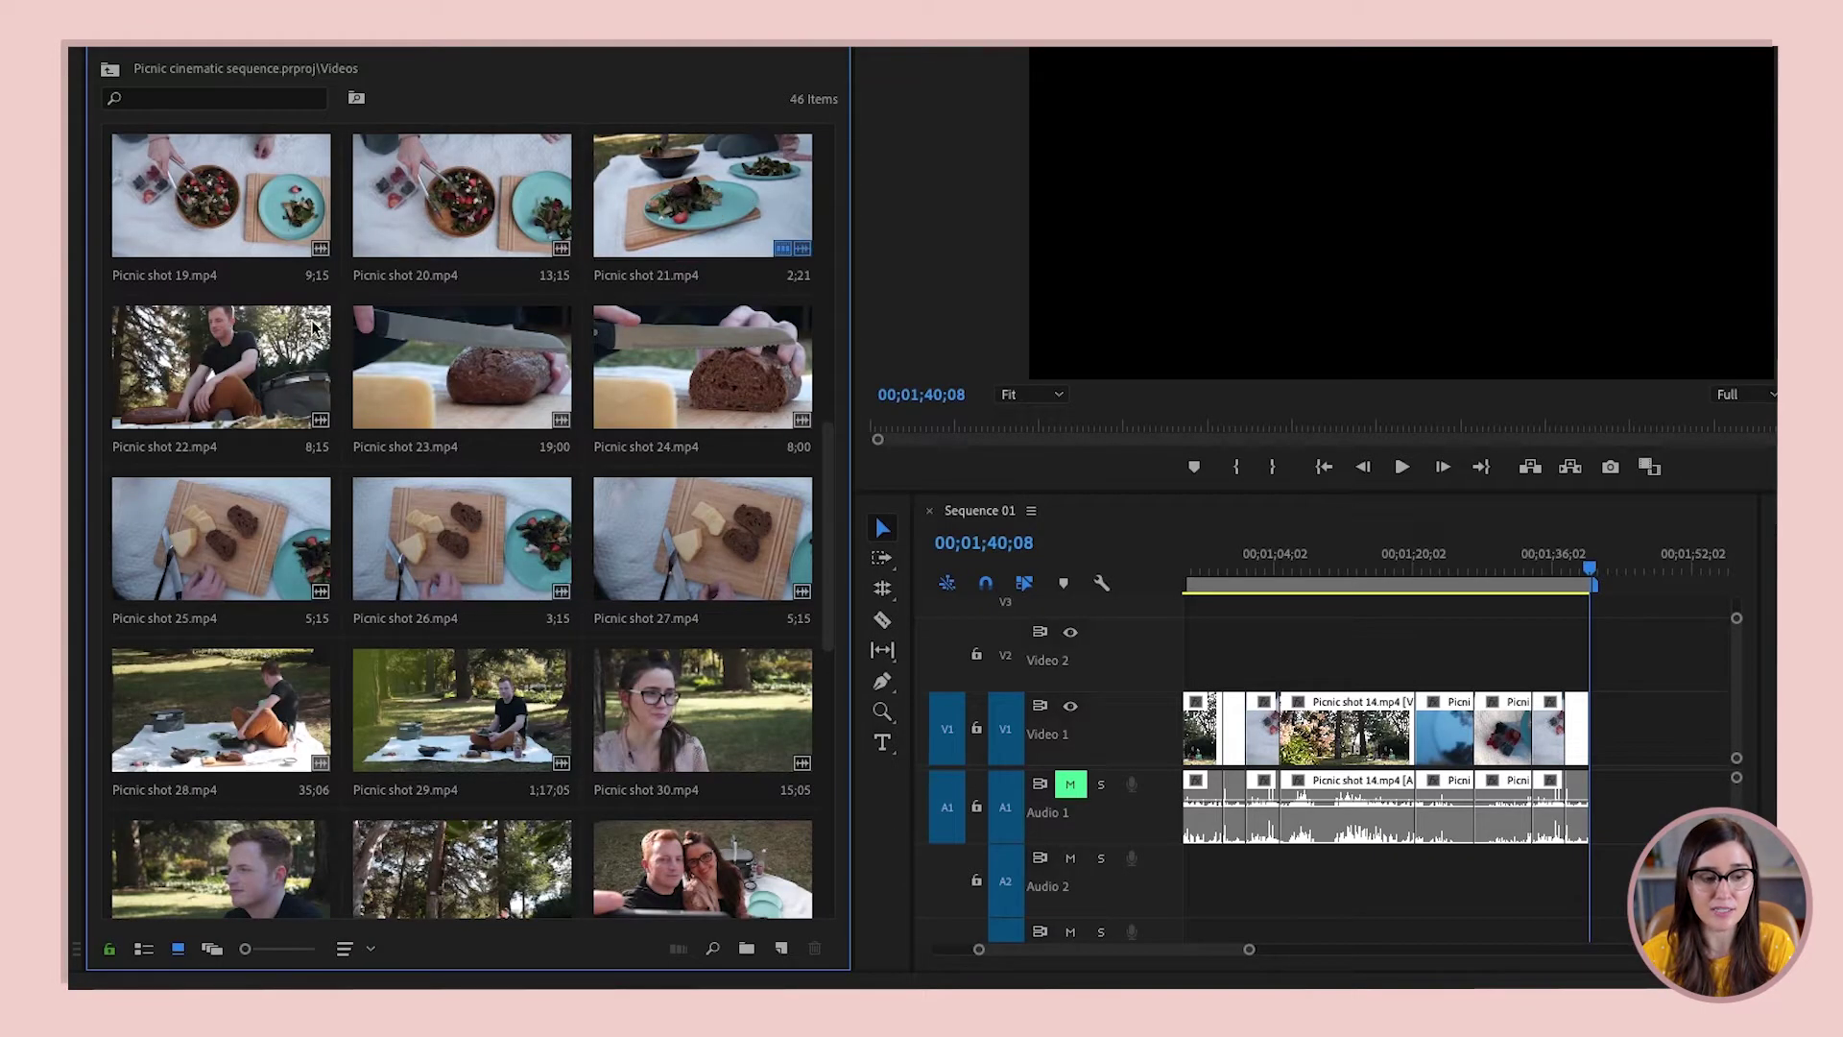
Select Picnic shots 22 through 32 in the bin and drag them to the end of Sequence 01
click(246, 343)
scroll(665, 664, down, 2)
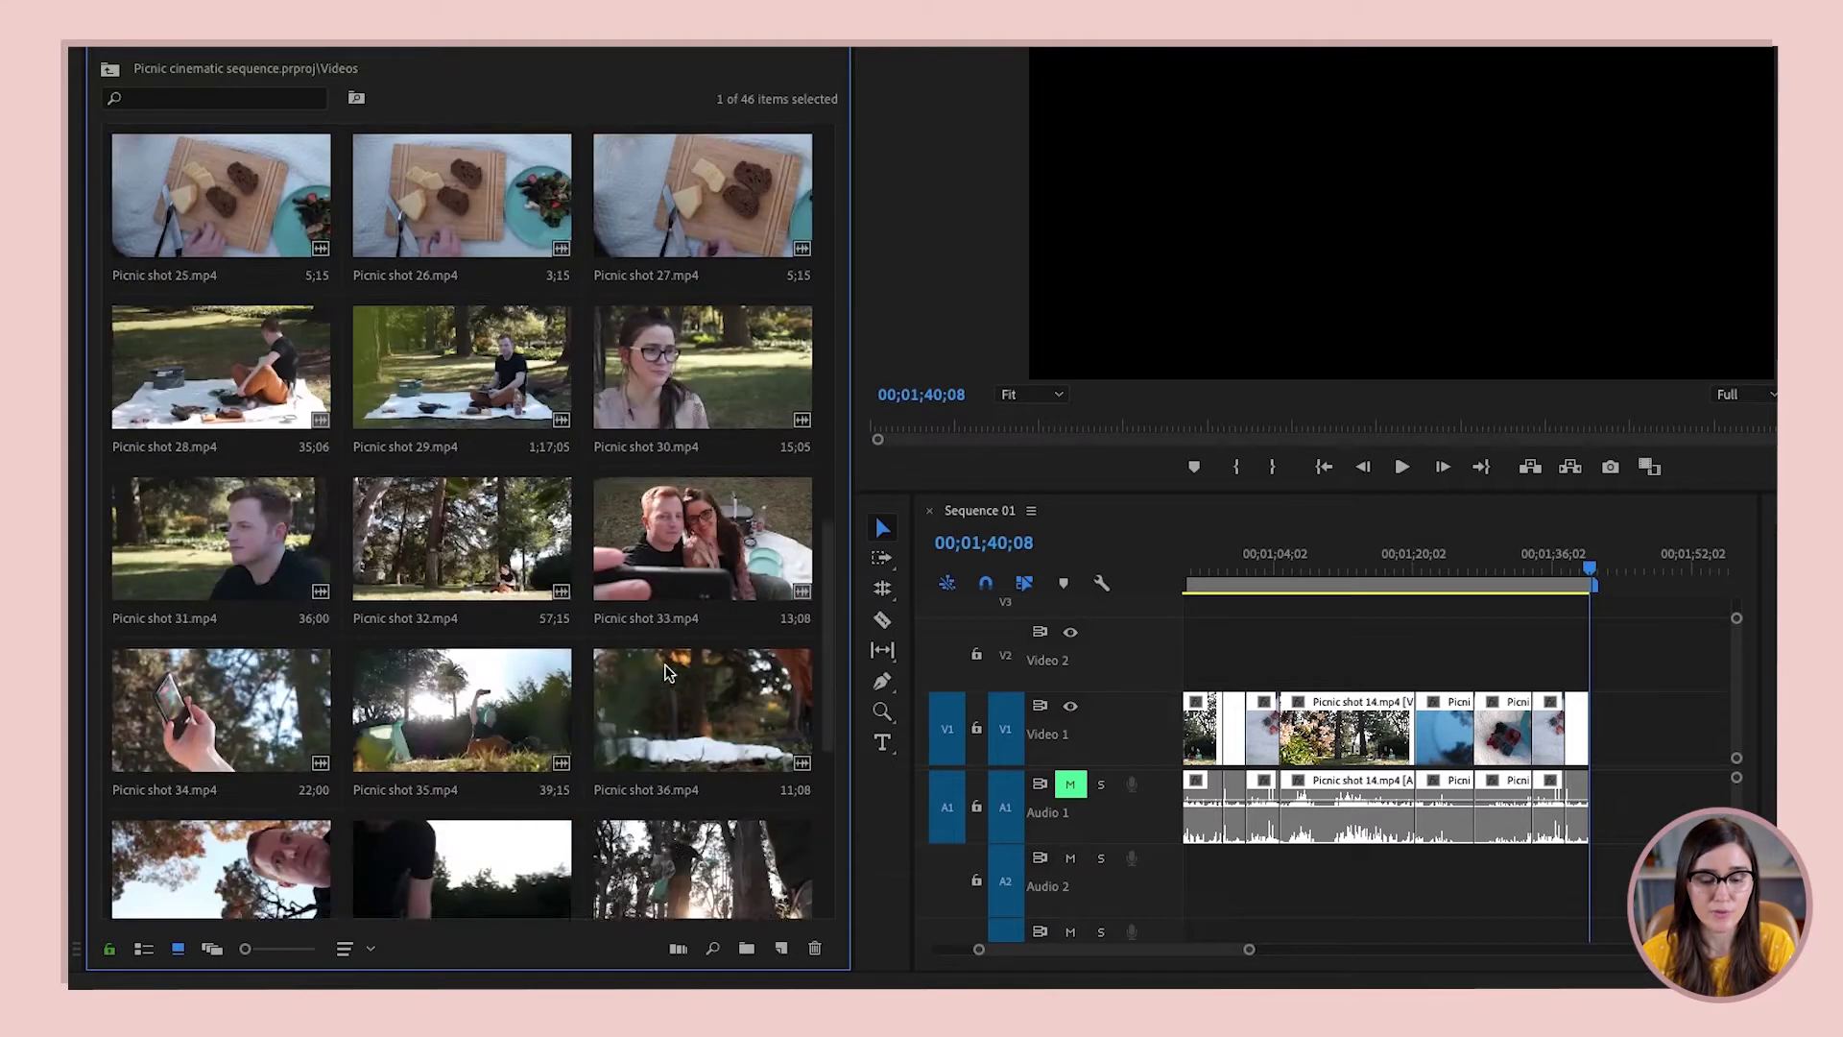
scroll(665, 670, down, 1)
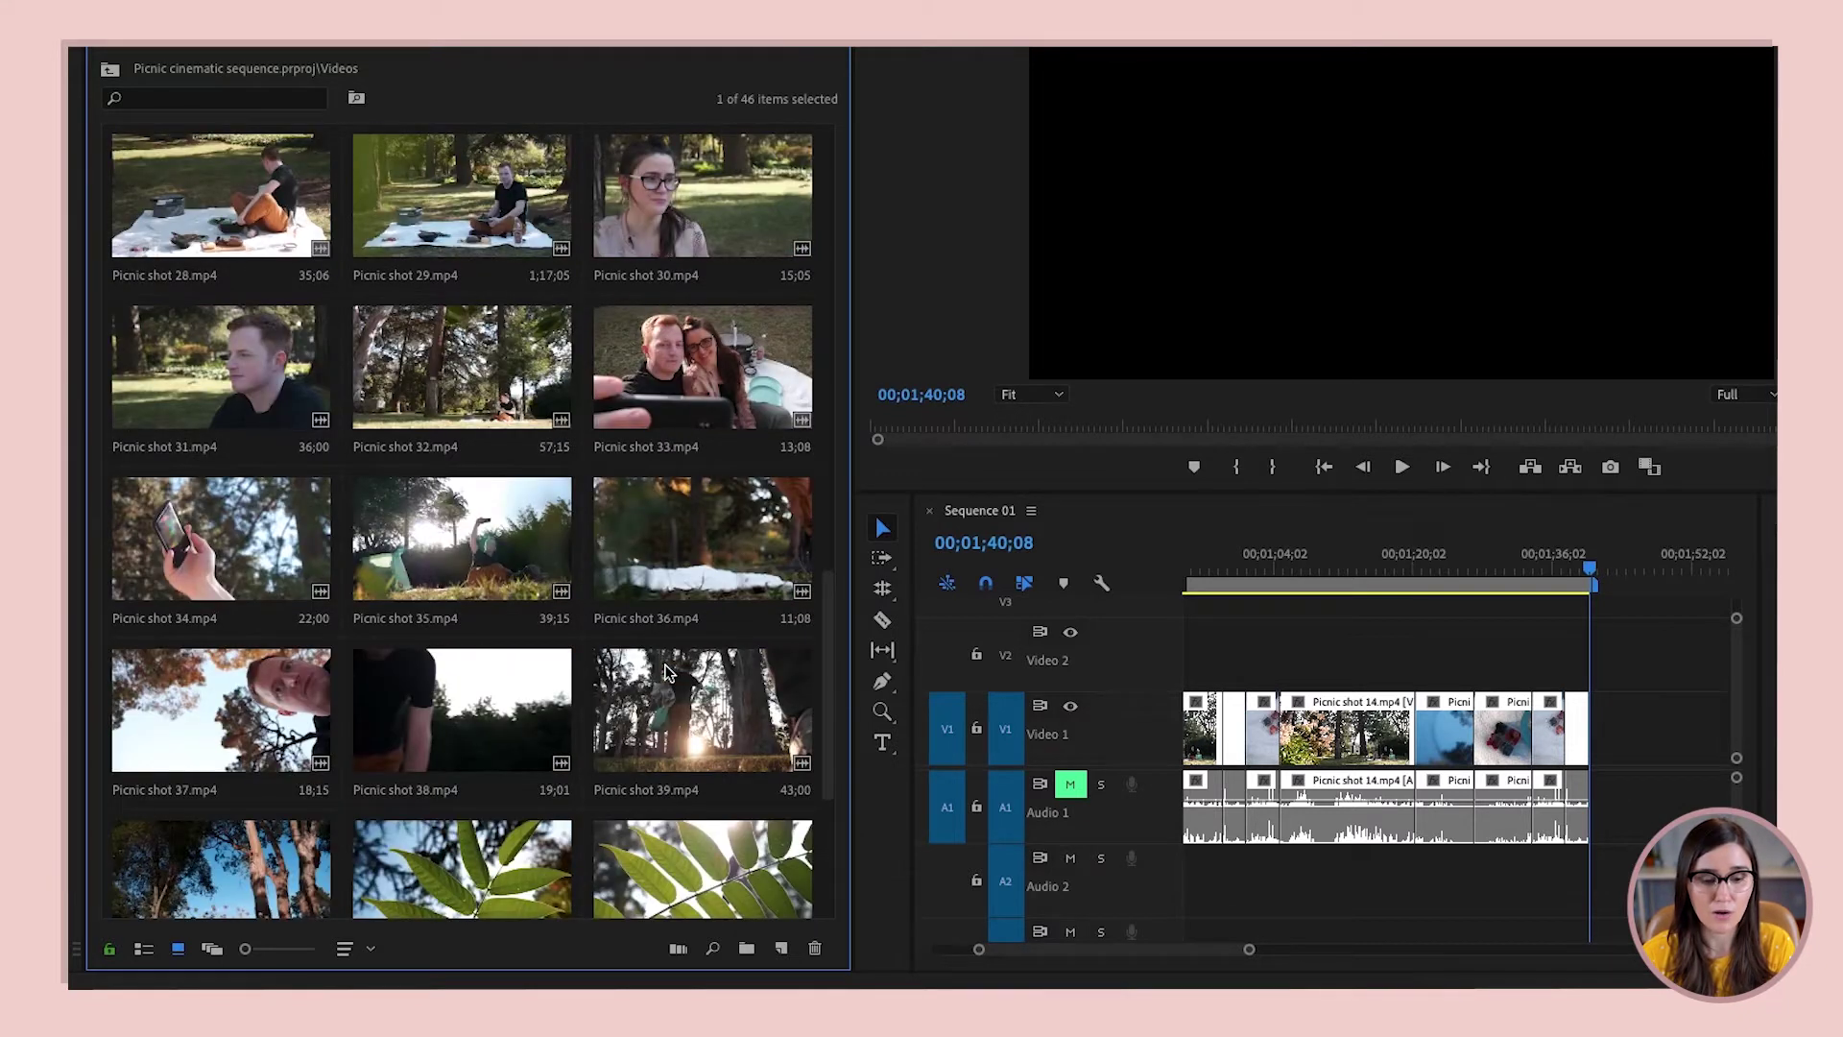
shift+click(504, 361)
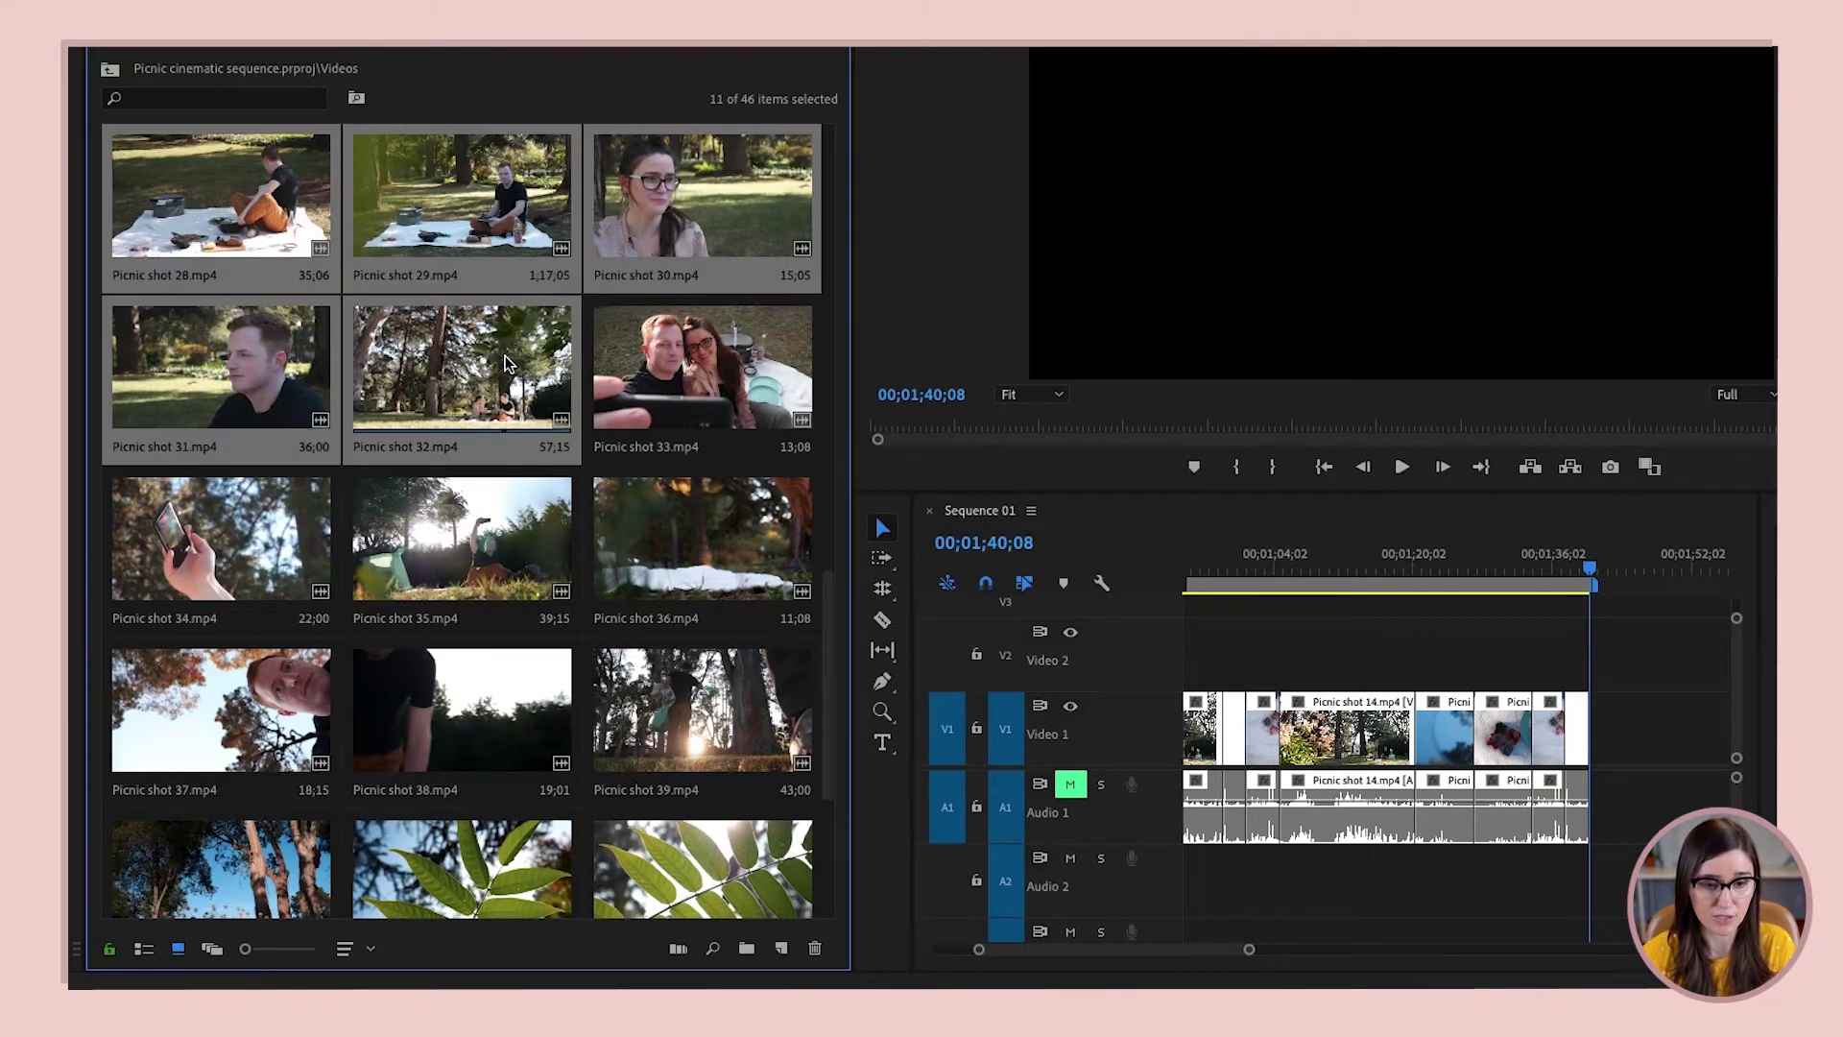
scroll(432, 353, up, 1)
scroll(270, 312, up, 2)
drag(221, 343, 1609, 725)
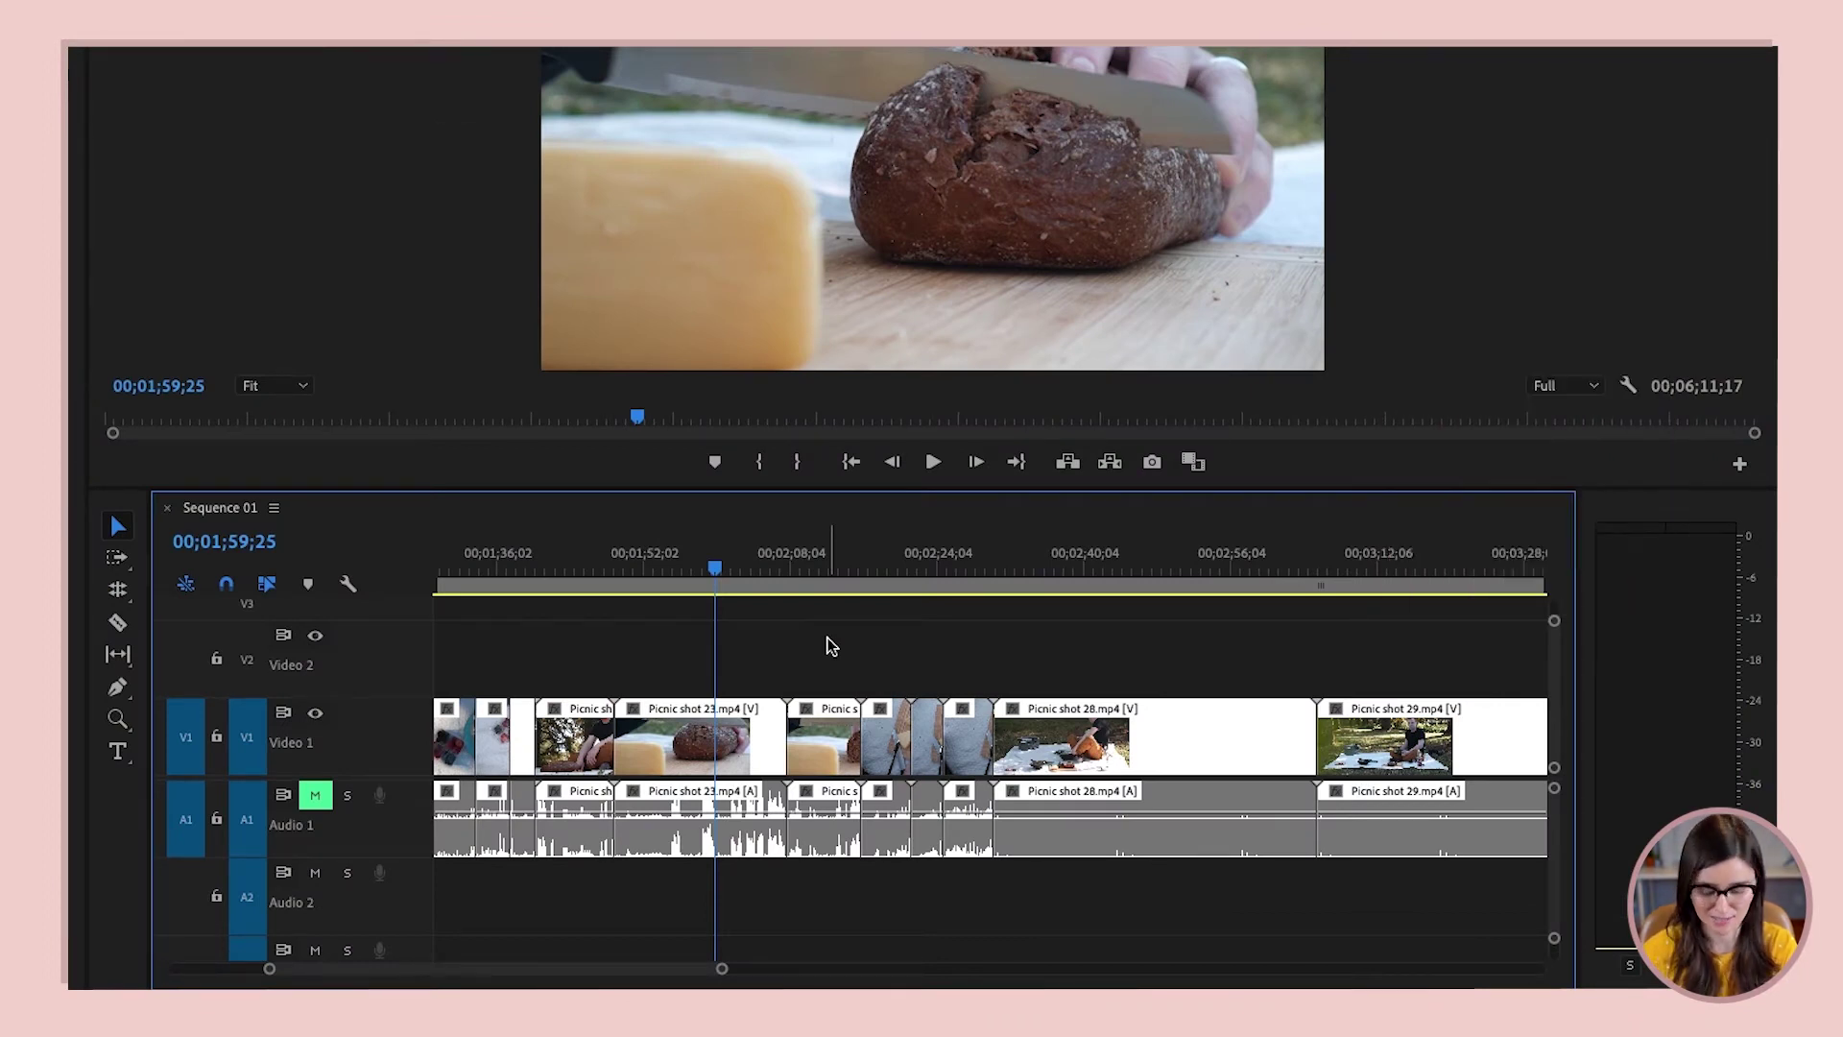
Zoom the timeline and scrub to the frame where Picnic shot 22 should begin
key(equal)
key(equal)
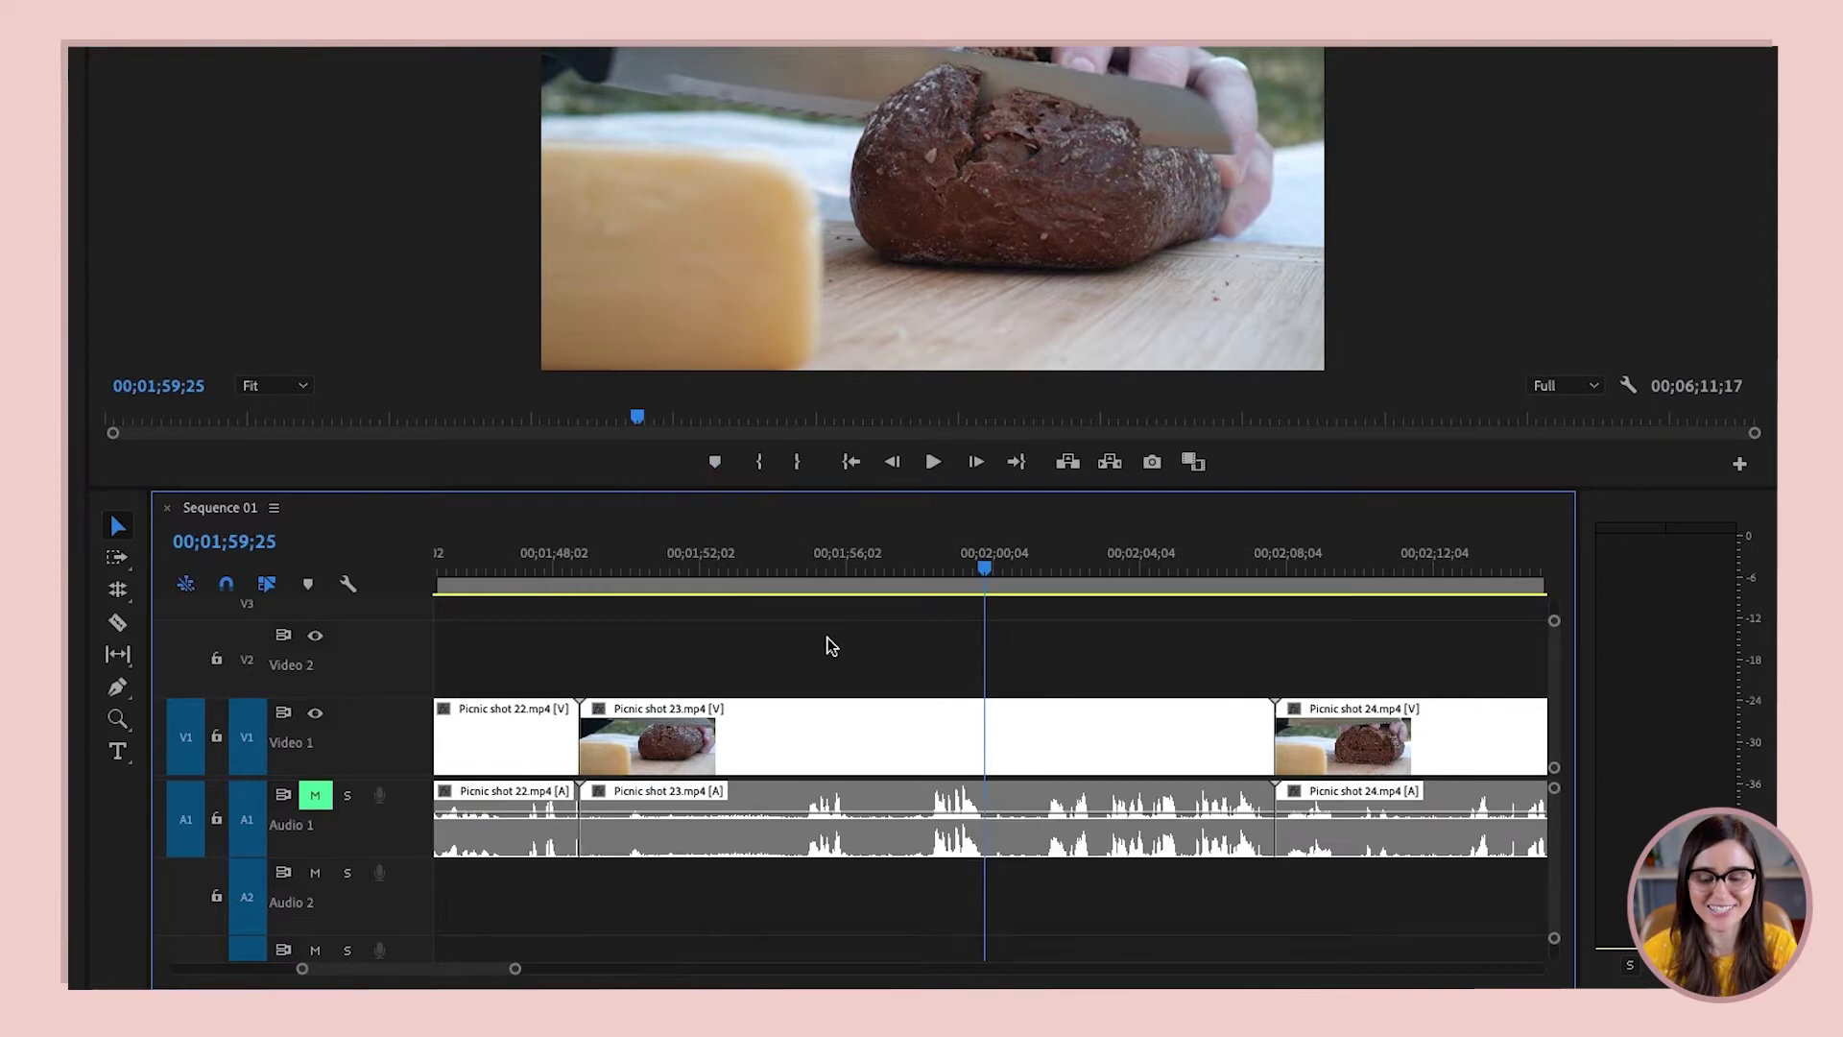
key(Up)
key(Up)
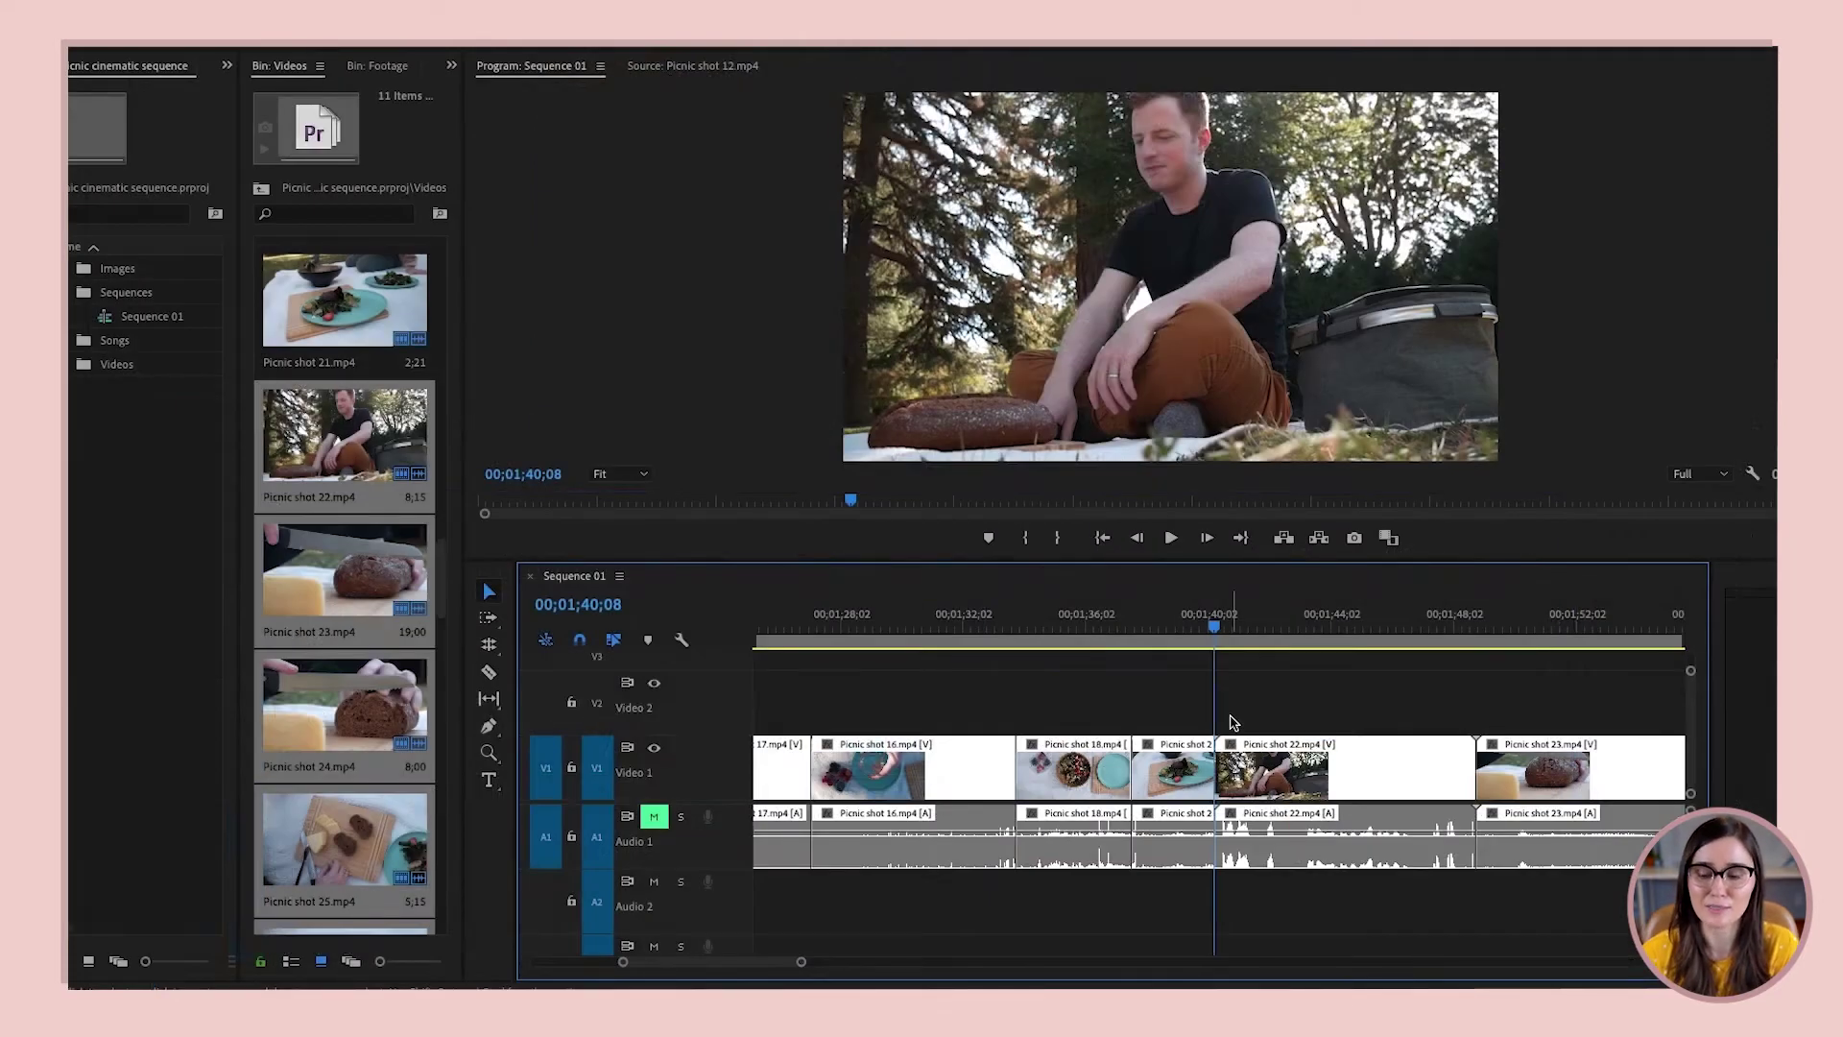
drag(1216, 629, 1290, 653)
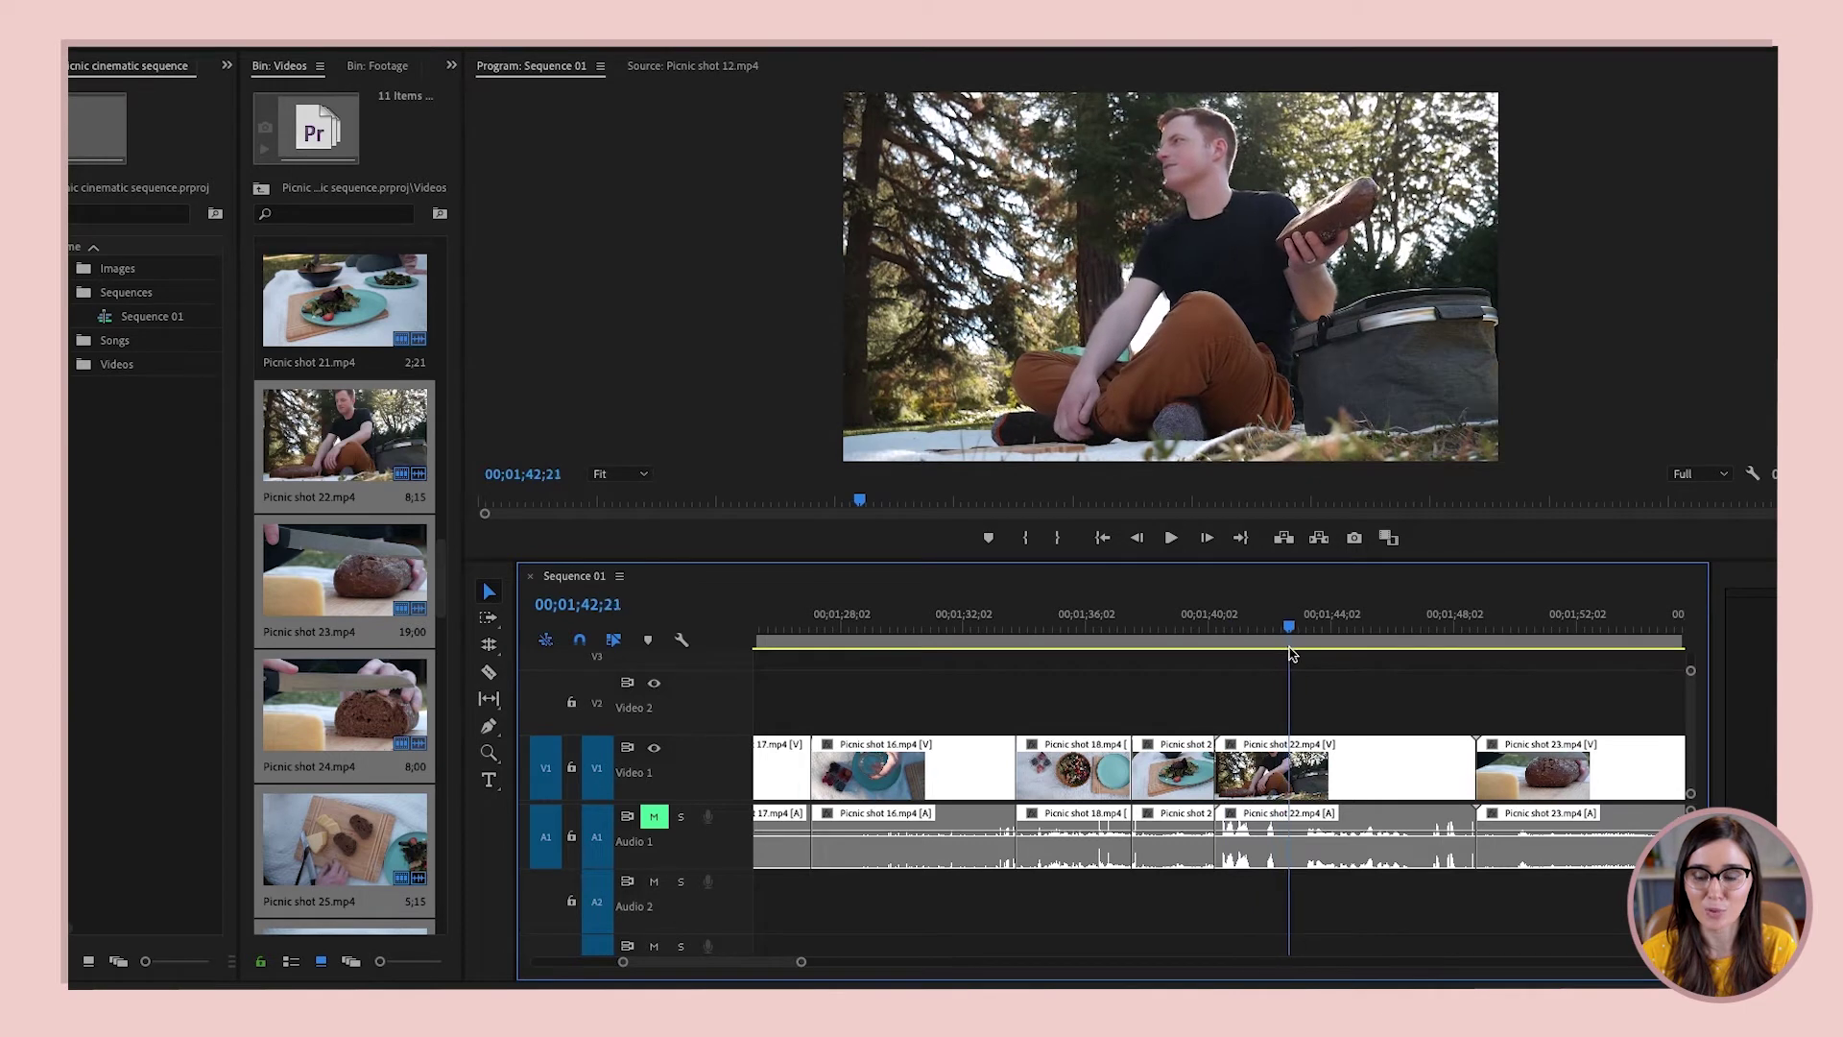
drag(1290, 652, 1306, 667)
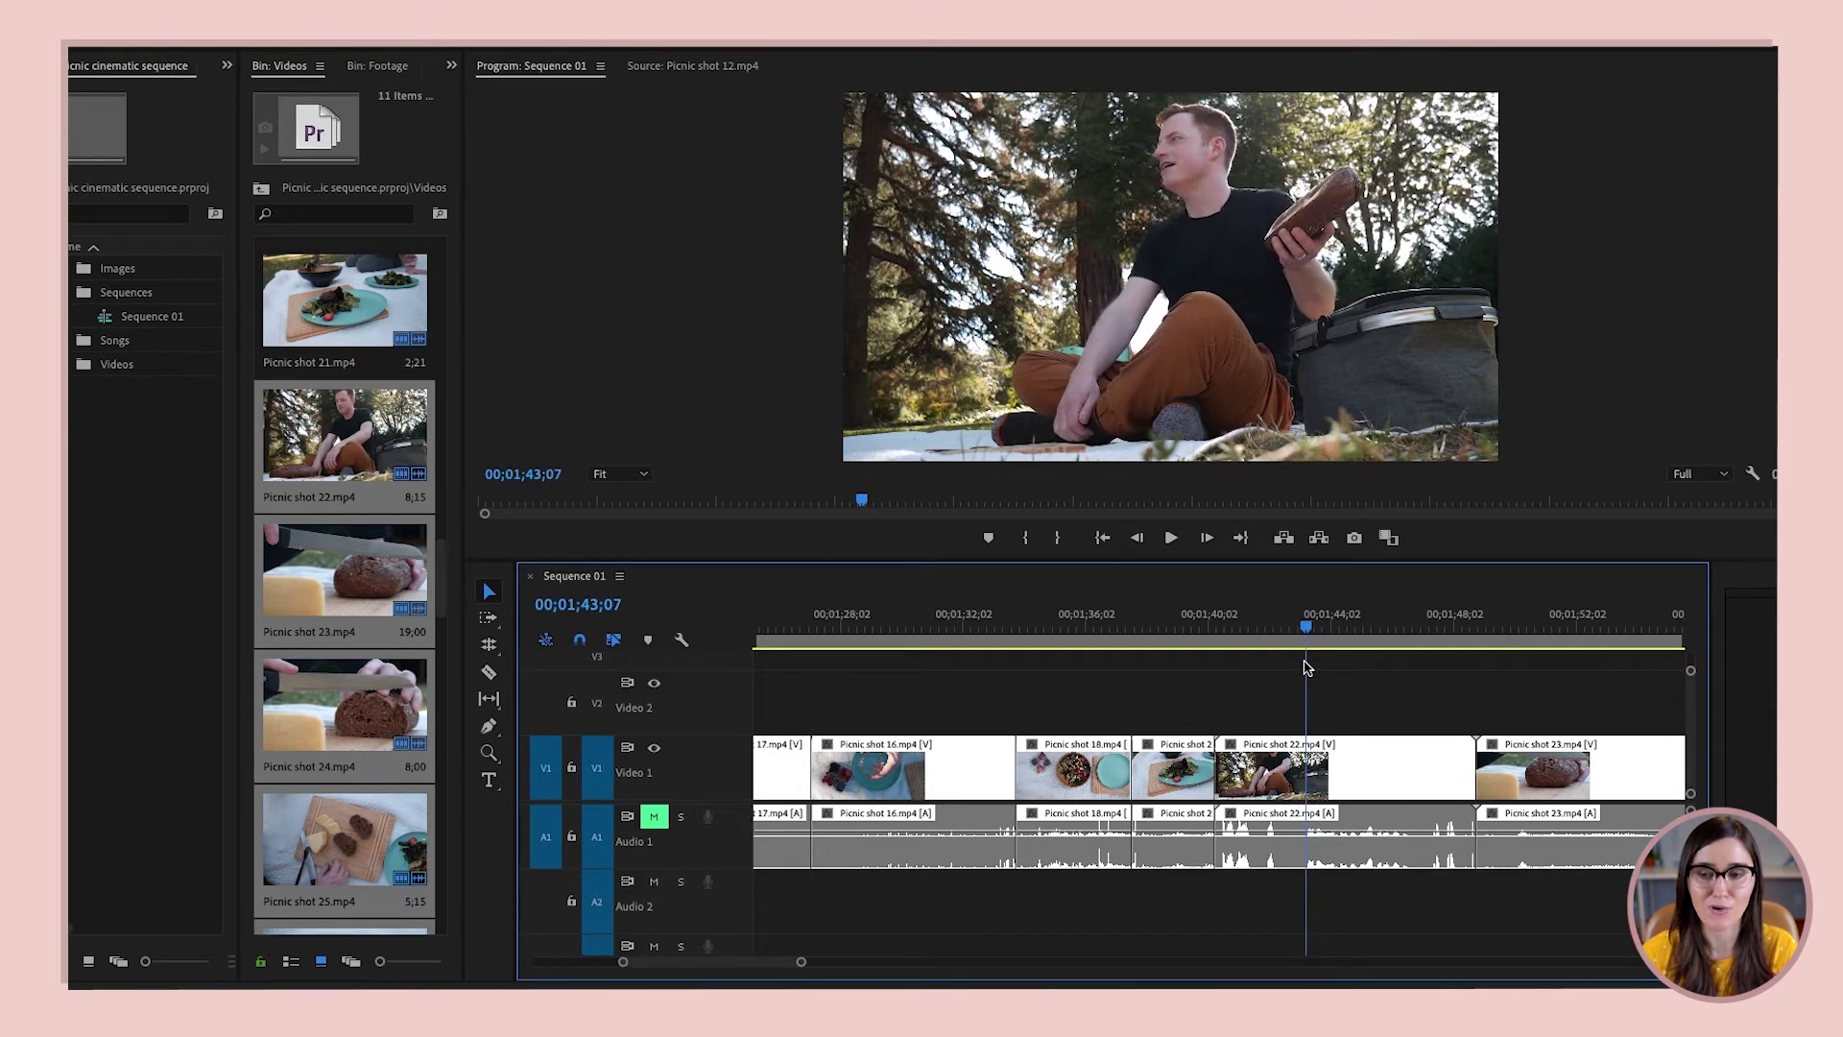
key(Right)
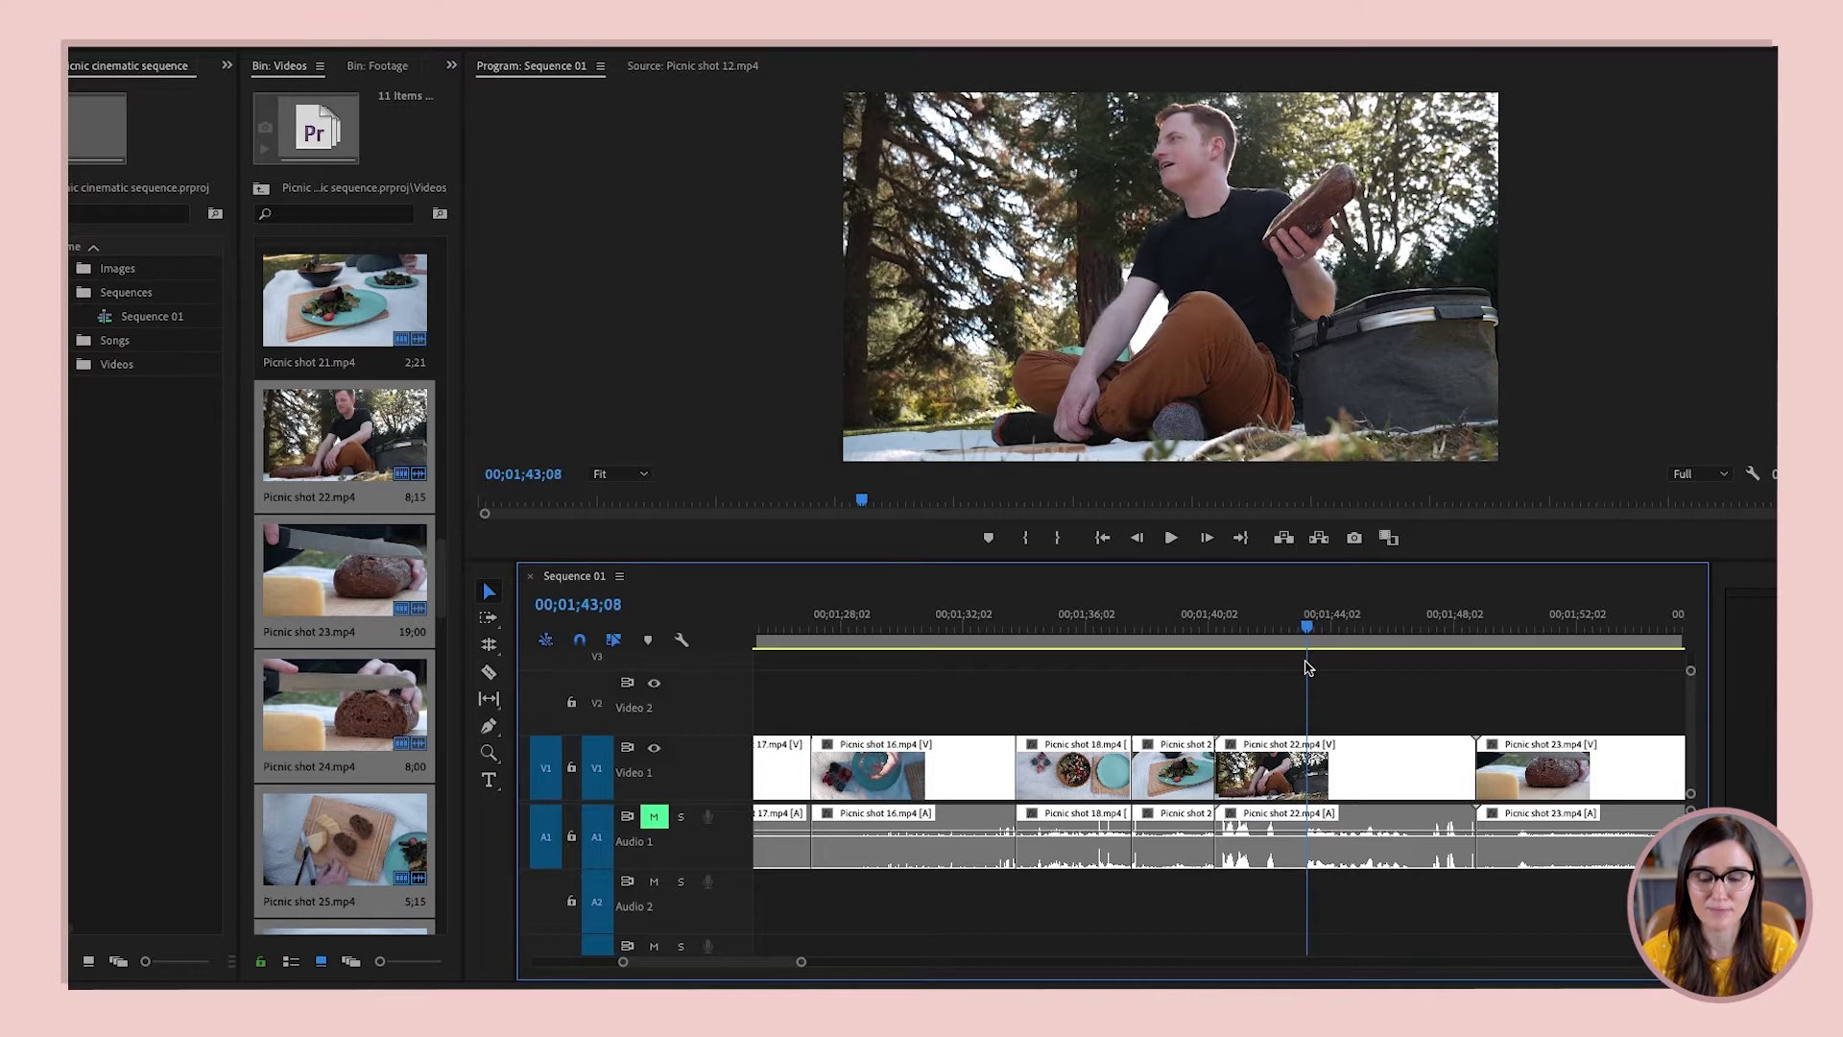
Trim Picnic shot 22's start to the playhead and ripple-delete the resulting gap
click(1233, 794)
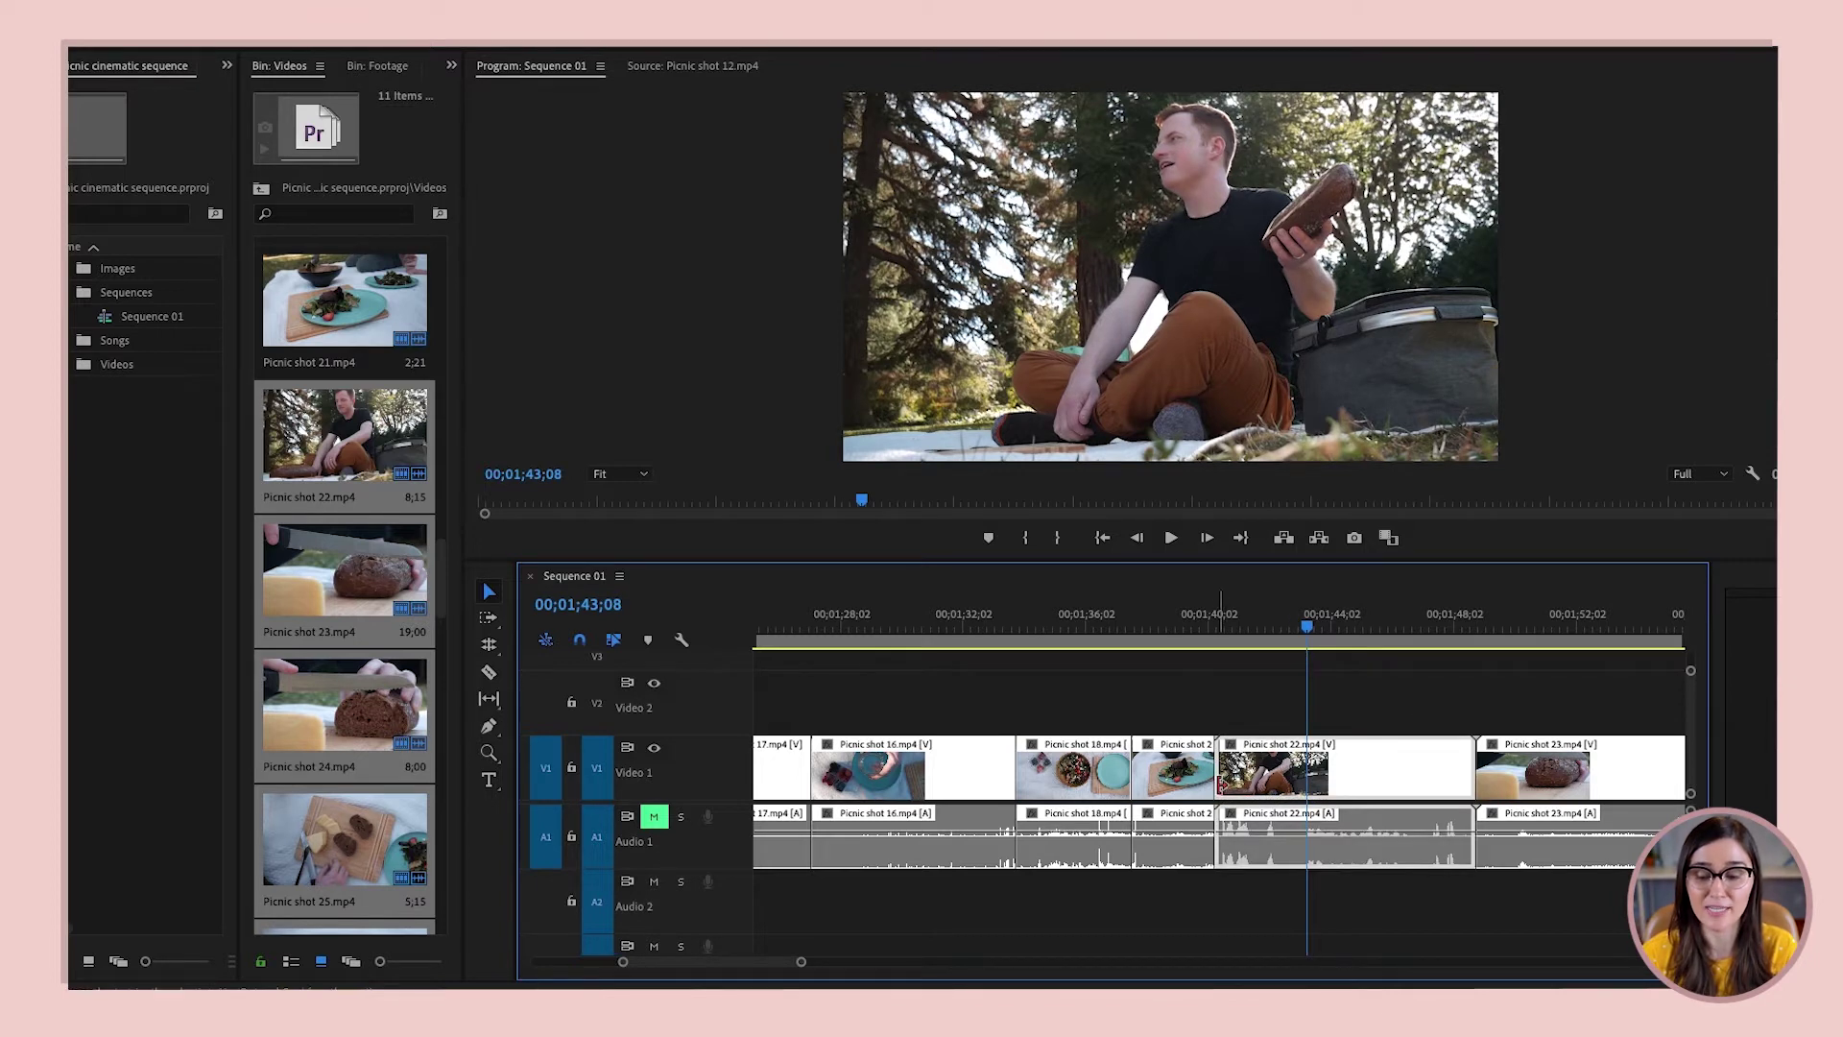
drag(1232, 779, 1323, 777)
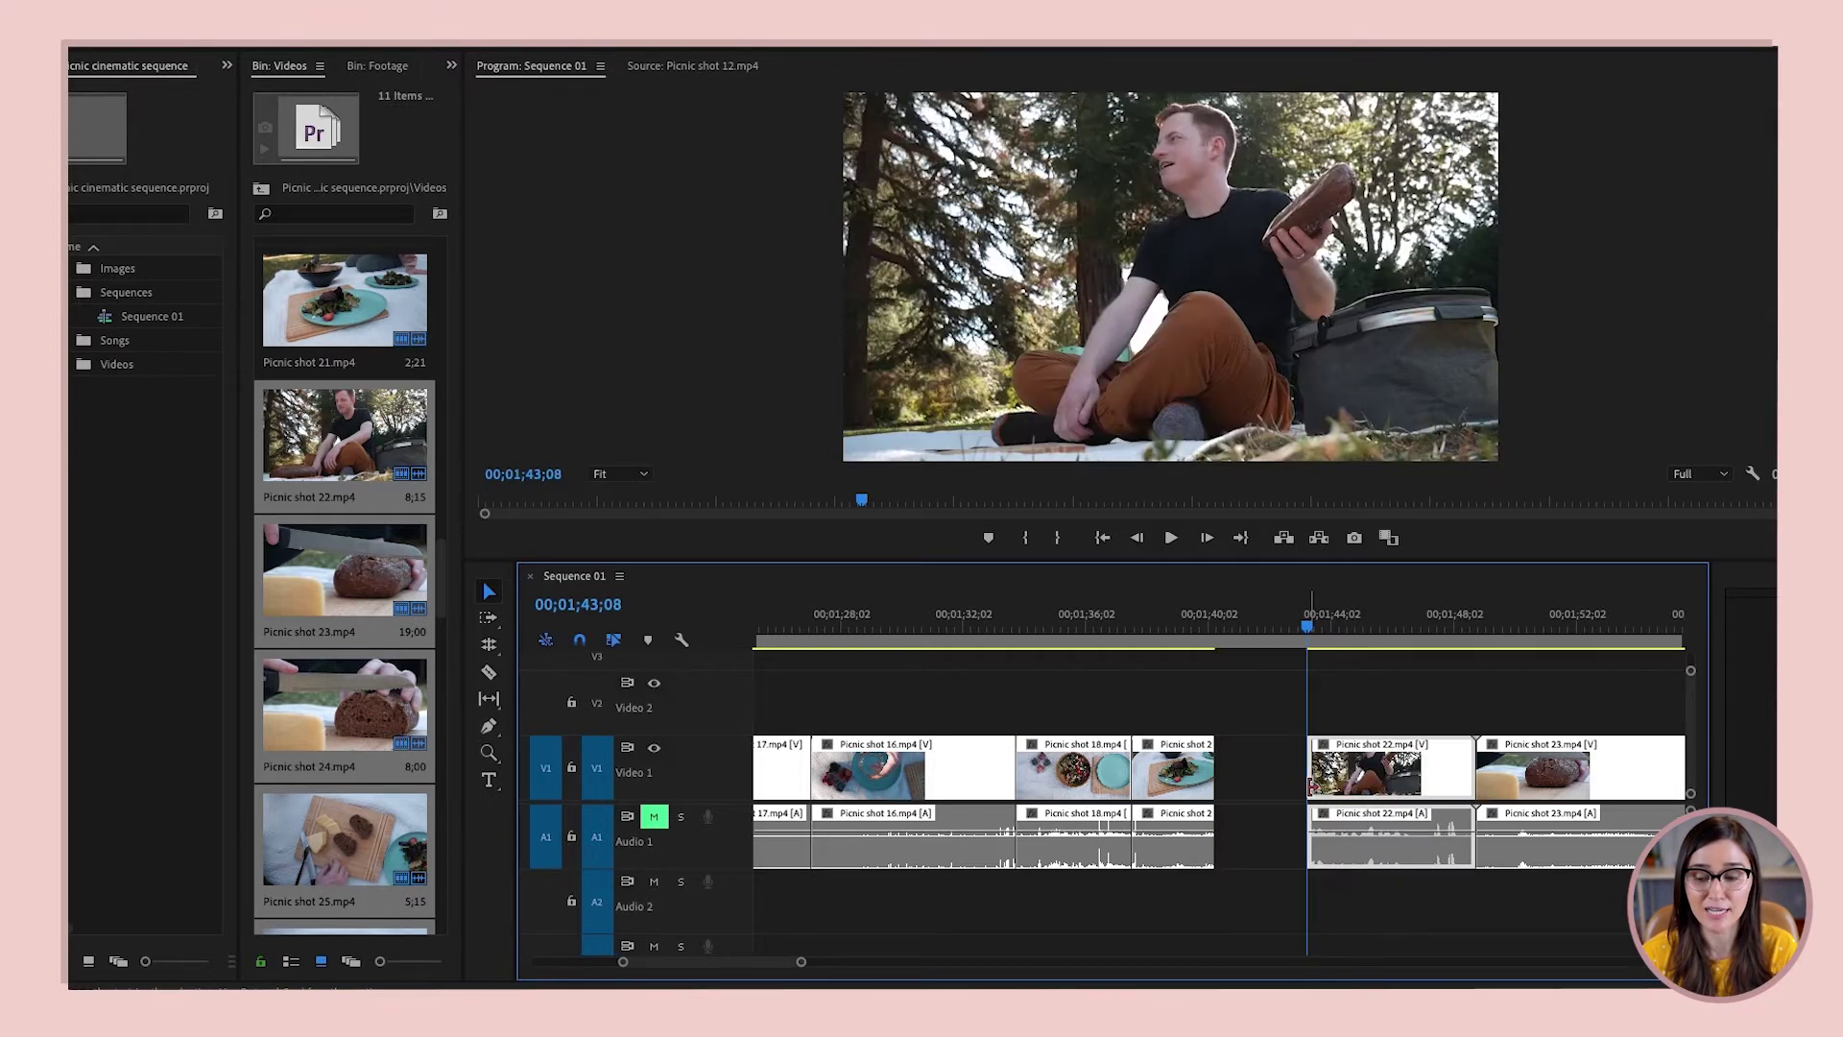
click(1354, 712)
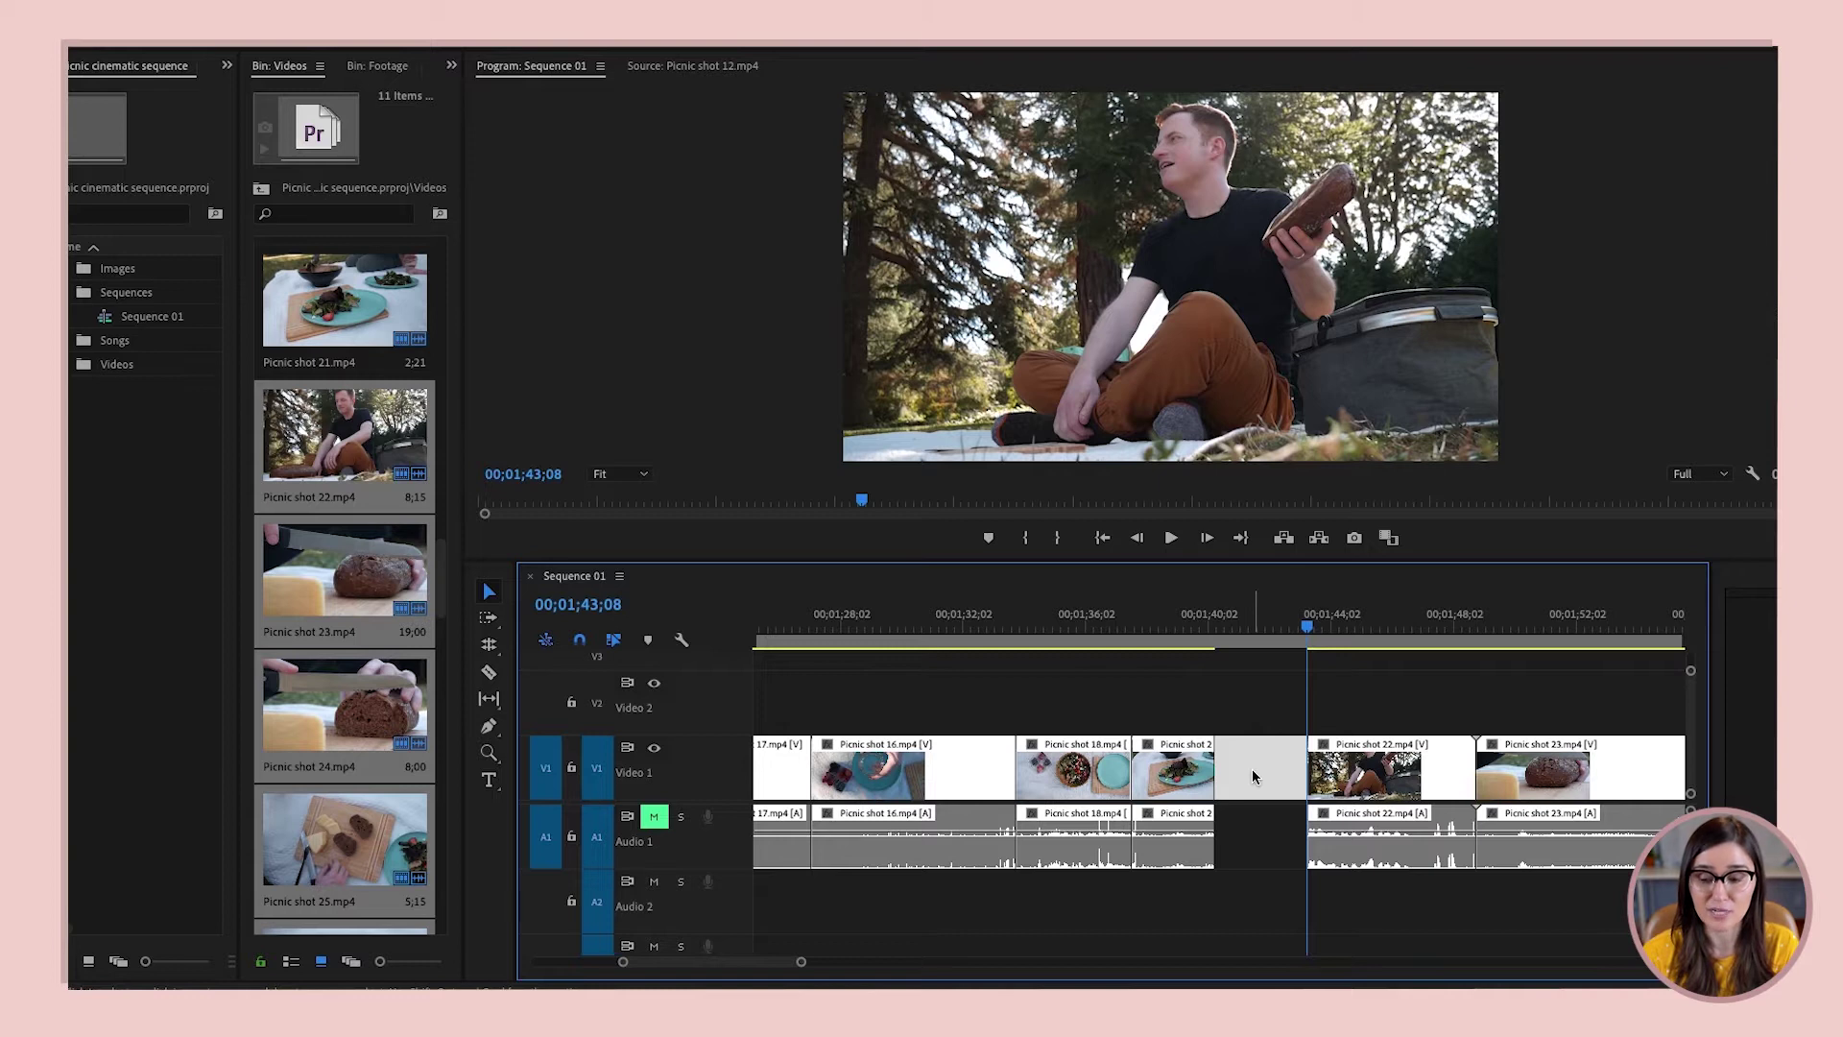
key(Delete)
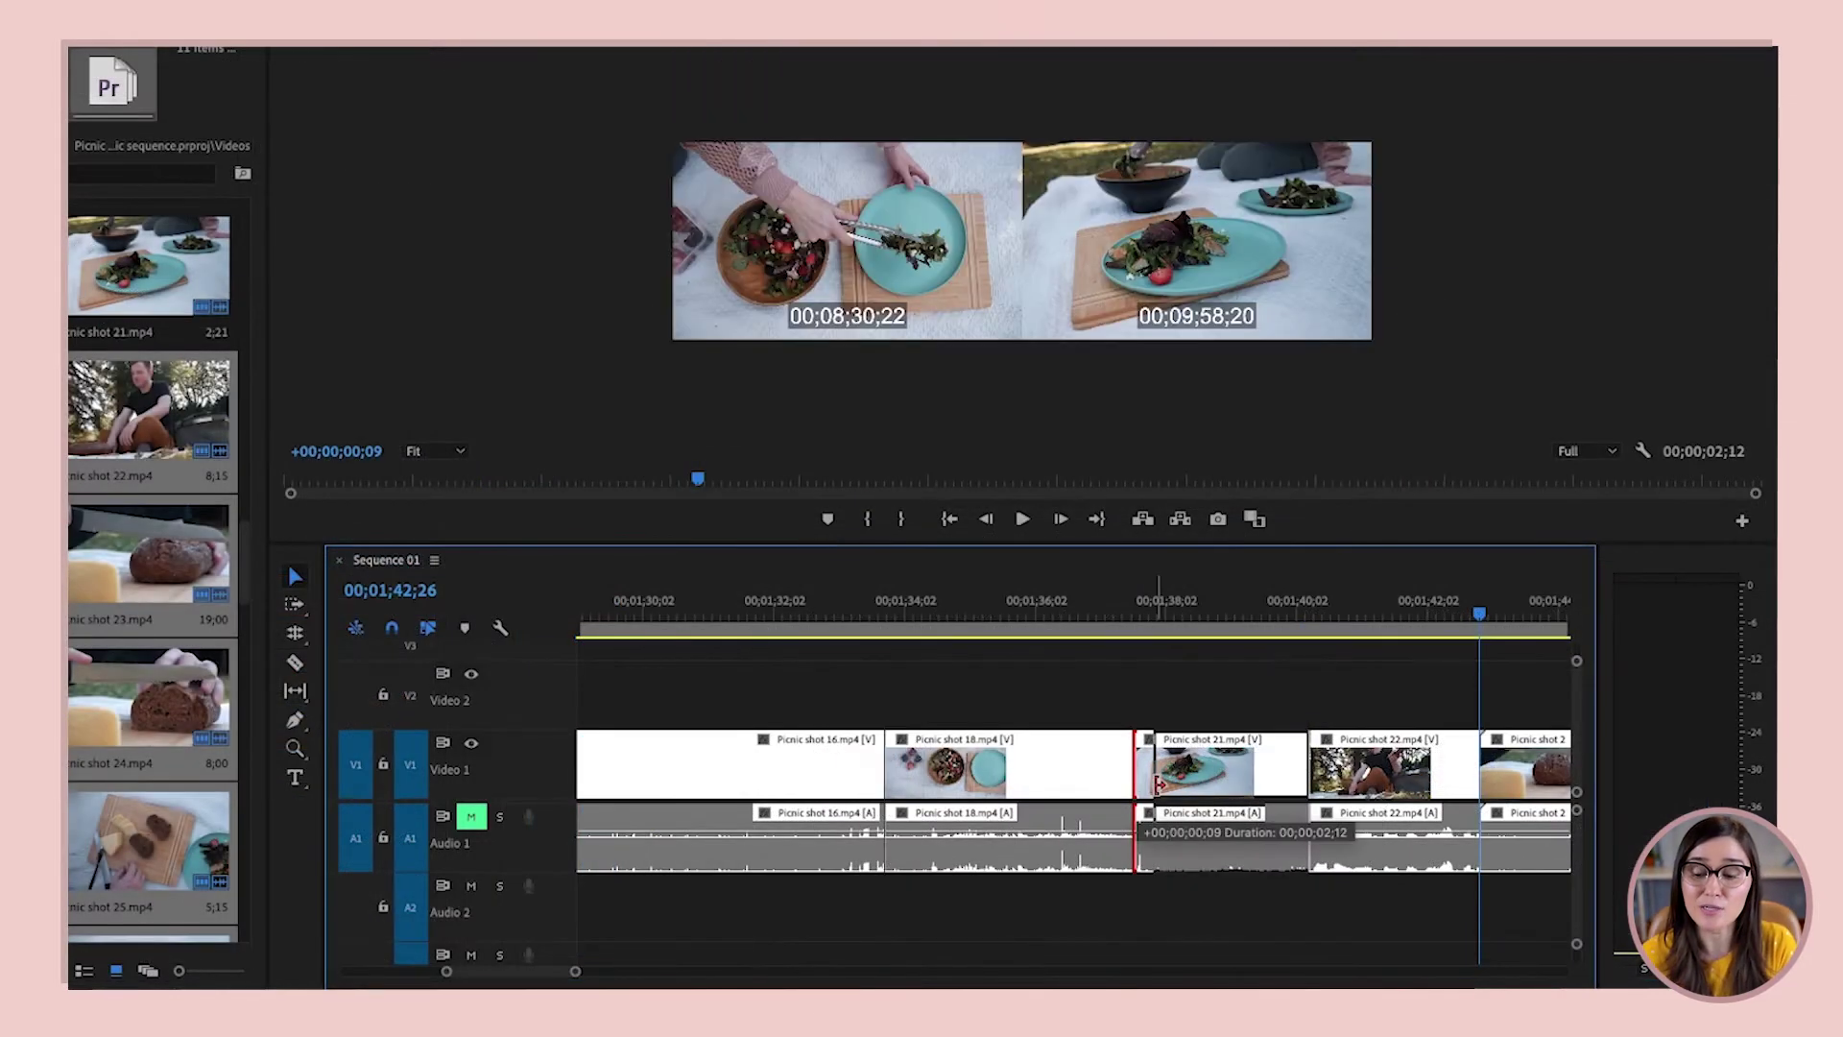
Trim just over one second off the head of Picnic shot 21 in trim mode
drag(1136, 785, 1133, 786)
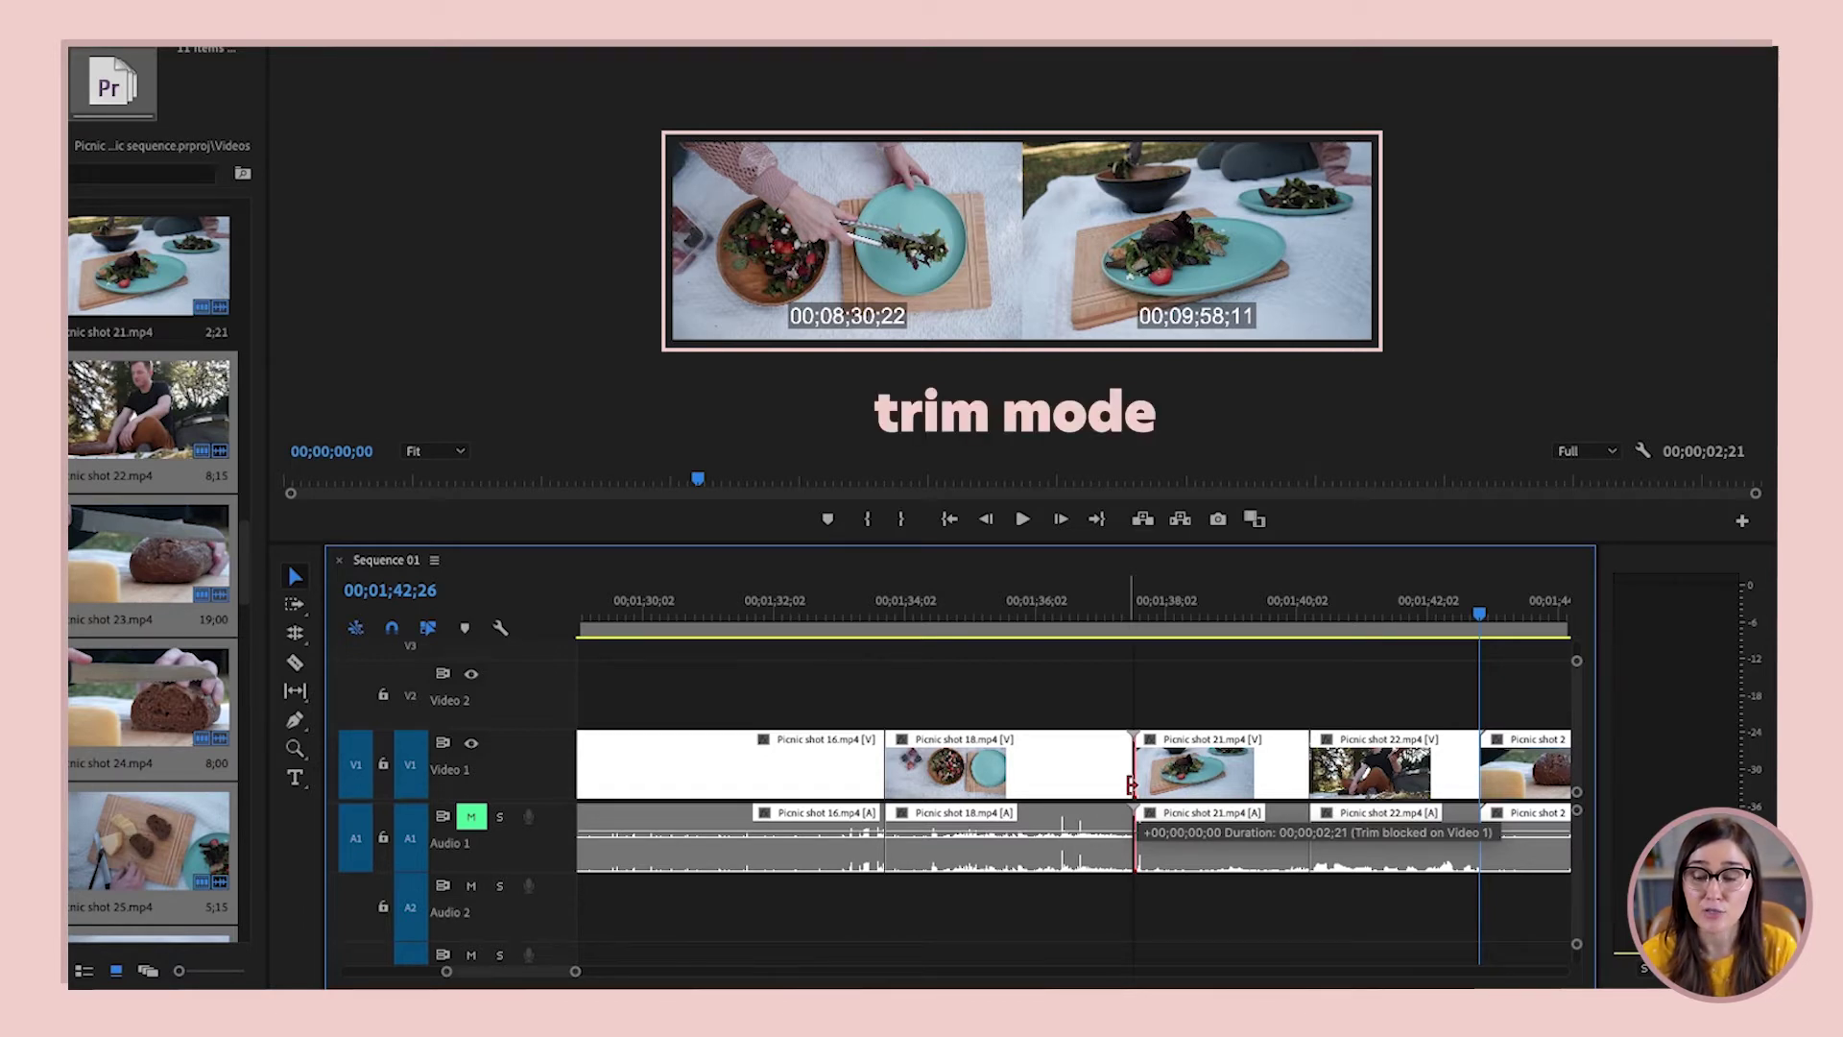
drag(1132, 784, 1253, 785)
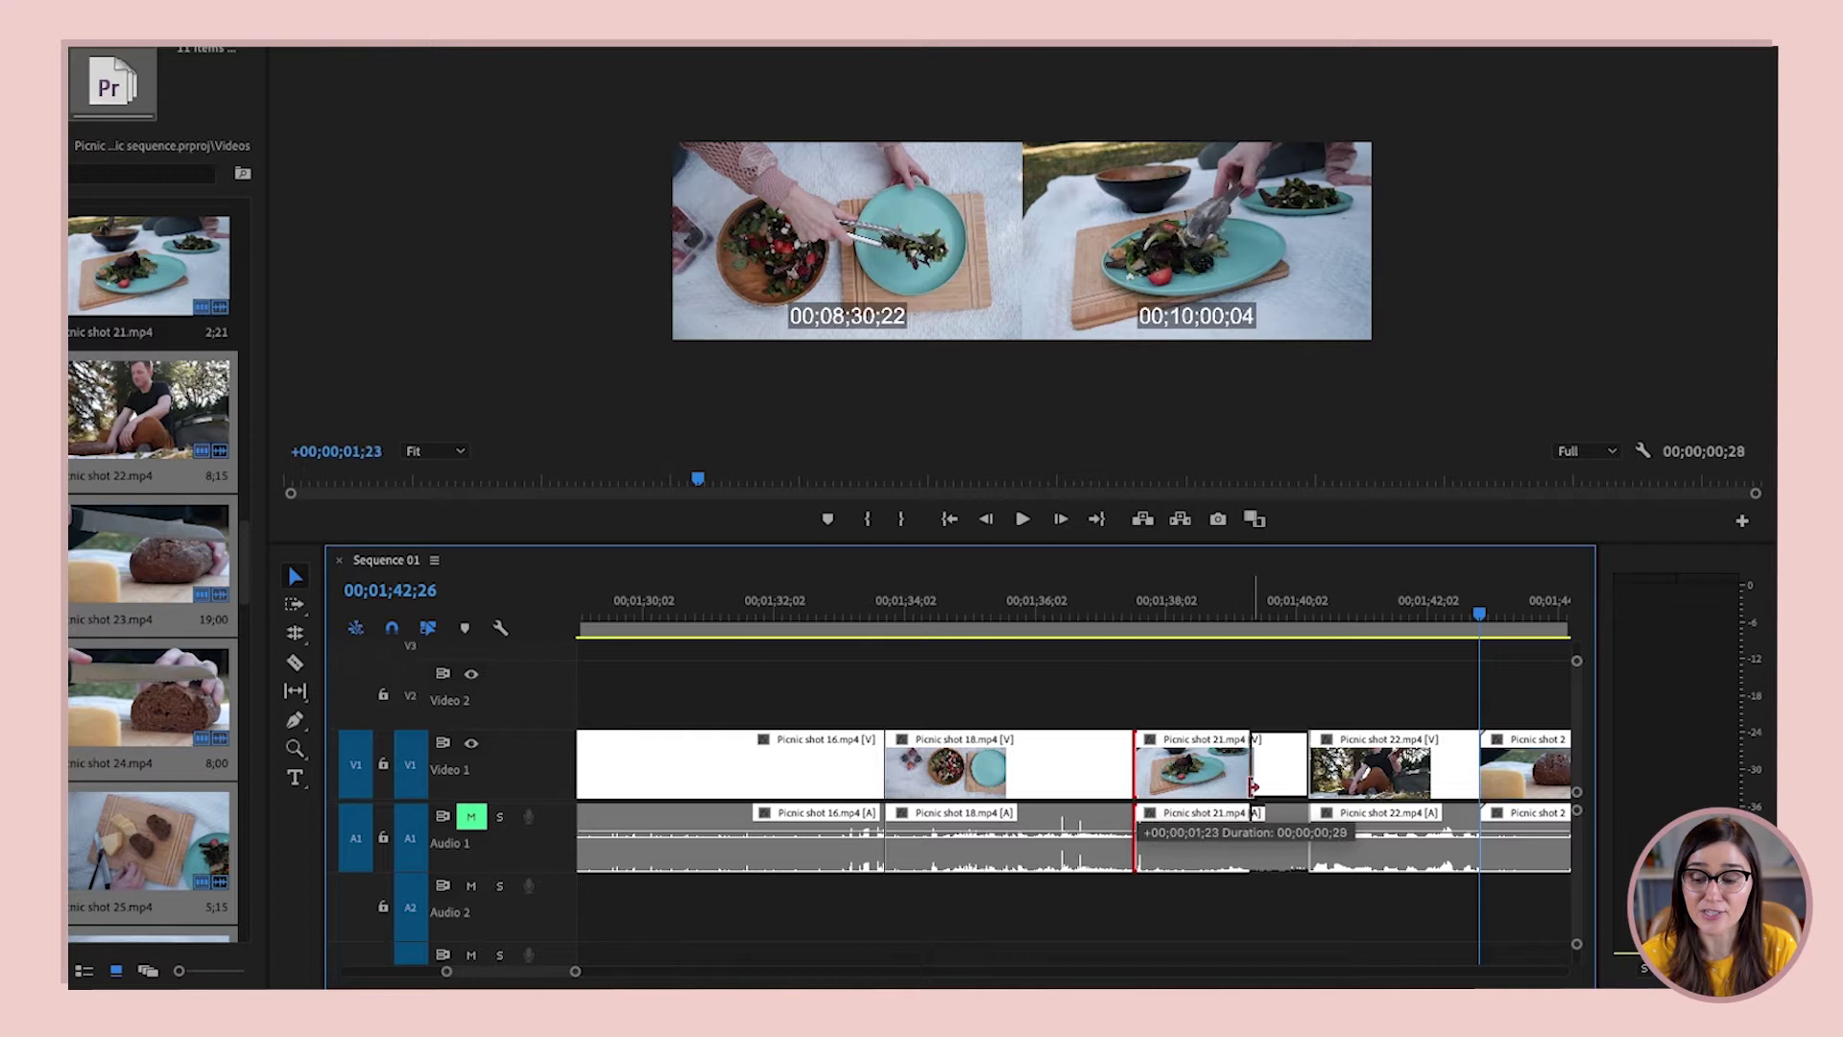
drag(1252, 784, 1178, 789)
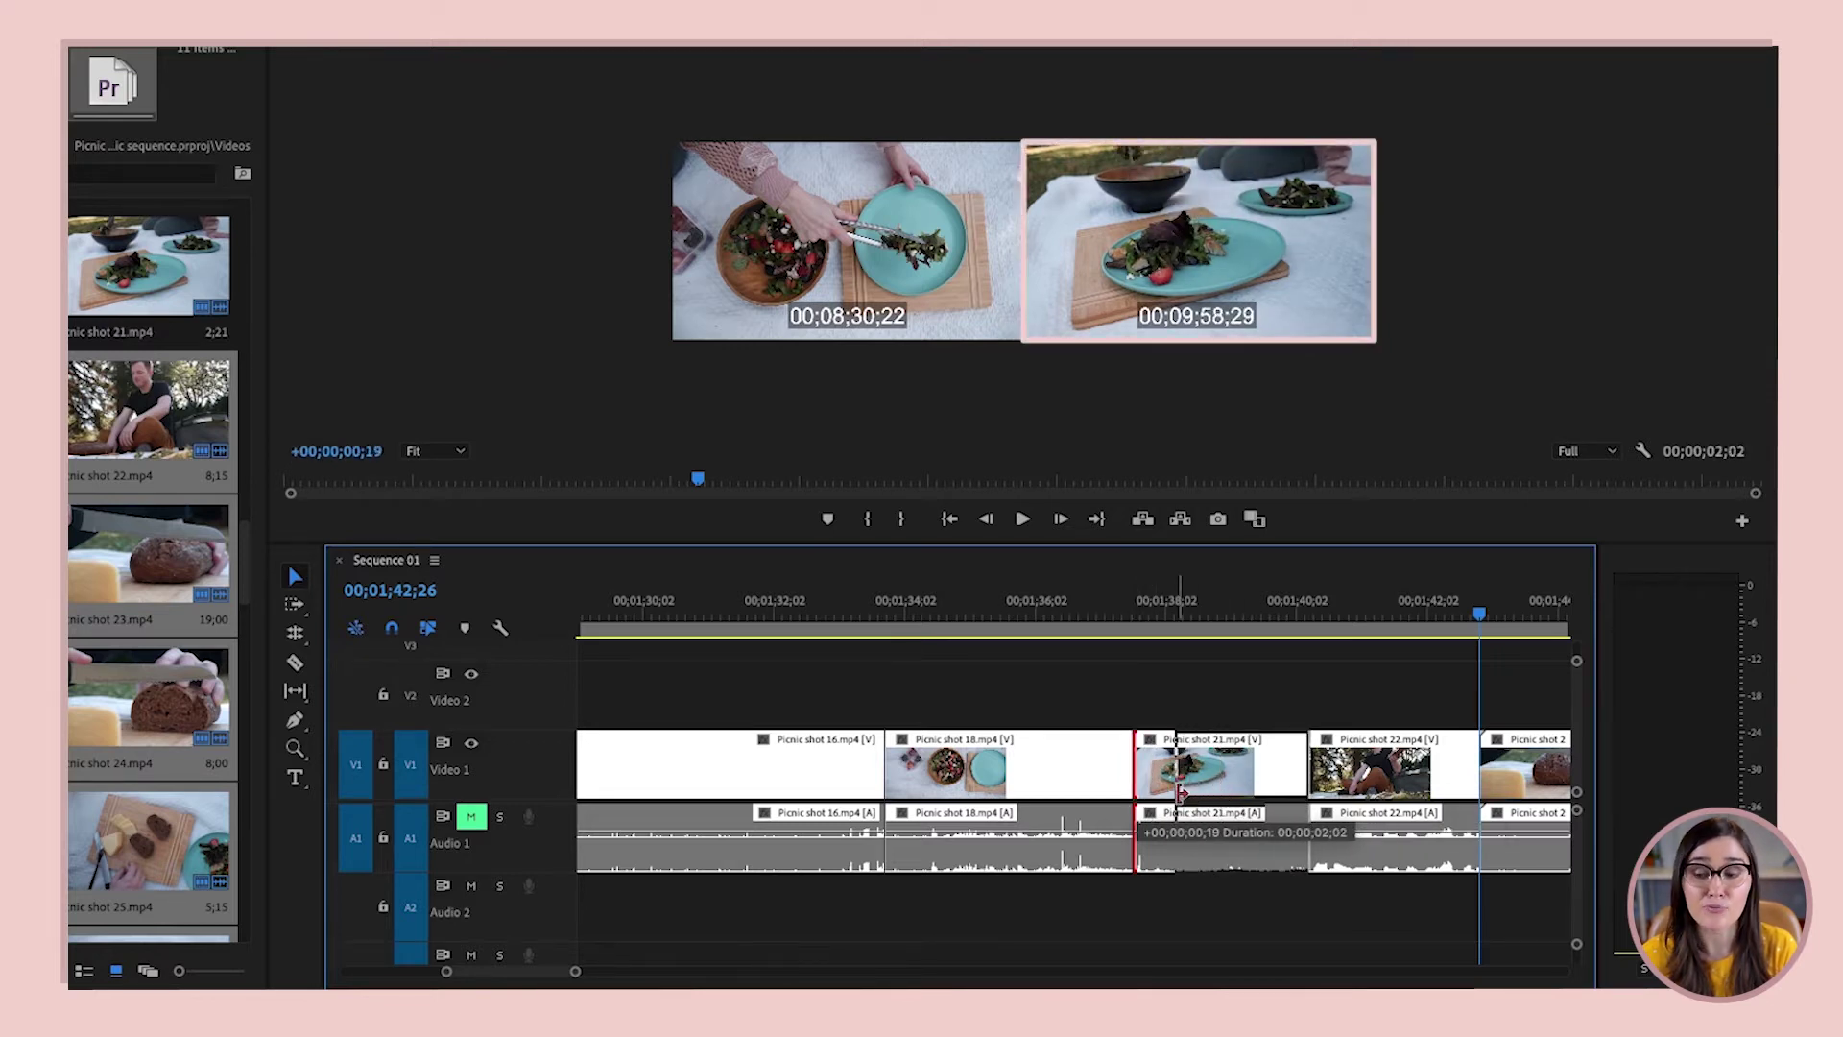
mouse_move(1177, 789)
mouse_down()
mouse_move(1256, 785)
mouse_move(1143, 786)
mouse_up()
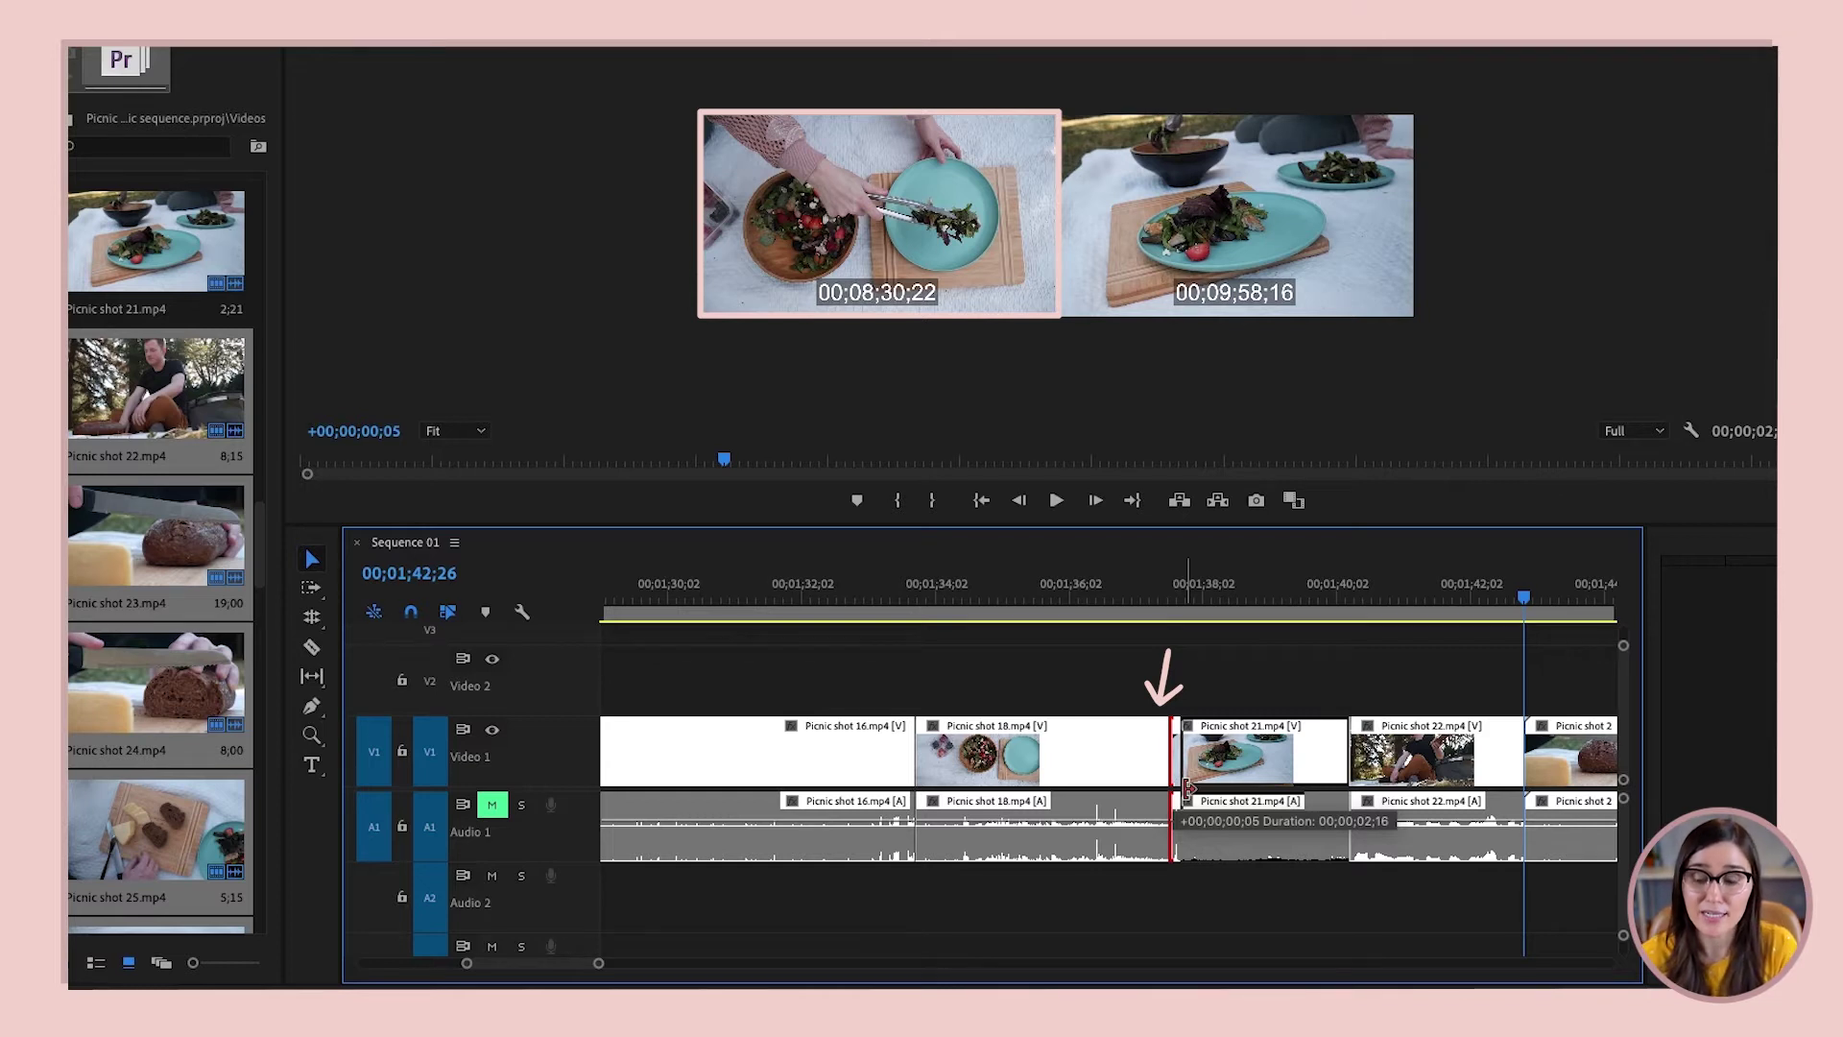
drag(1184, 787, 1244, 789)
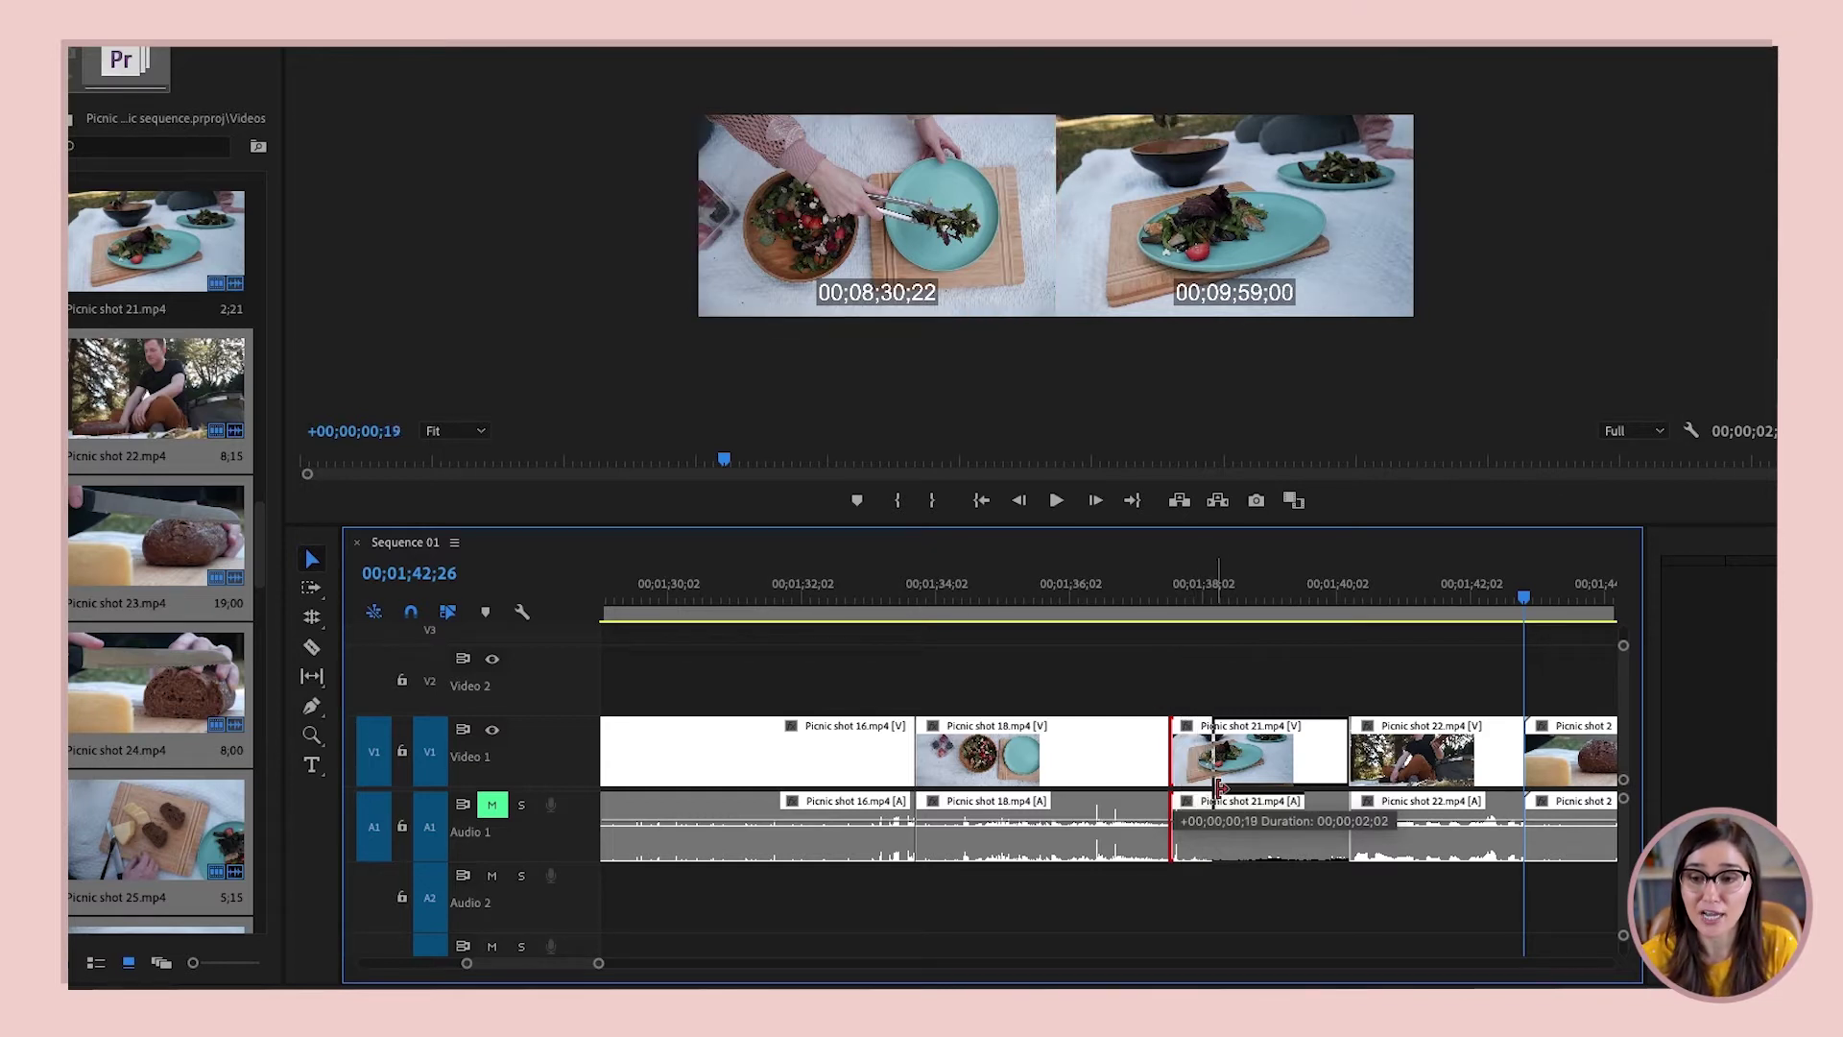
drag(1244, 789, 1262, 789)
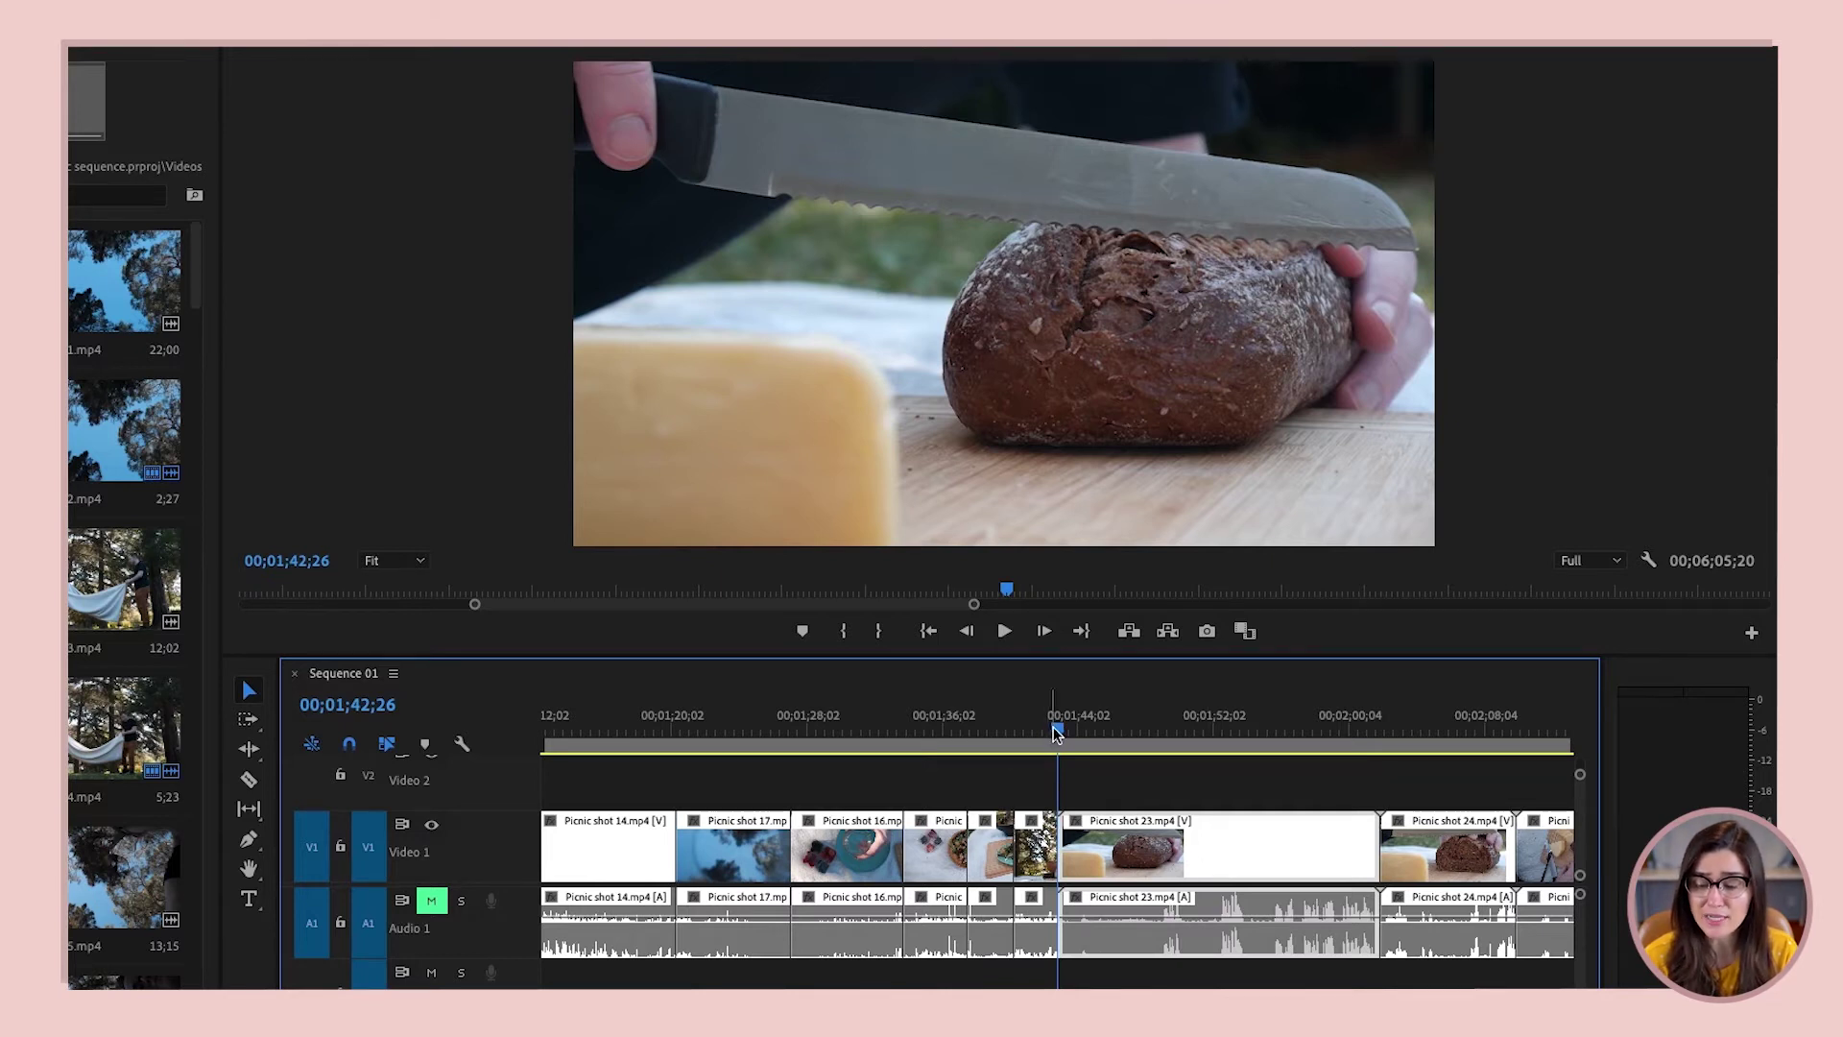
Trim Picnic shot 23's start to the playhead, delete the gap, then undo
drag(1055, 730, 1153, 738)
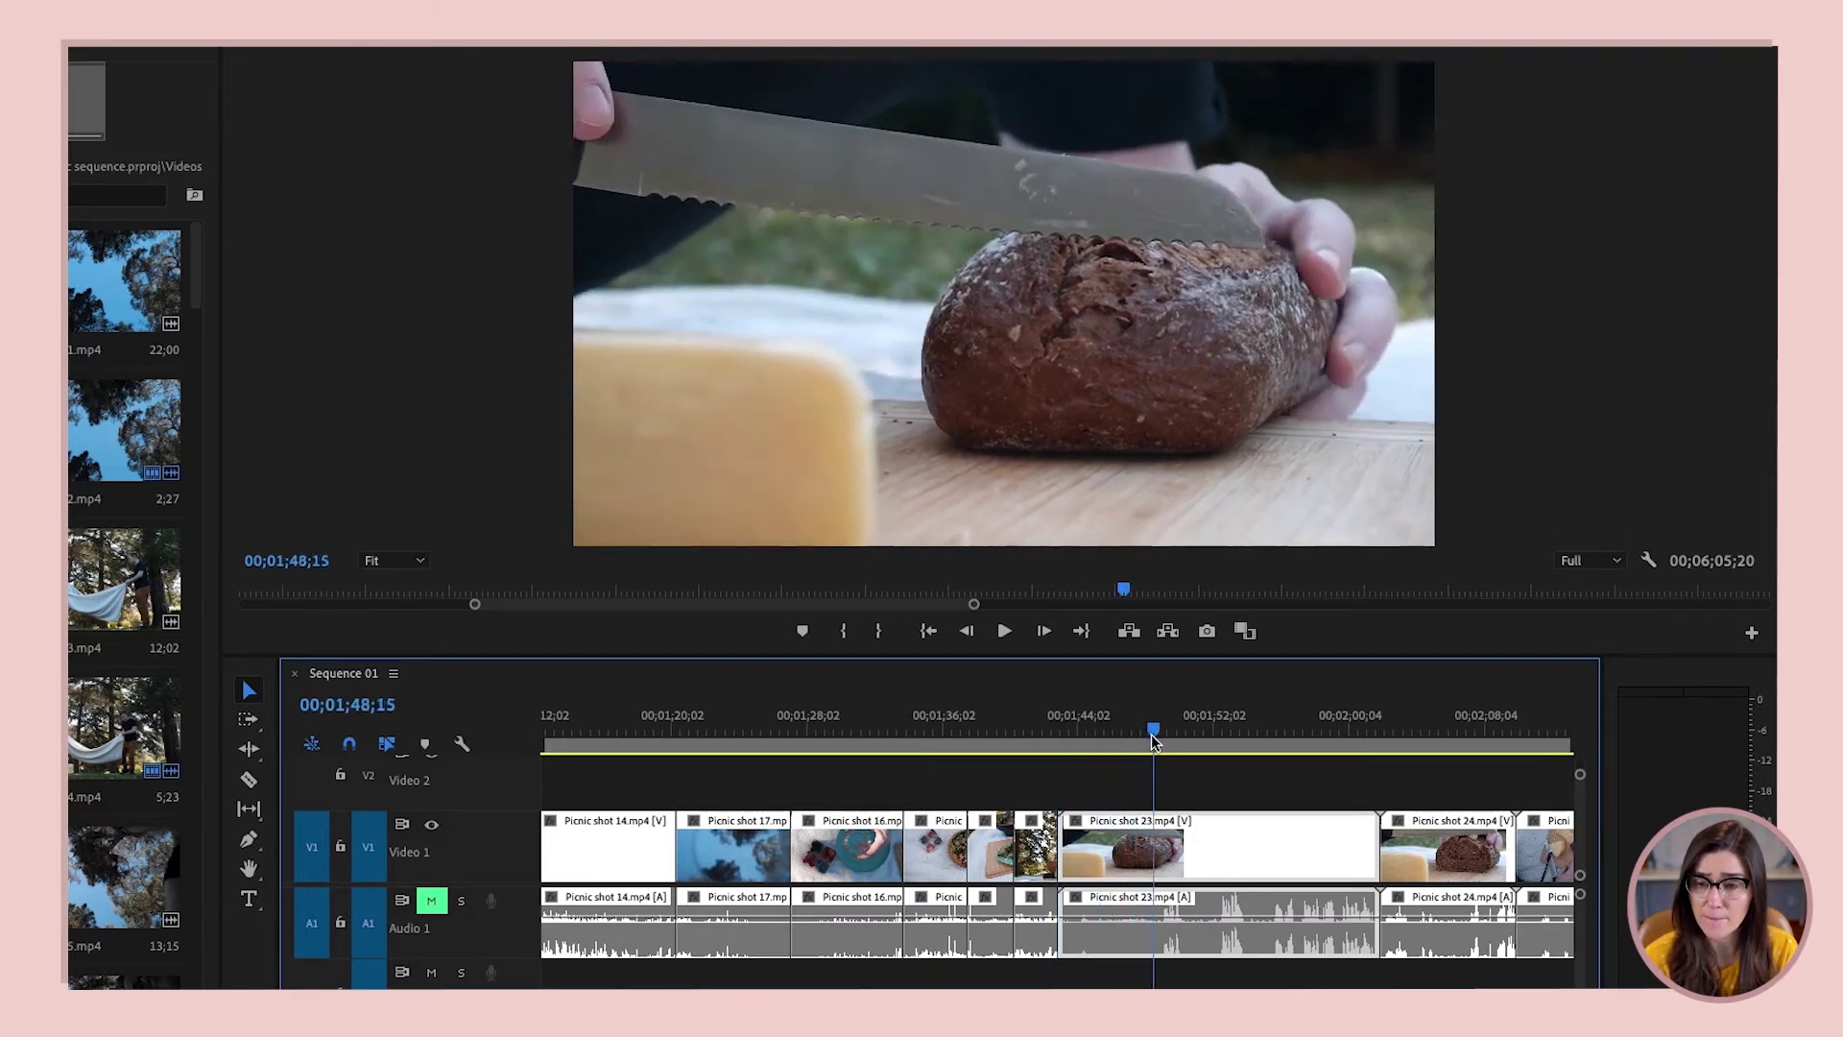
drag(1153, 738, 1188, 736)
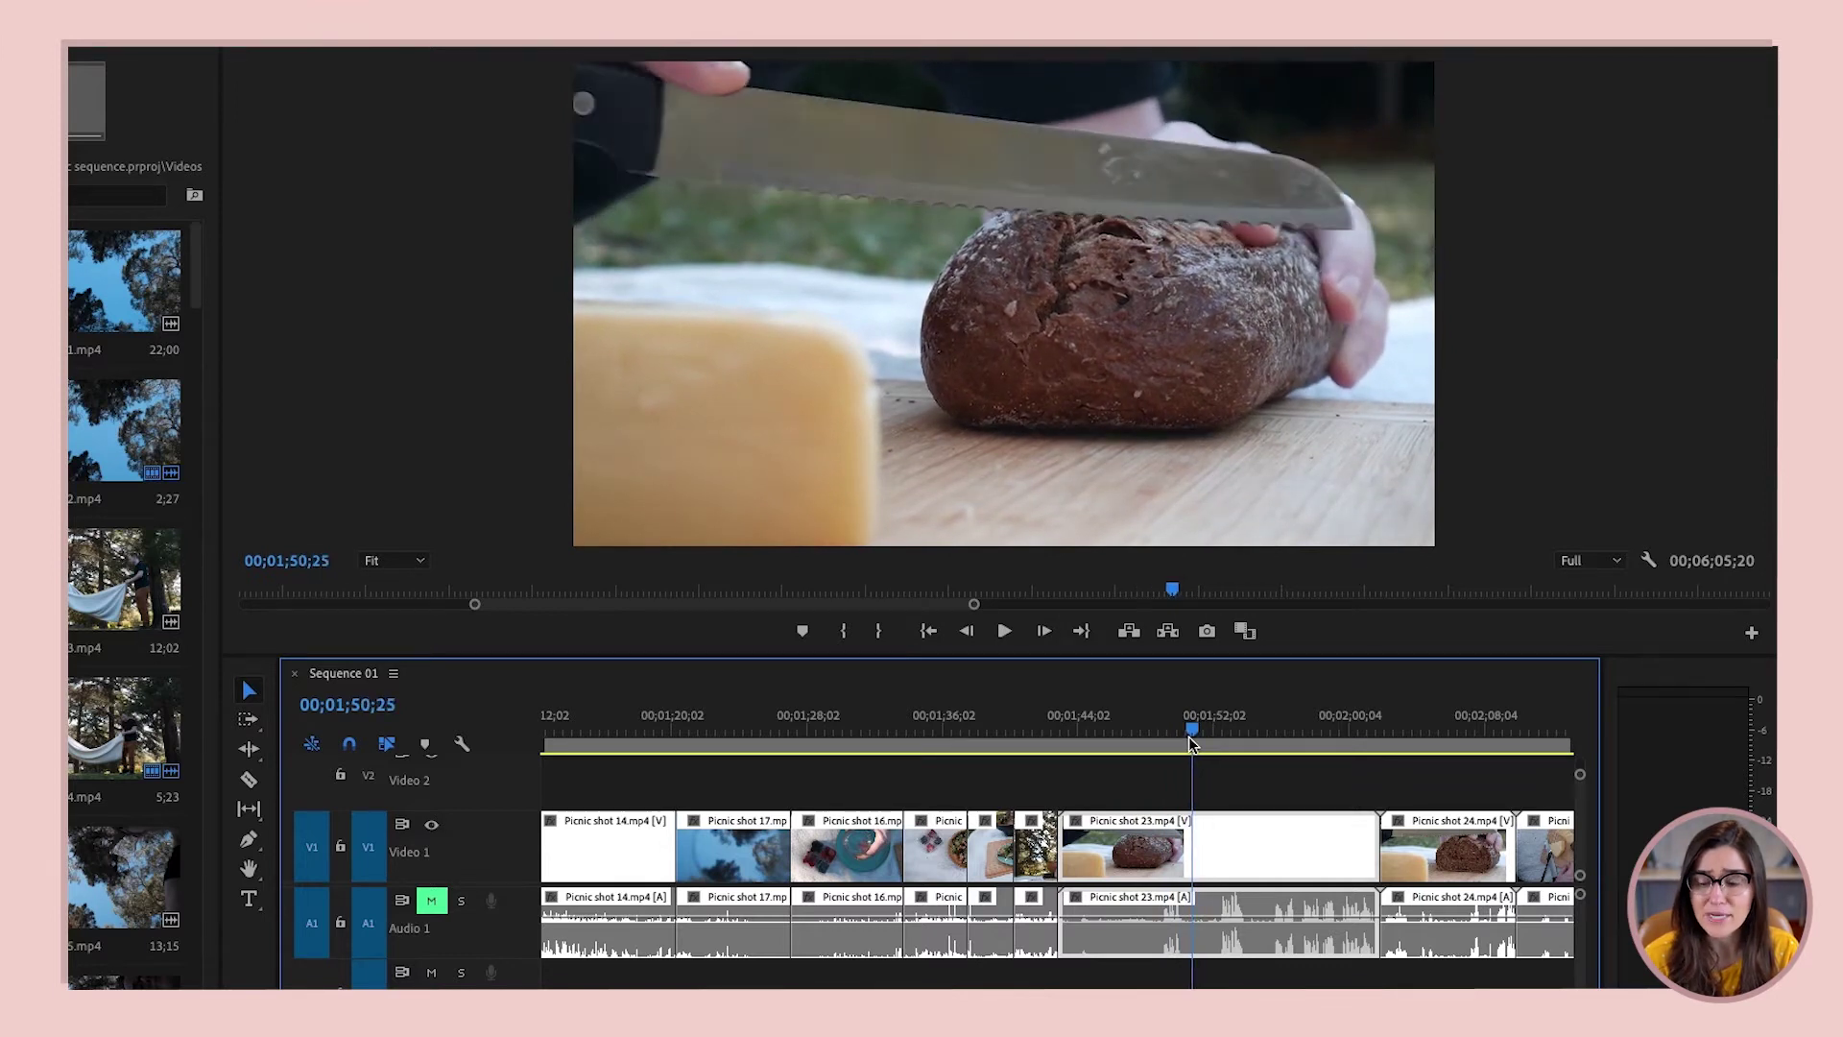
click(973, 696)
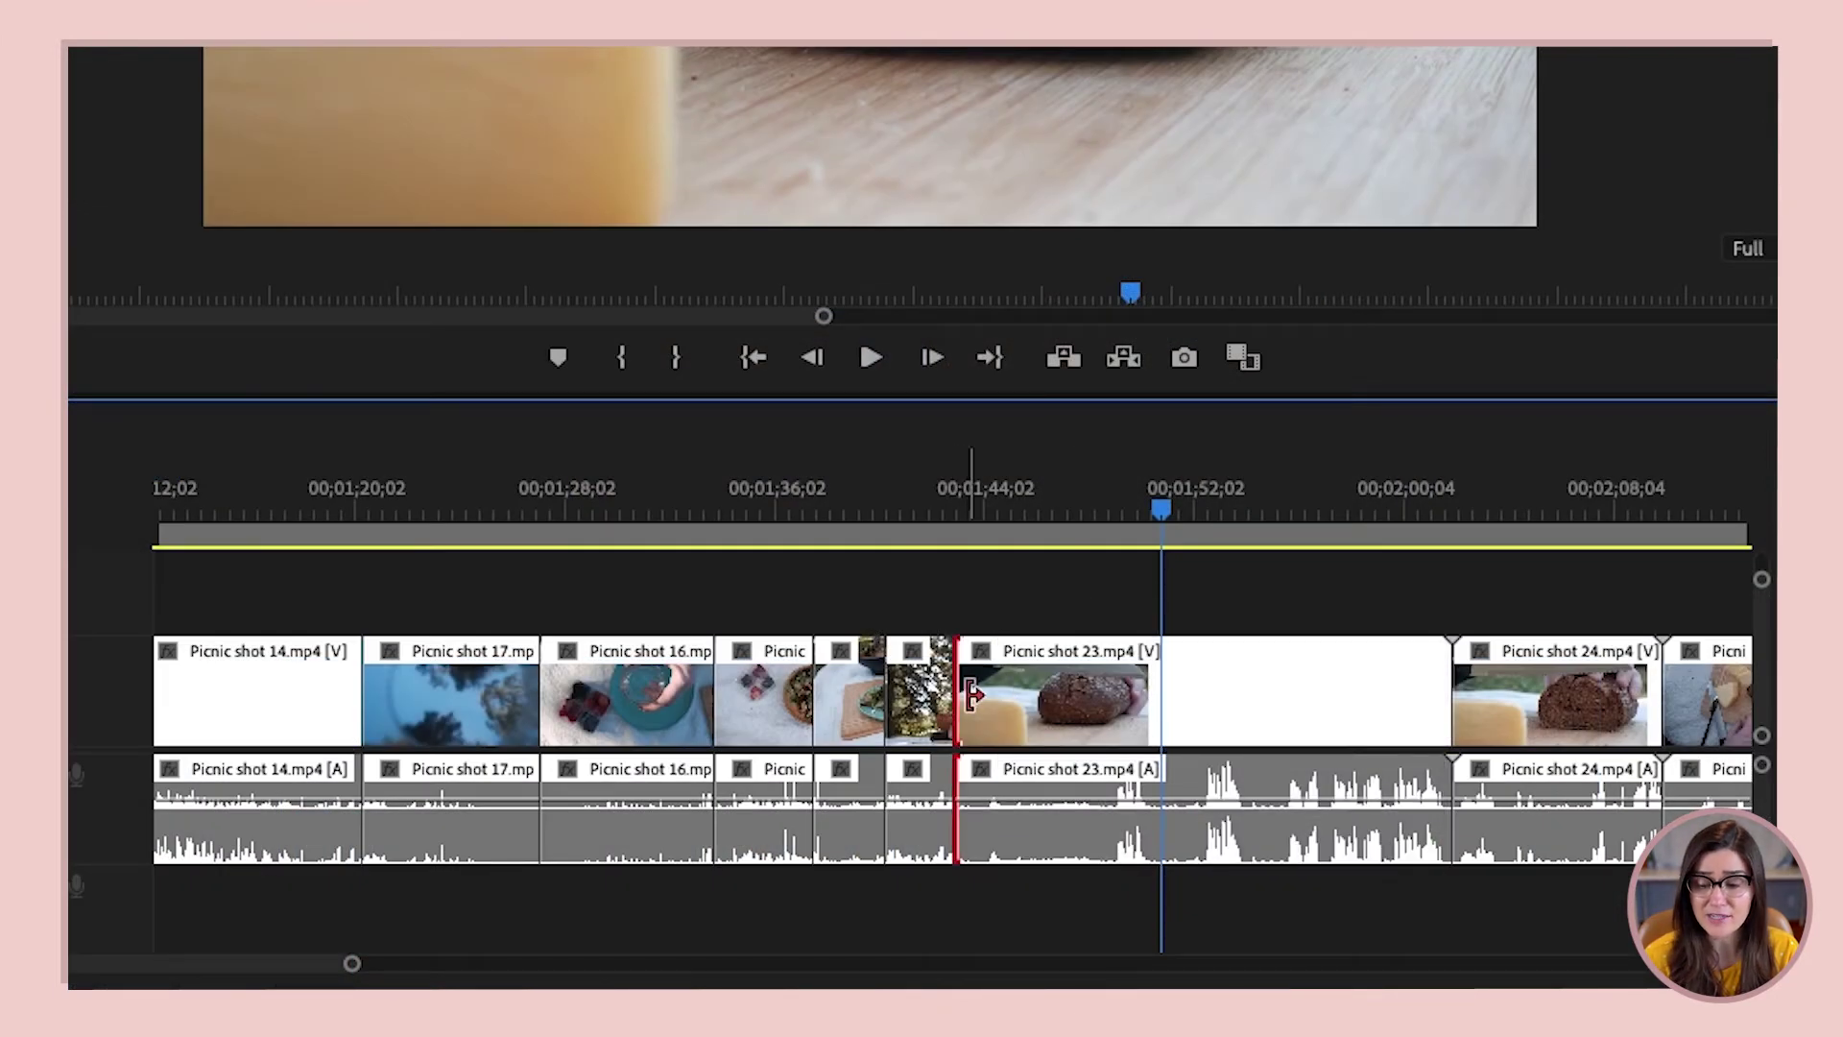
drag(972, 696, 1162, 695)
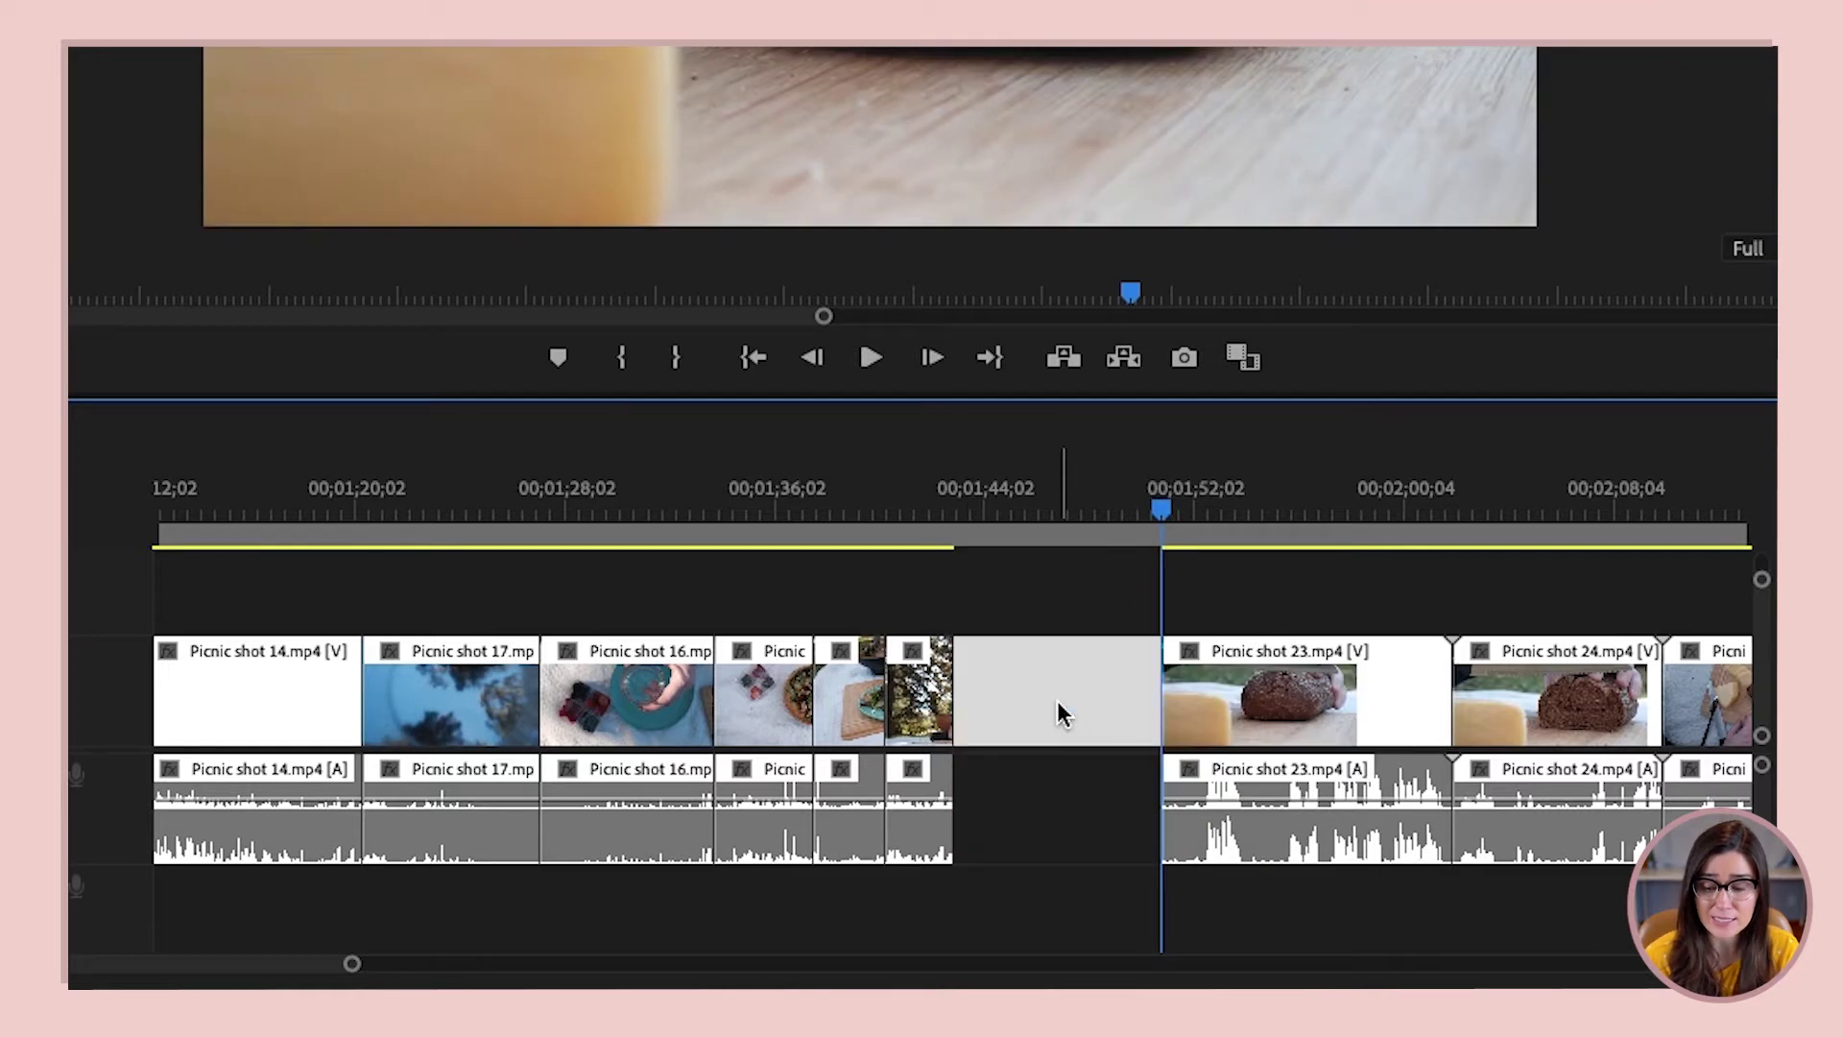
key(Delete)
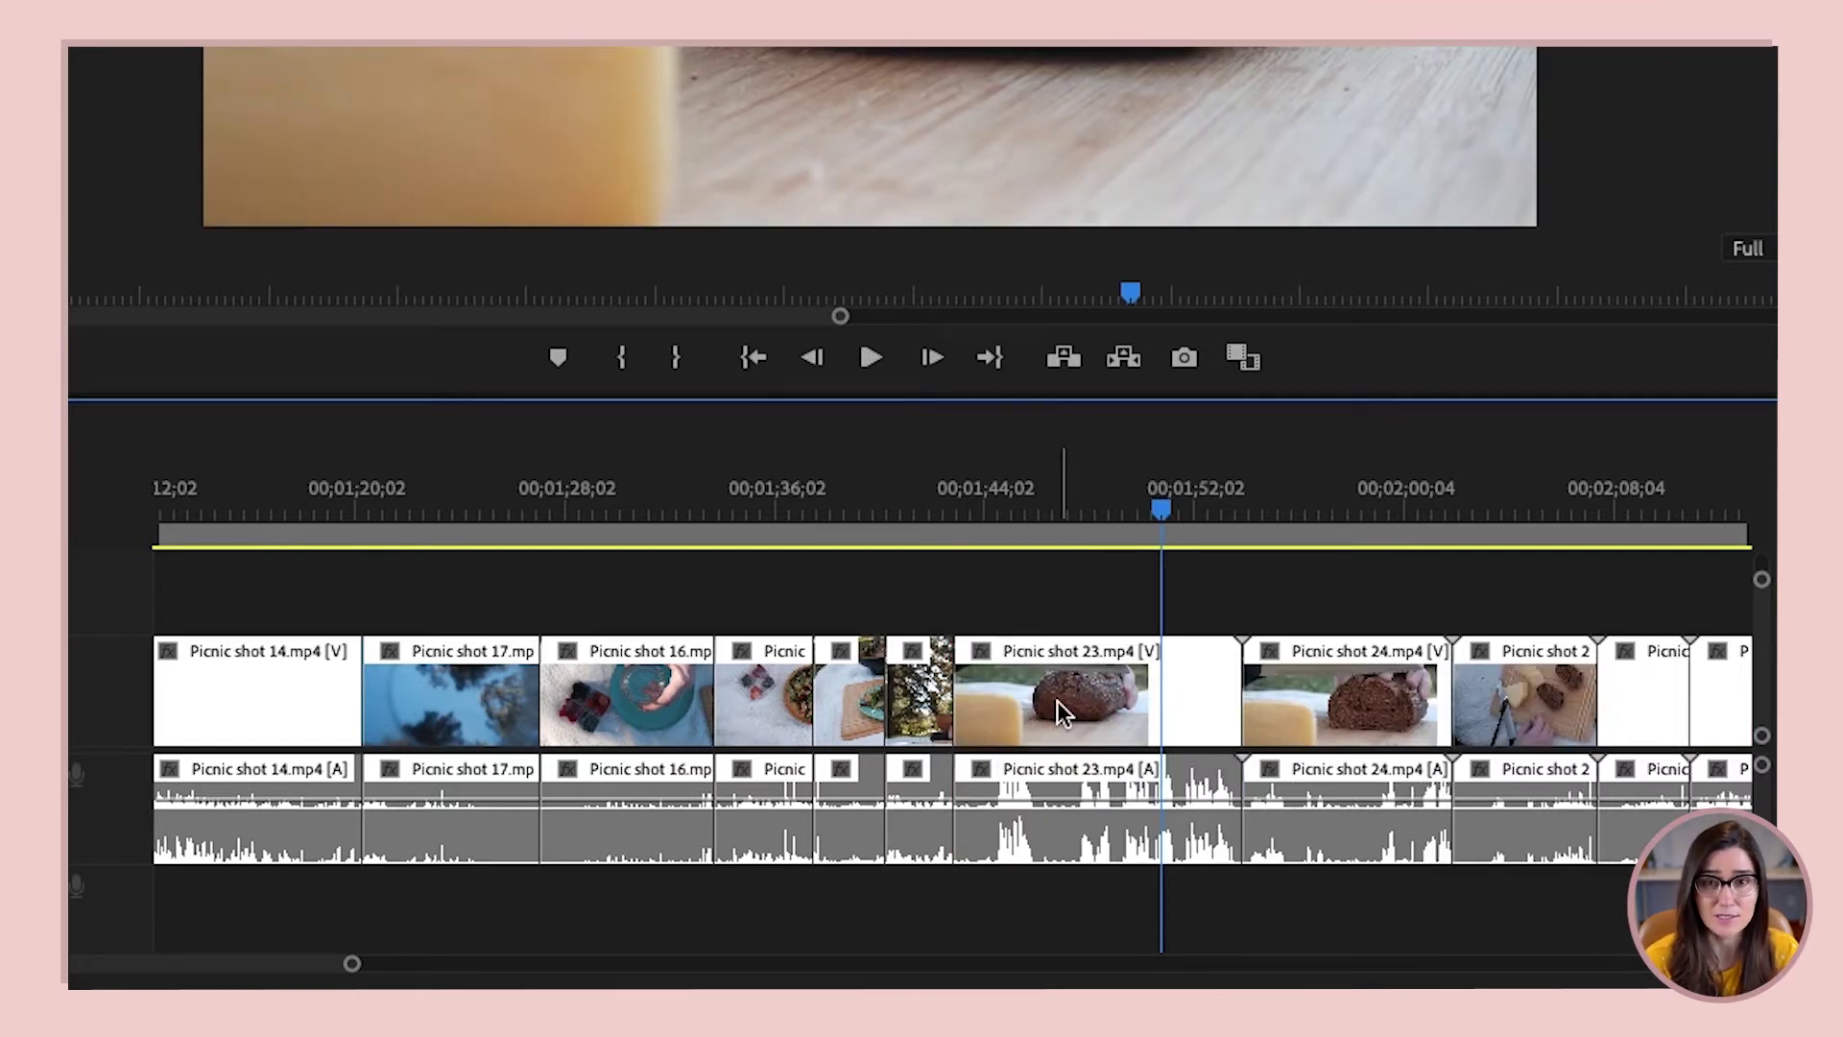
key(ctrl+z)
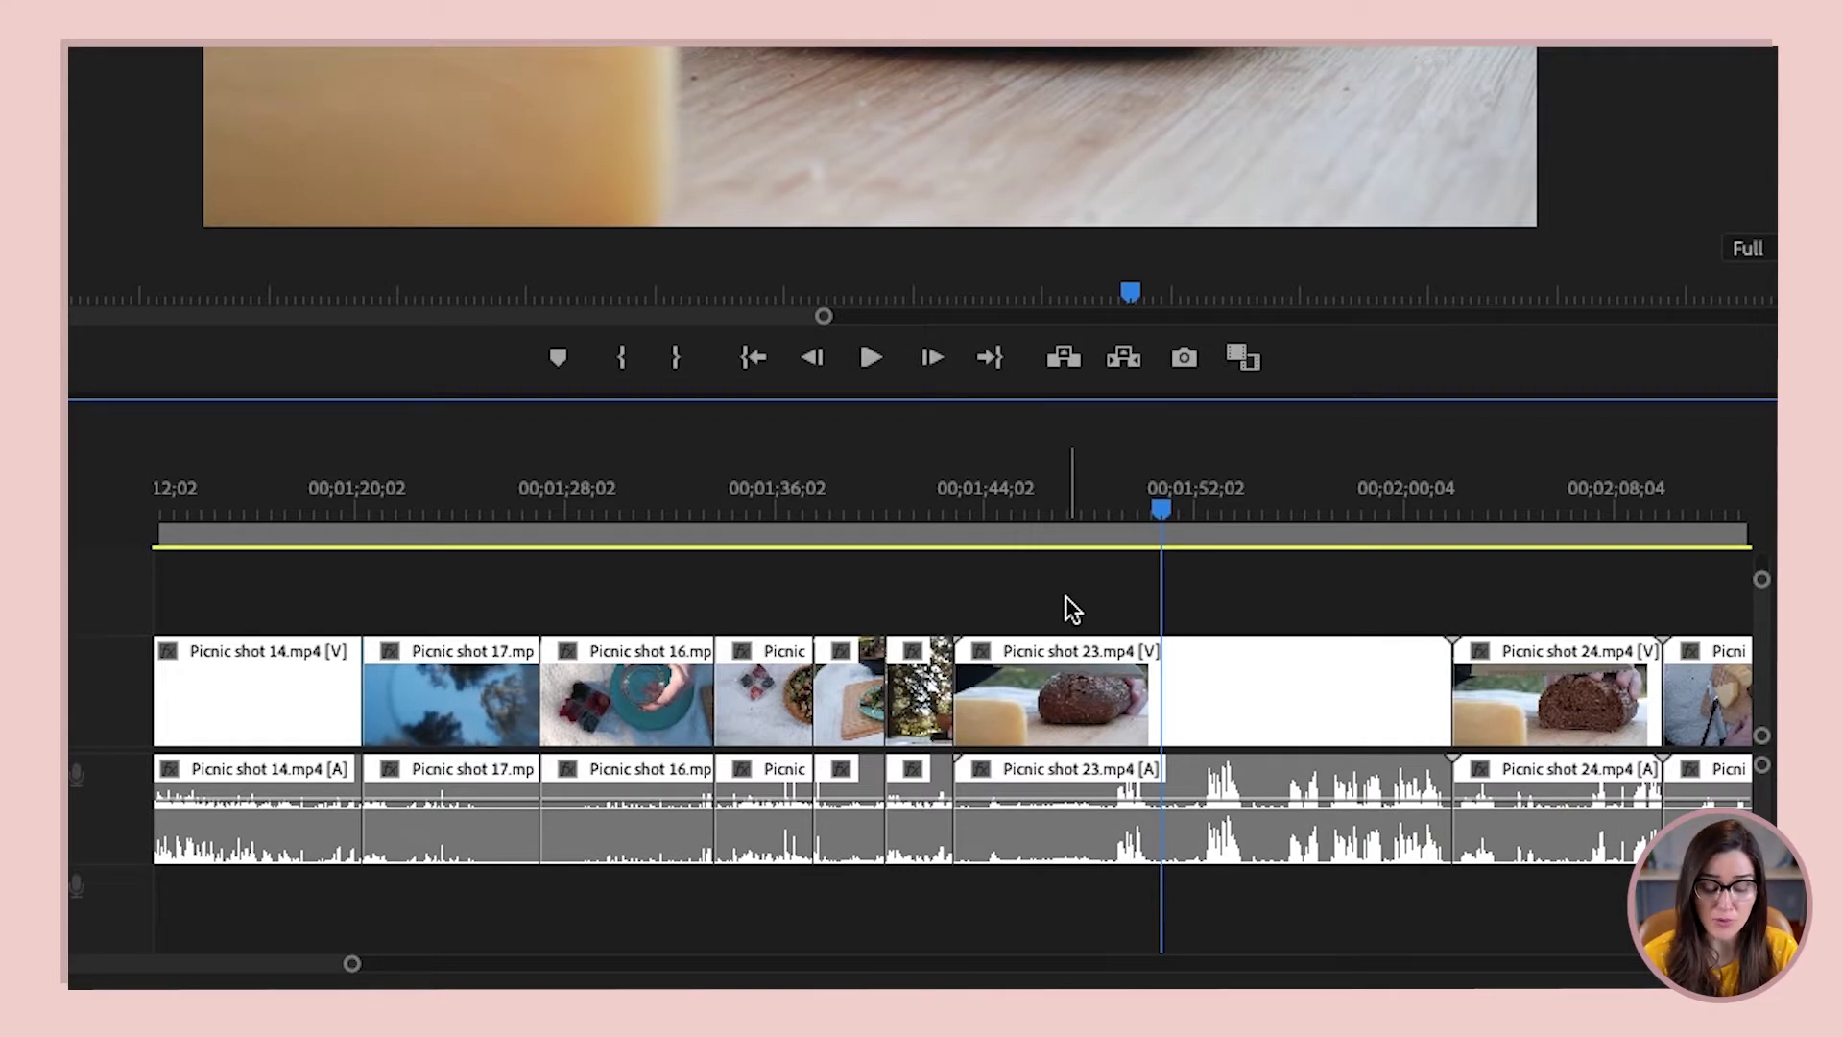
Ripple-trim Picnic shot 23 with Q, then stop at the cut and ripple-trim its end with W
key(q)
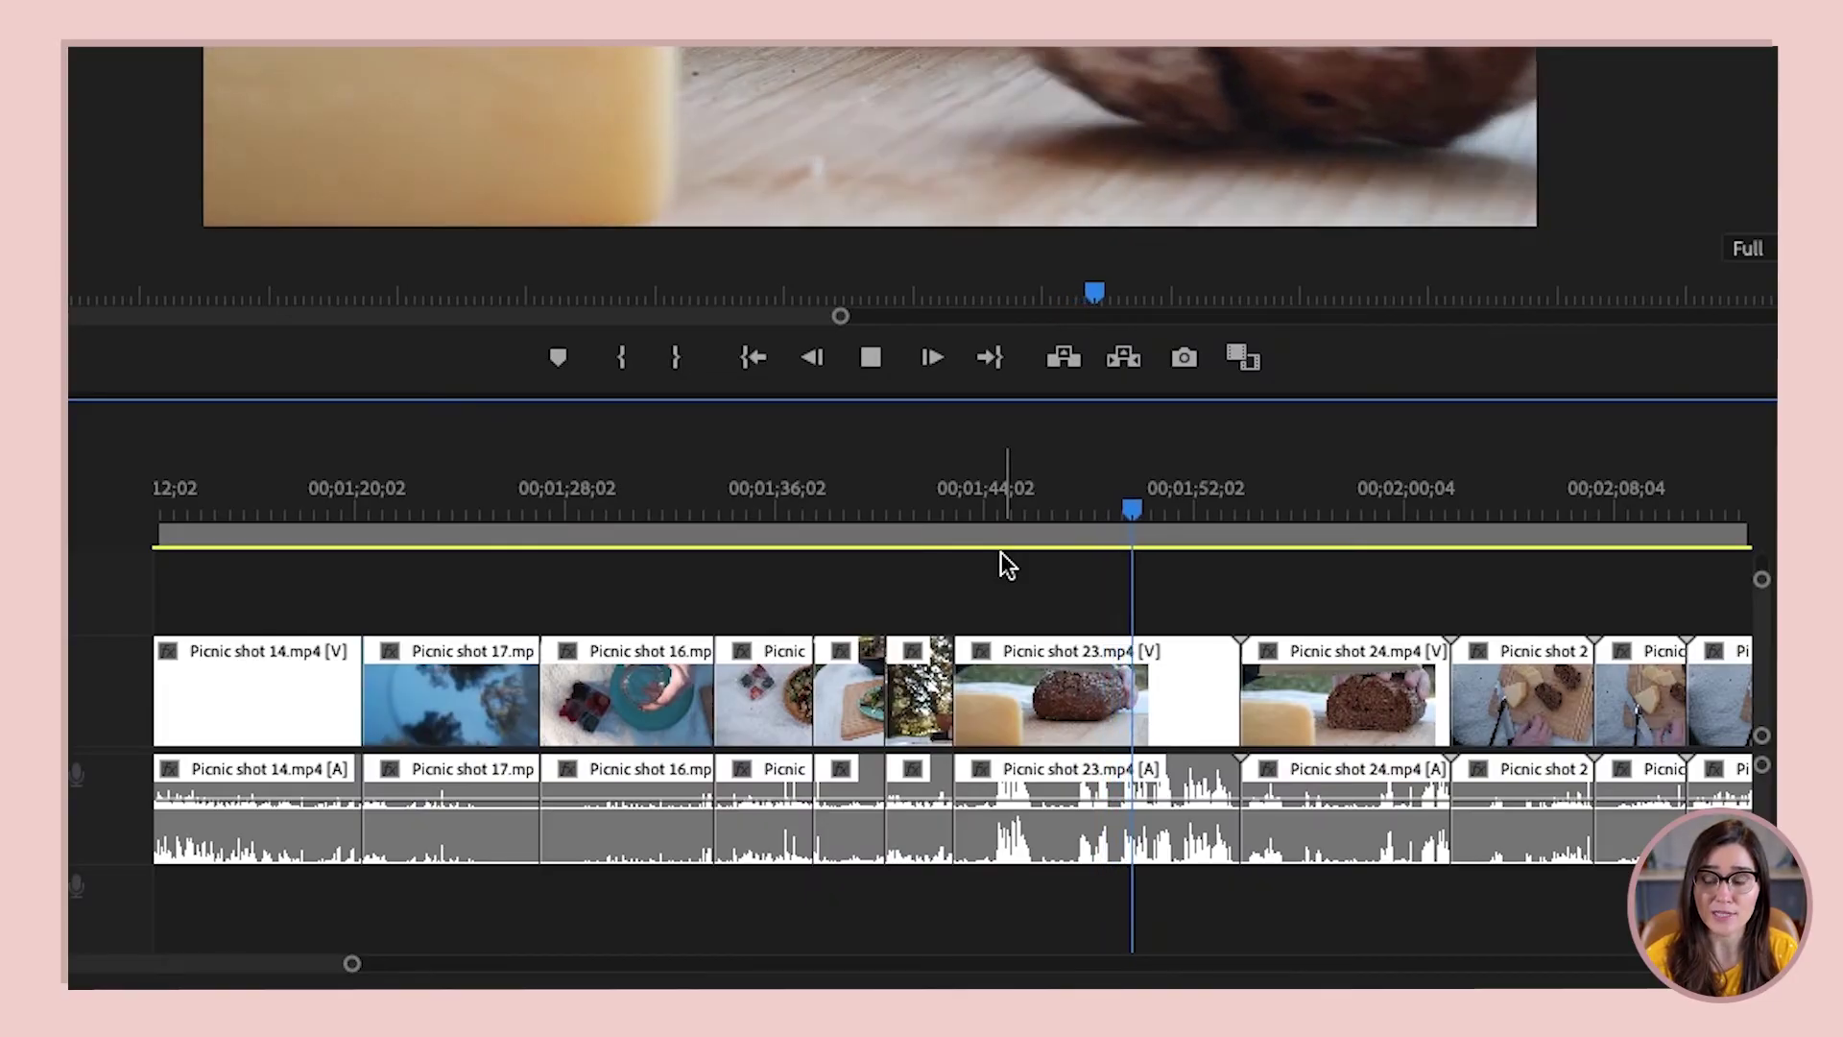
key(space)
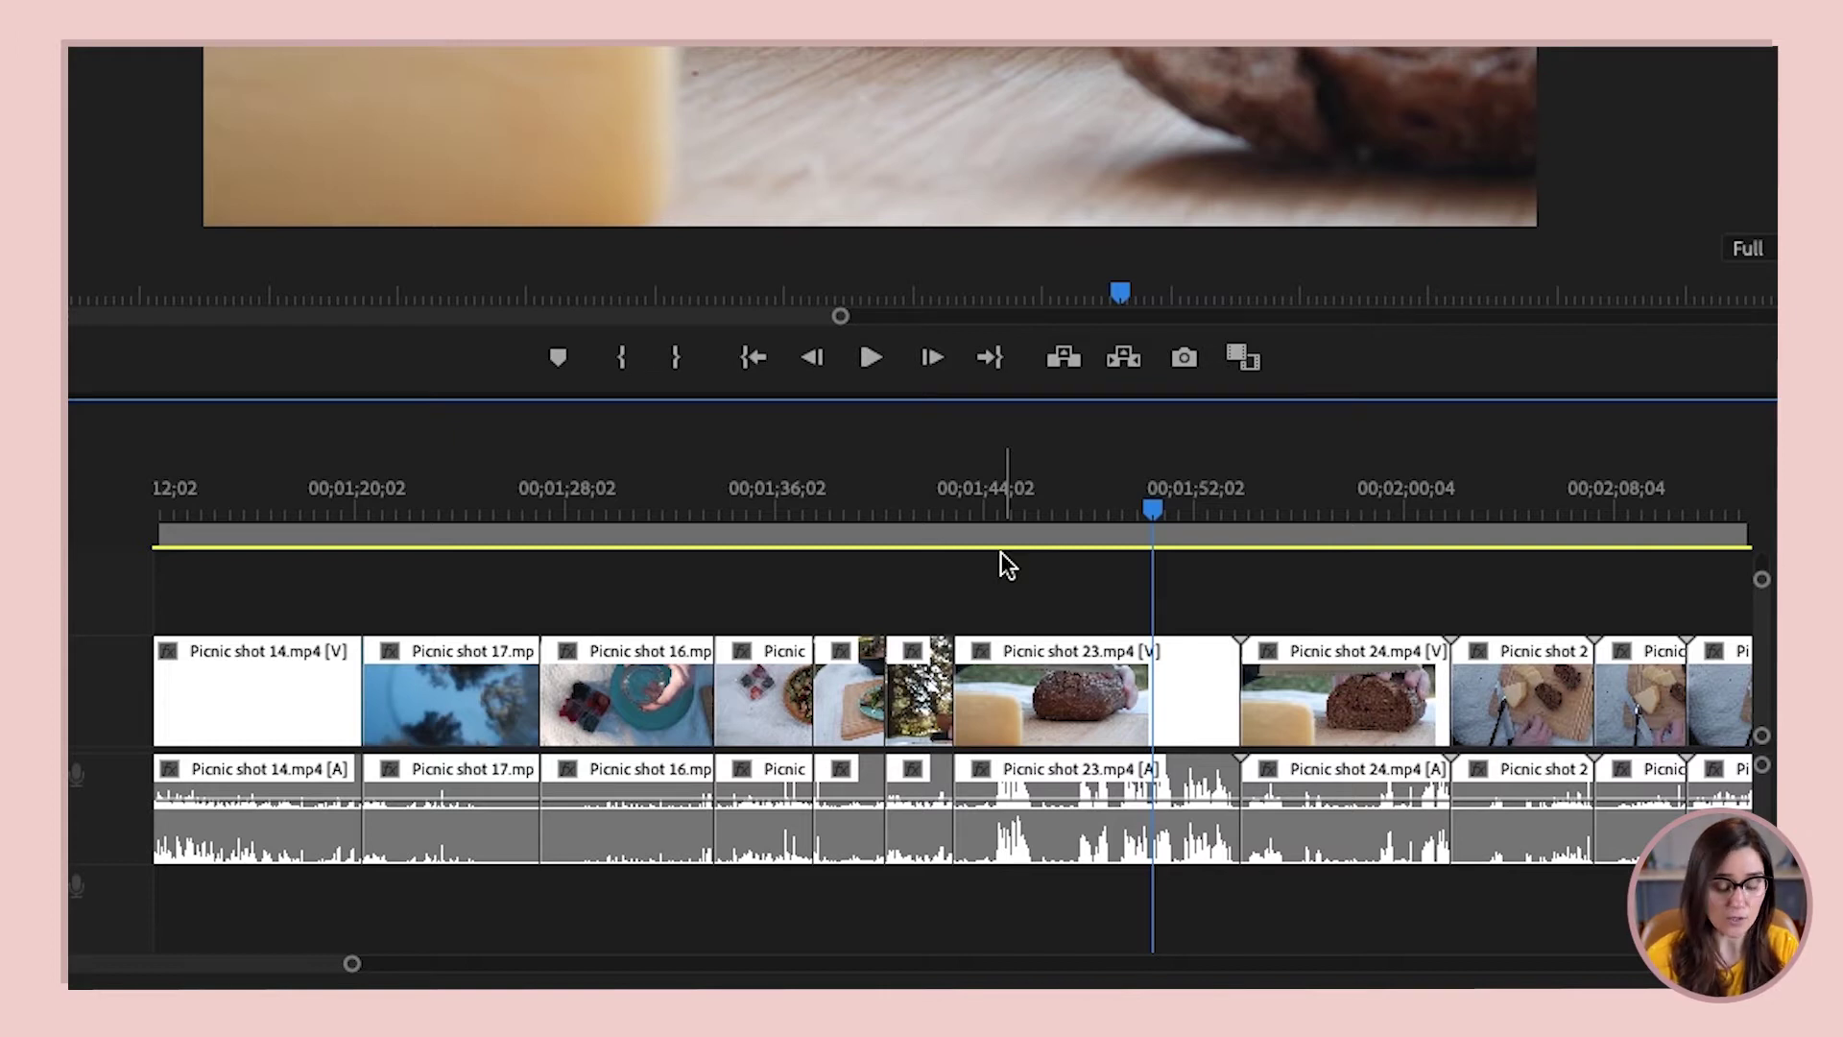
key(w)
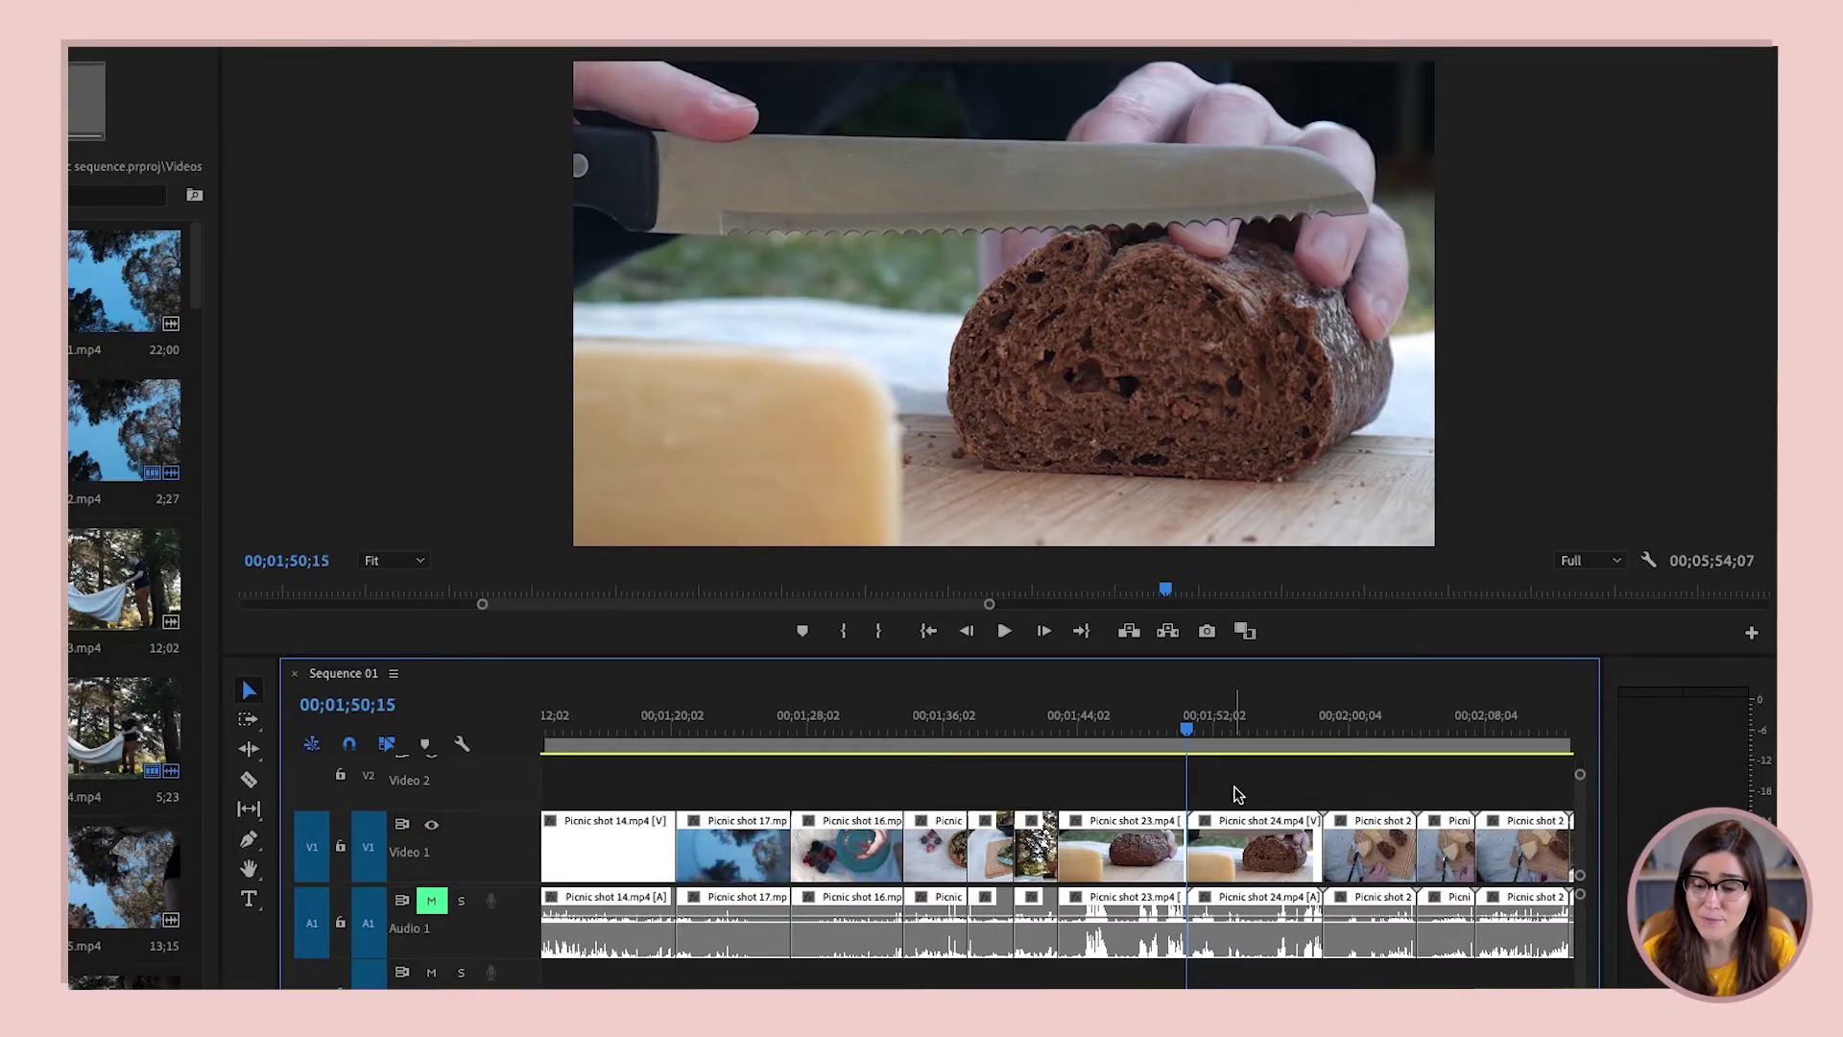
Shuttle to the cut points and ripple-trim Picnic shot 24's head with Q and tail with W
key(space)
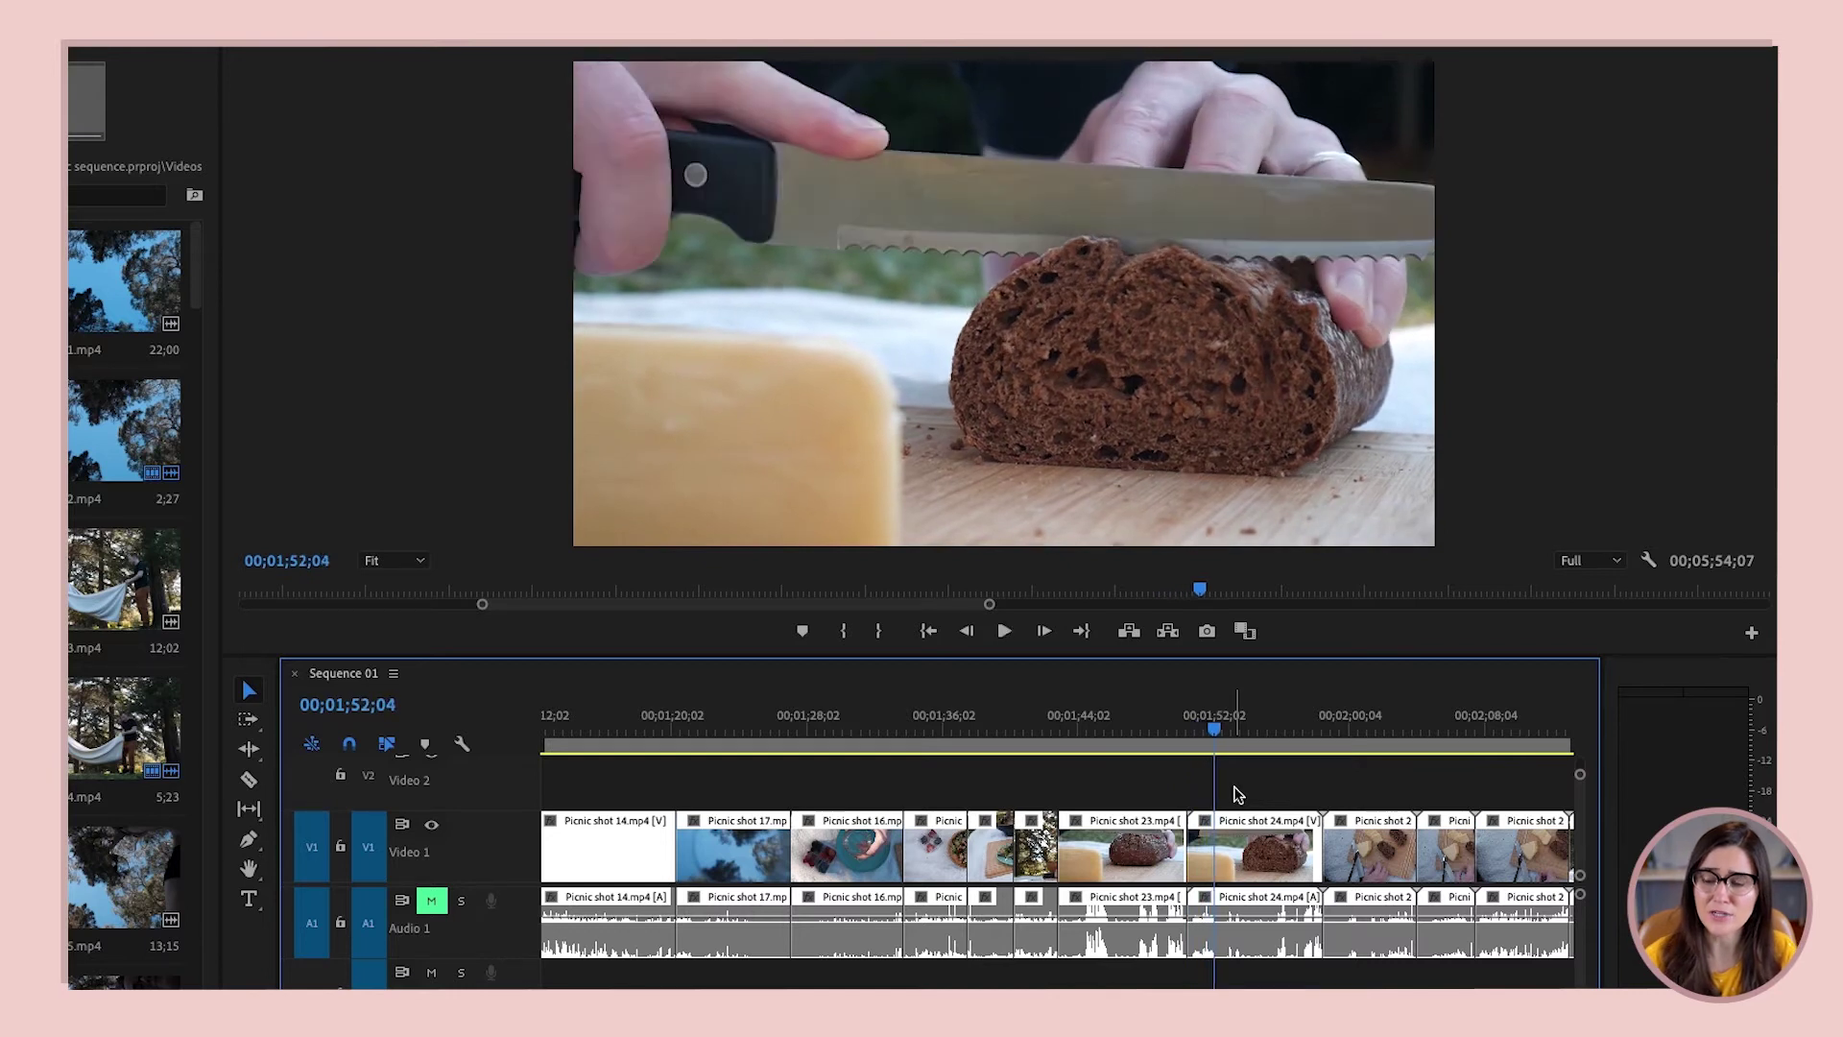
key(j)
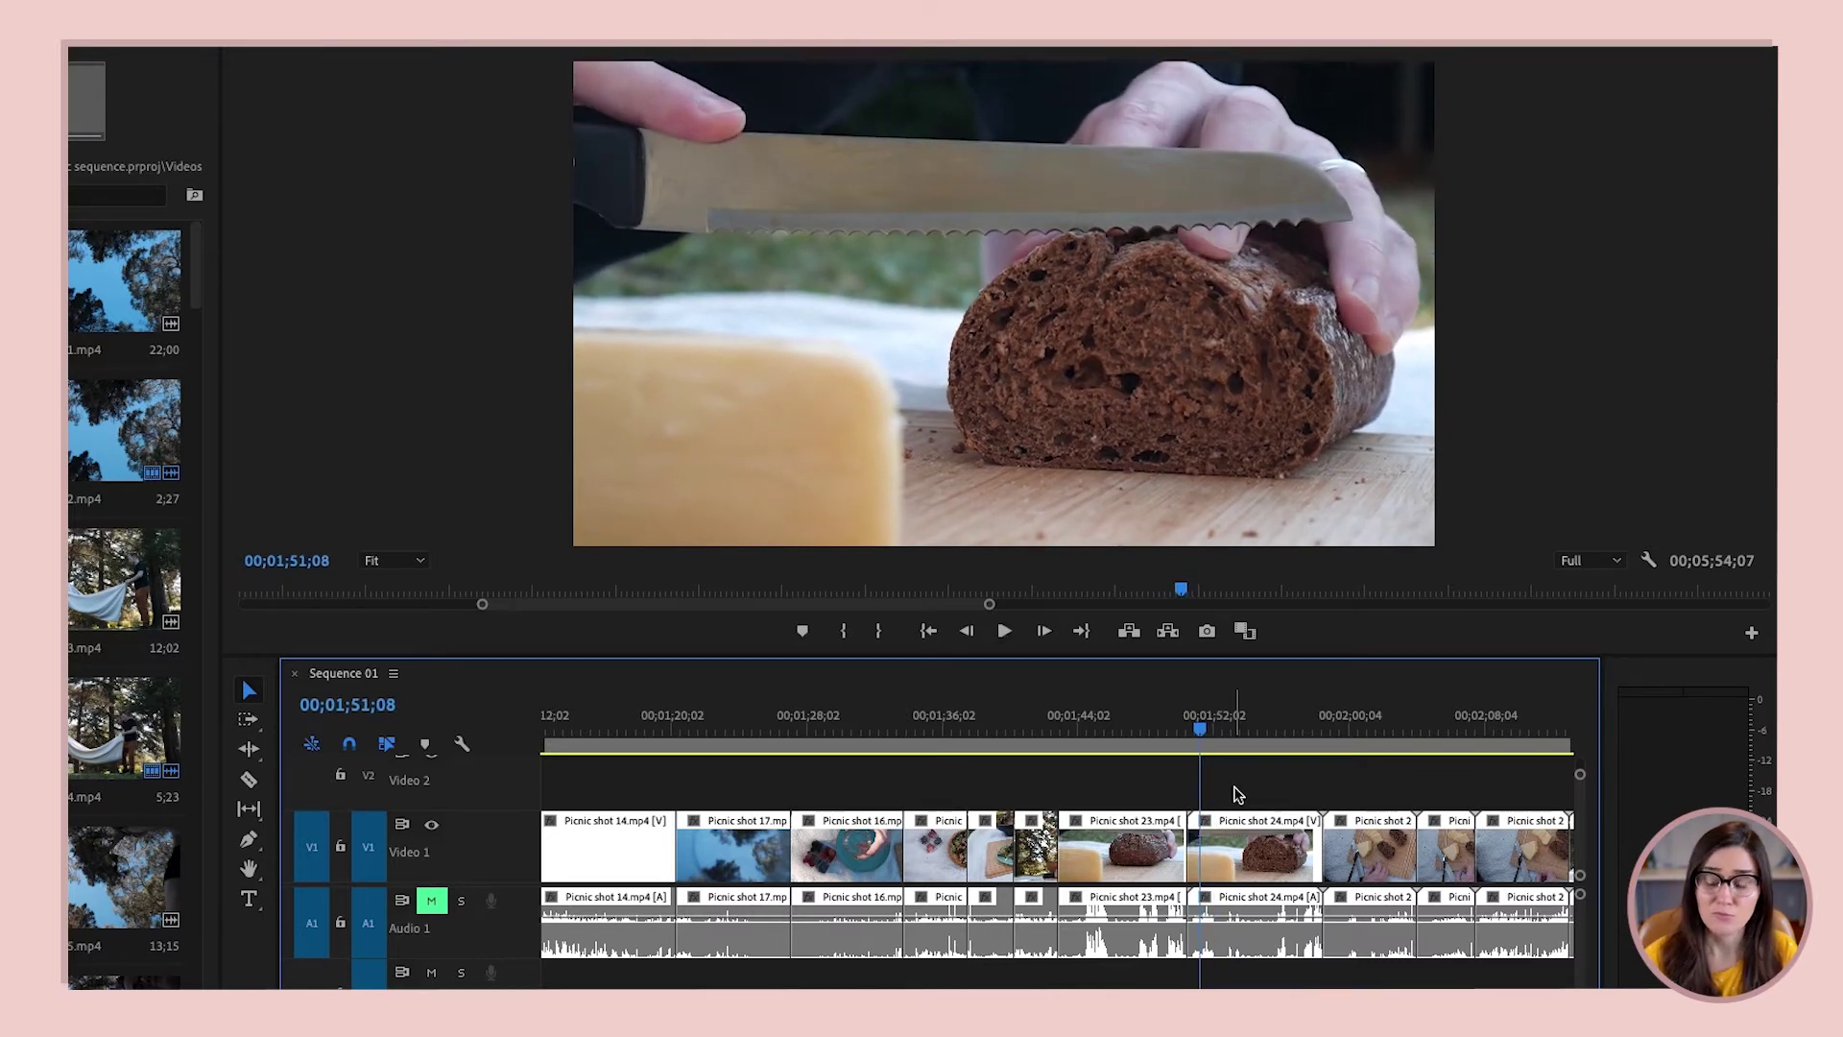
key(q)
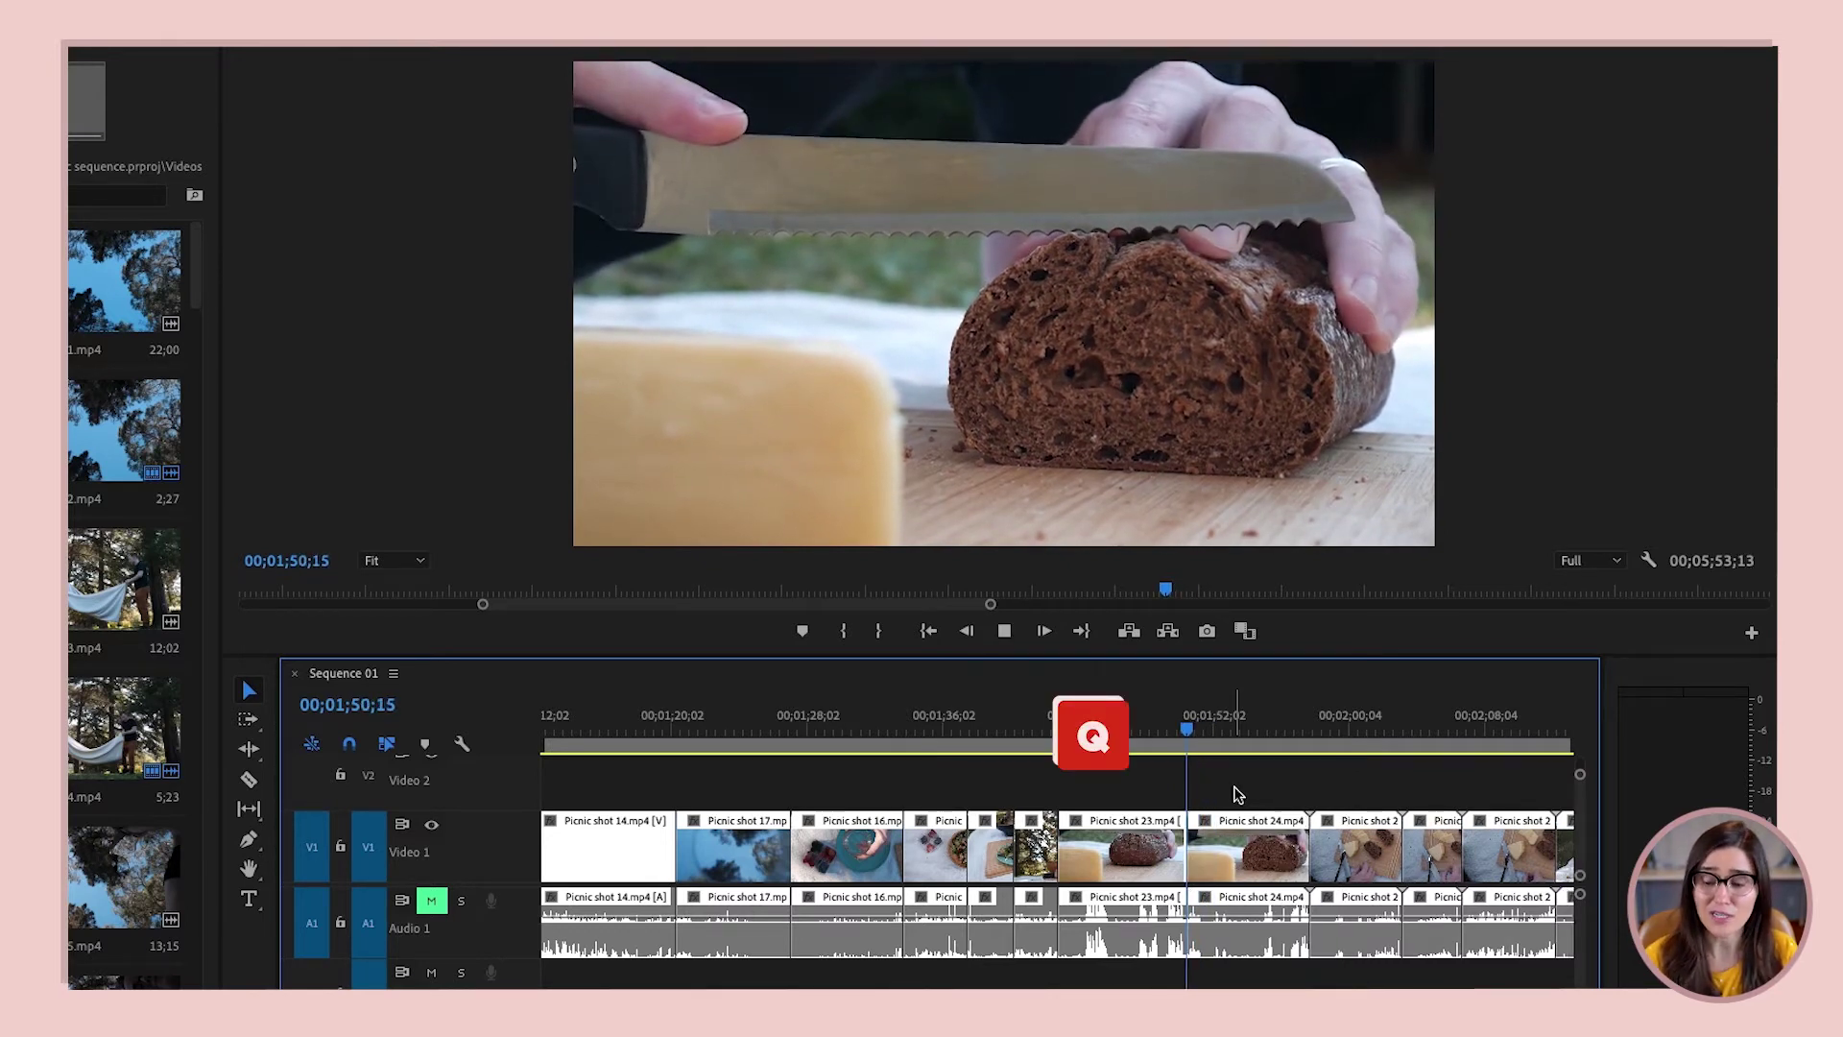
key(space)
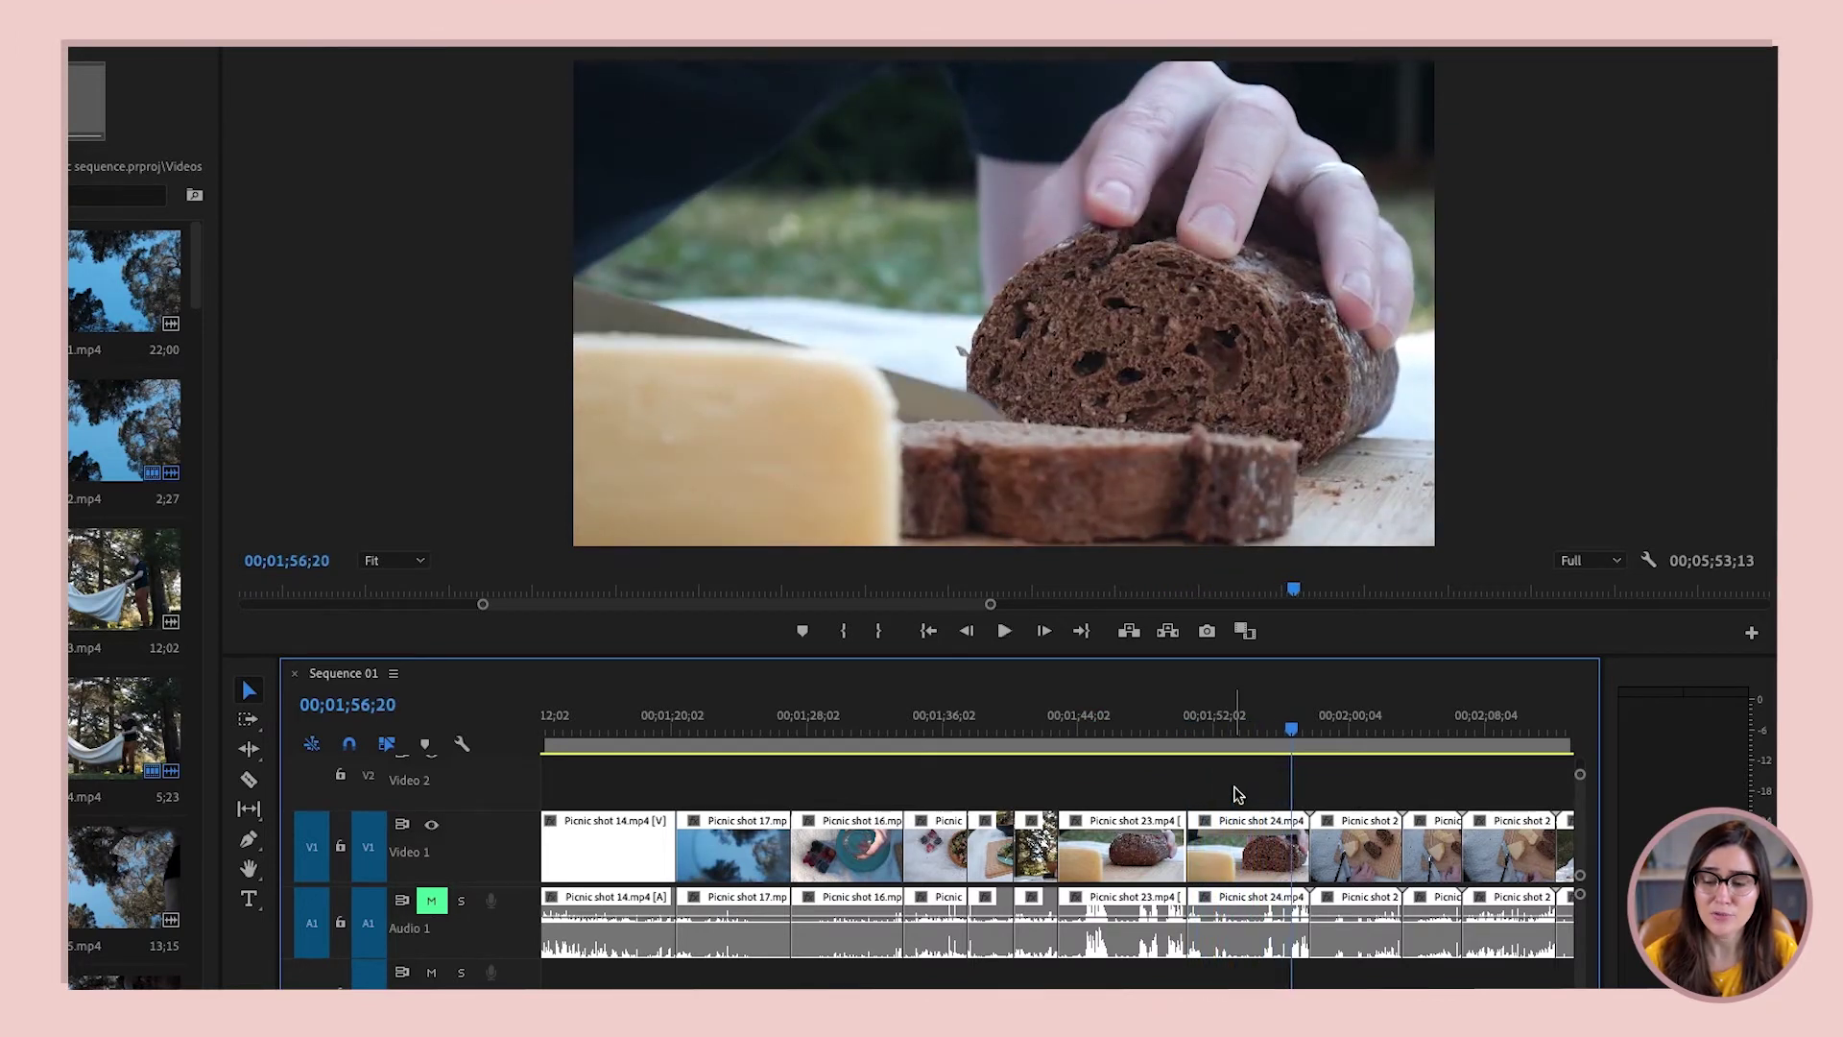
key(w)
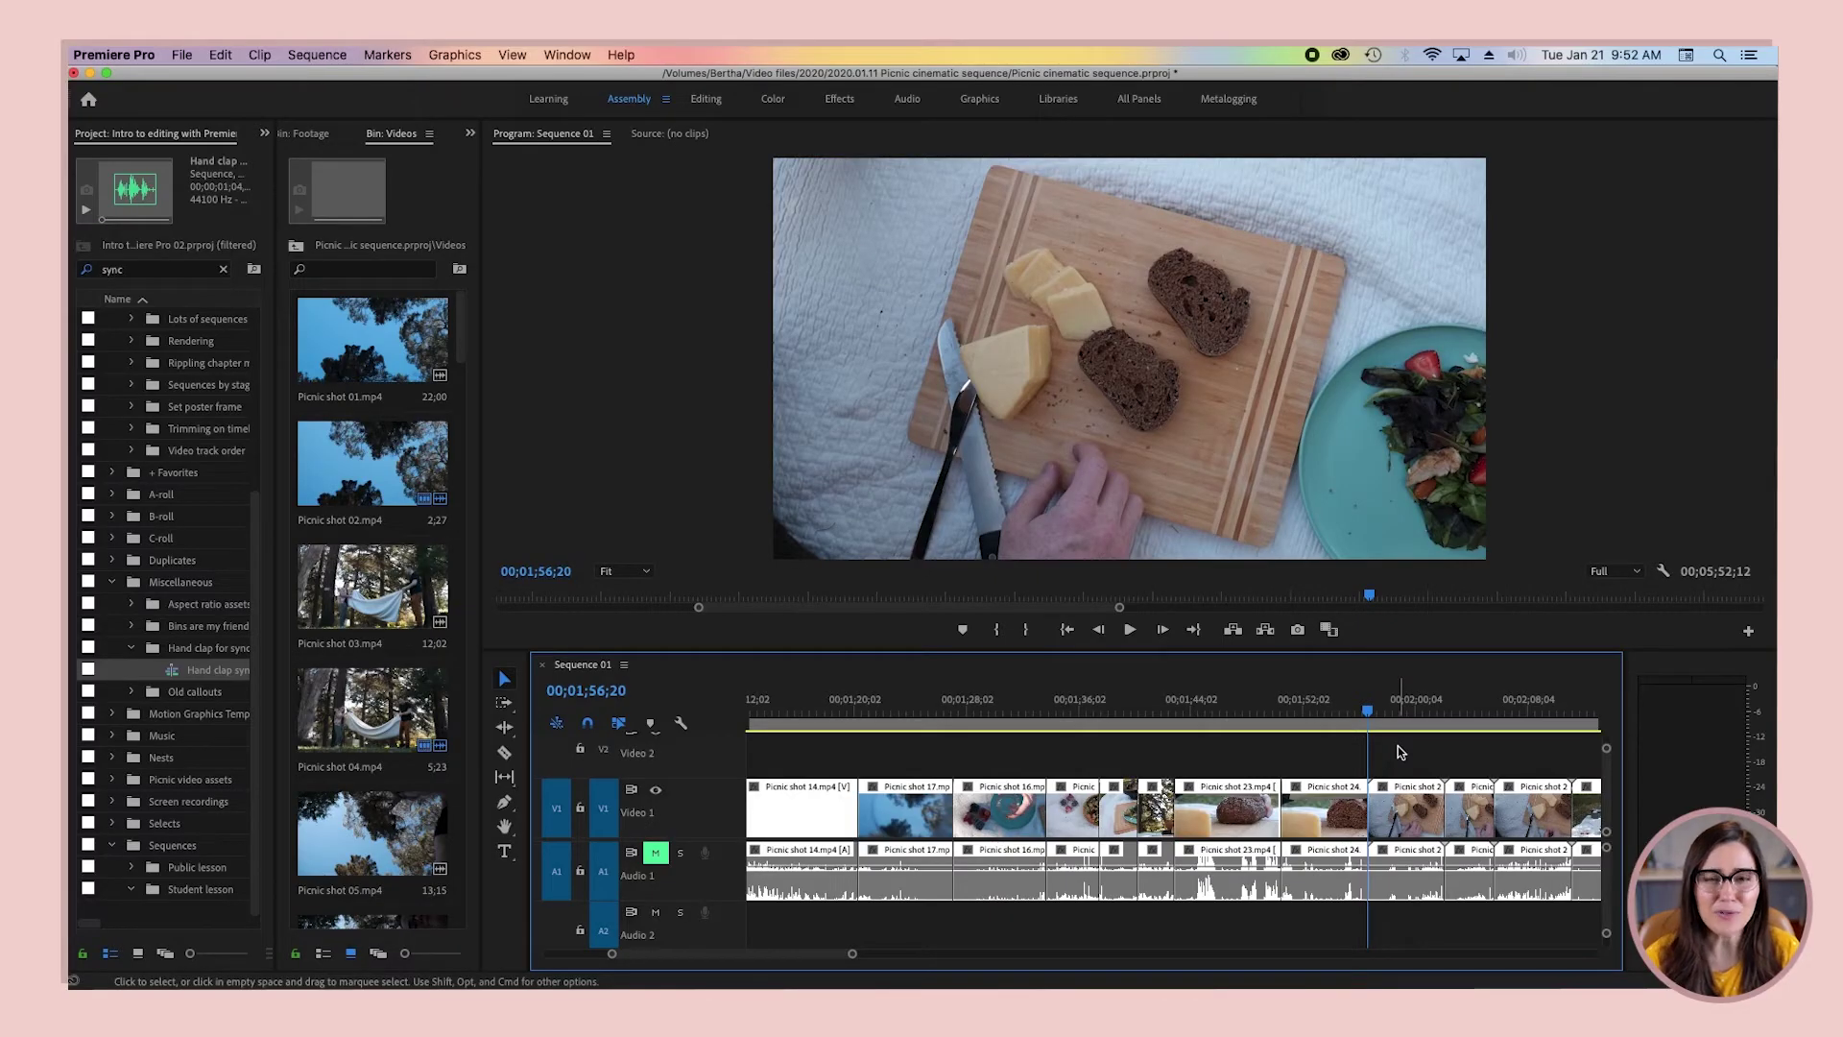
key(q)
key(w)
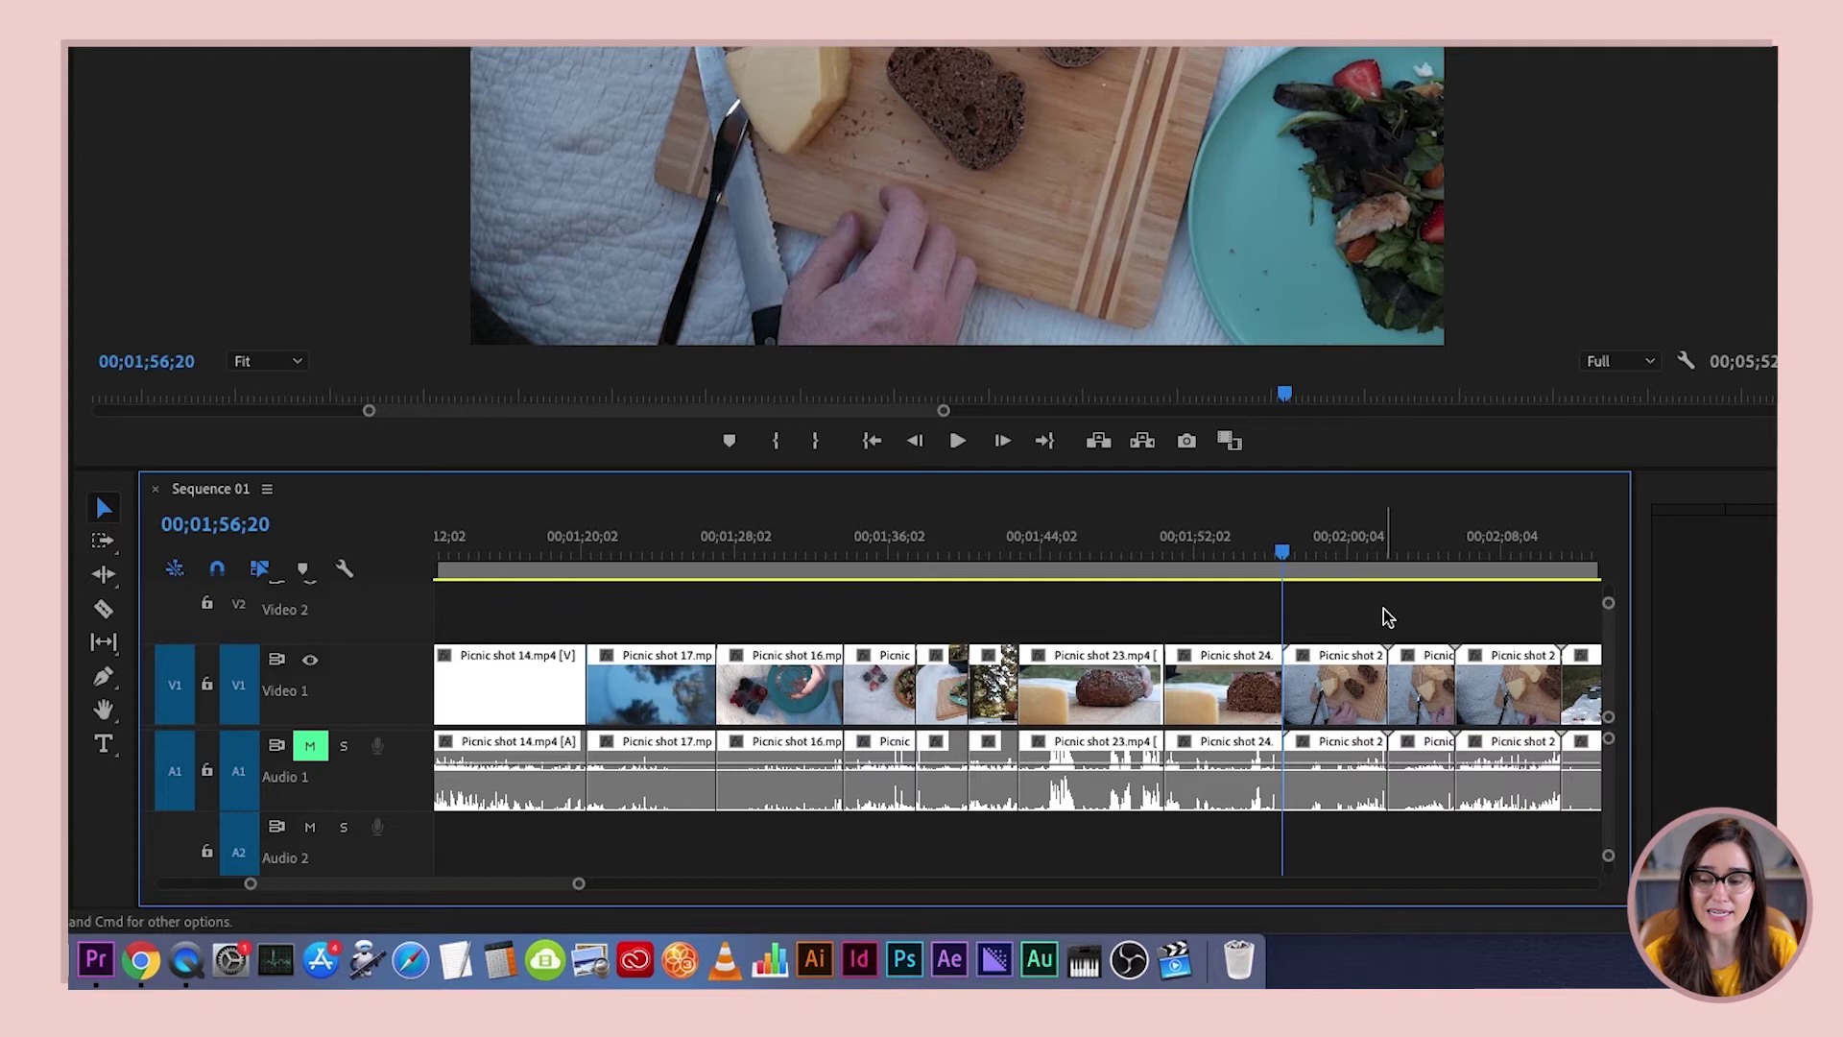
key(i)
click(1487, 549)
key(o)
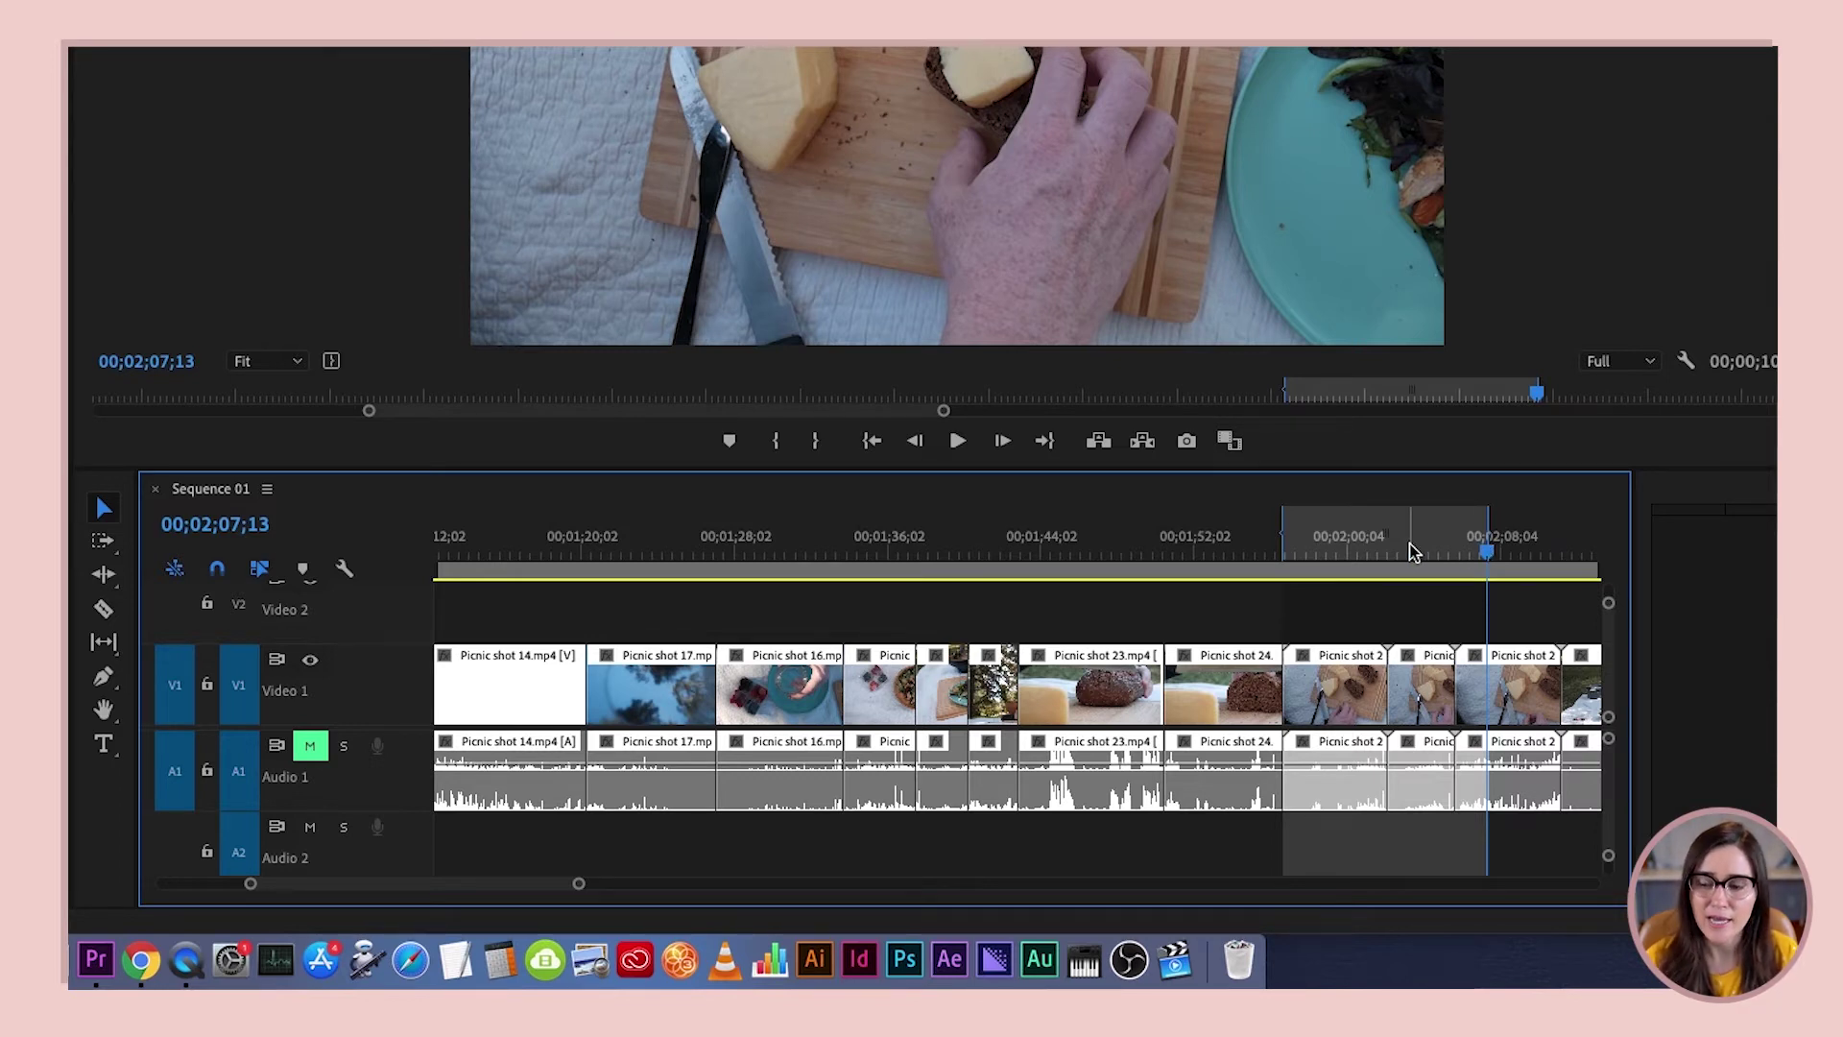
right_click(1345, 534)
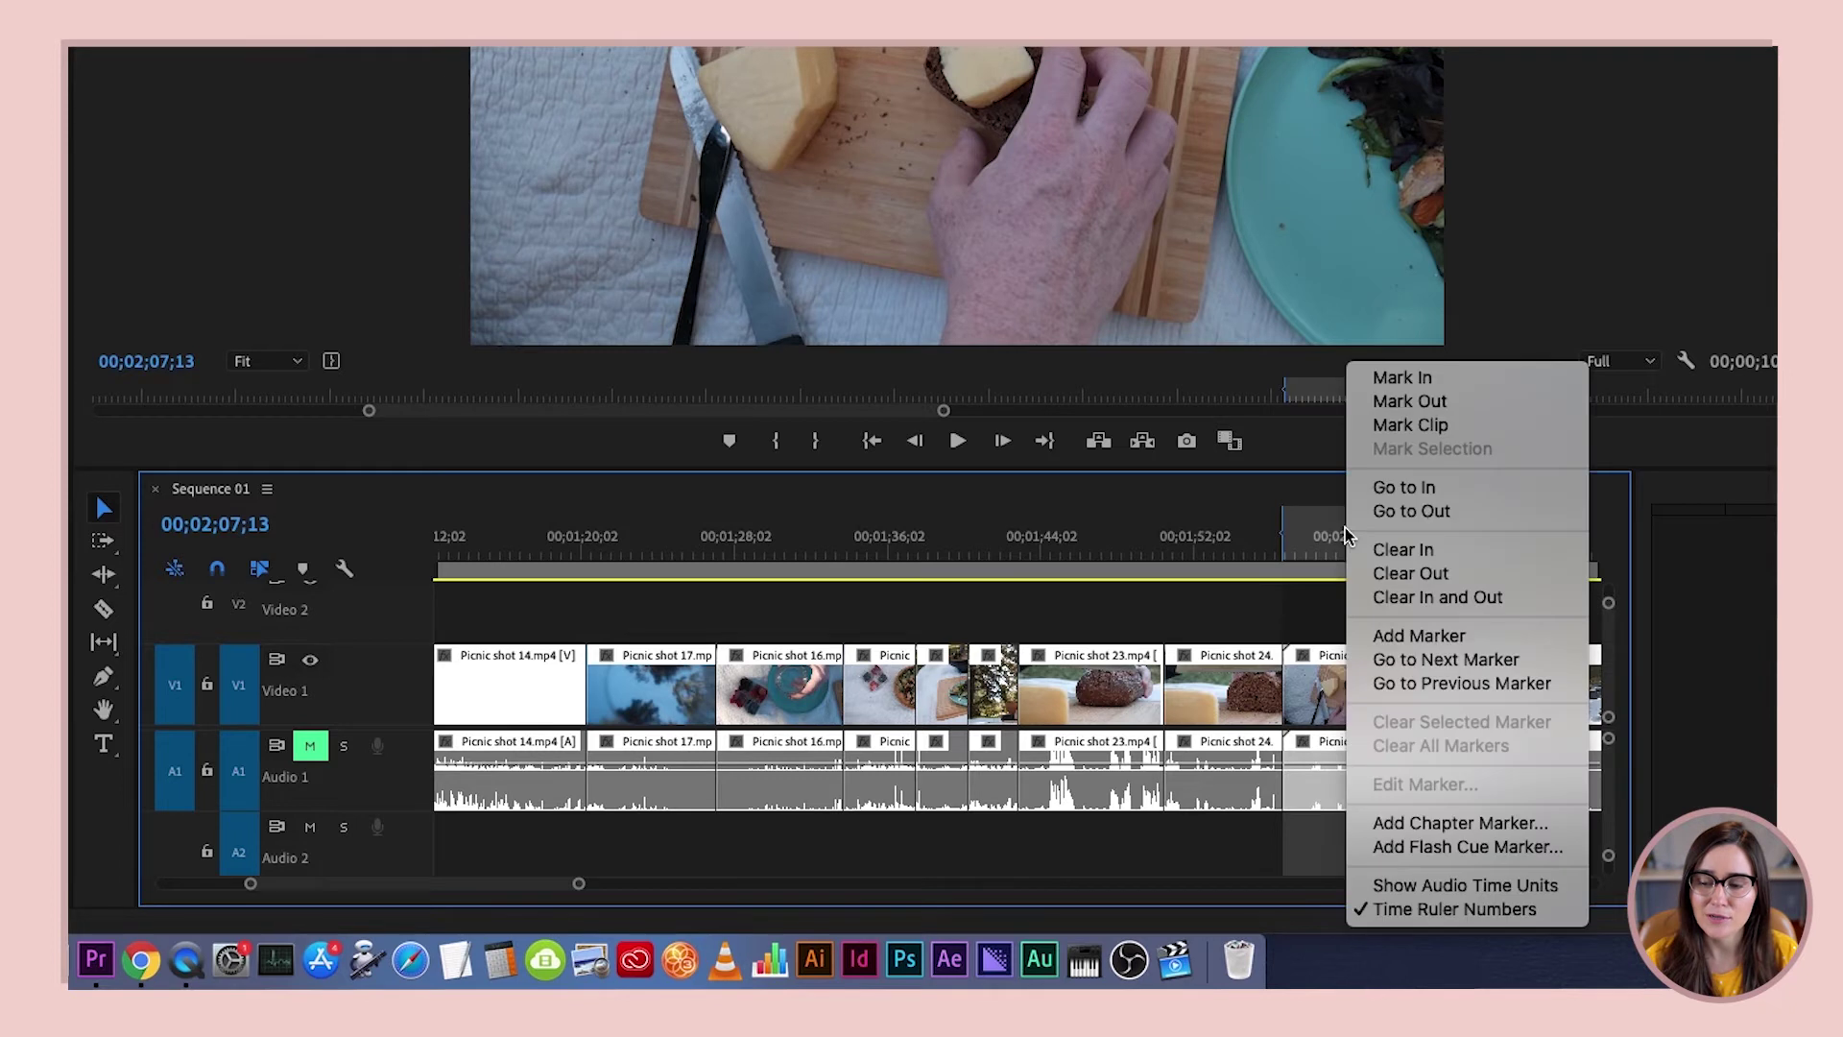
click(1394, 599)
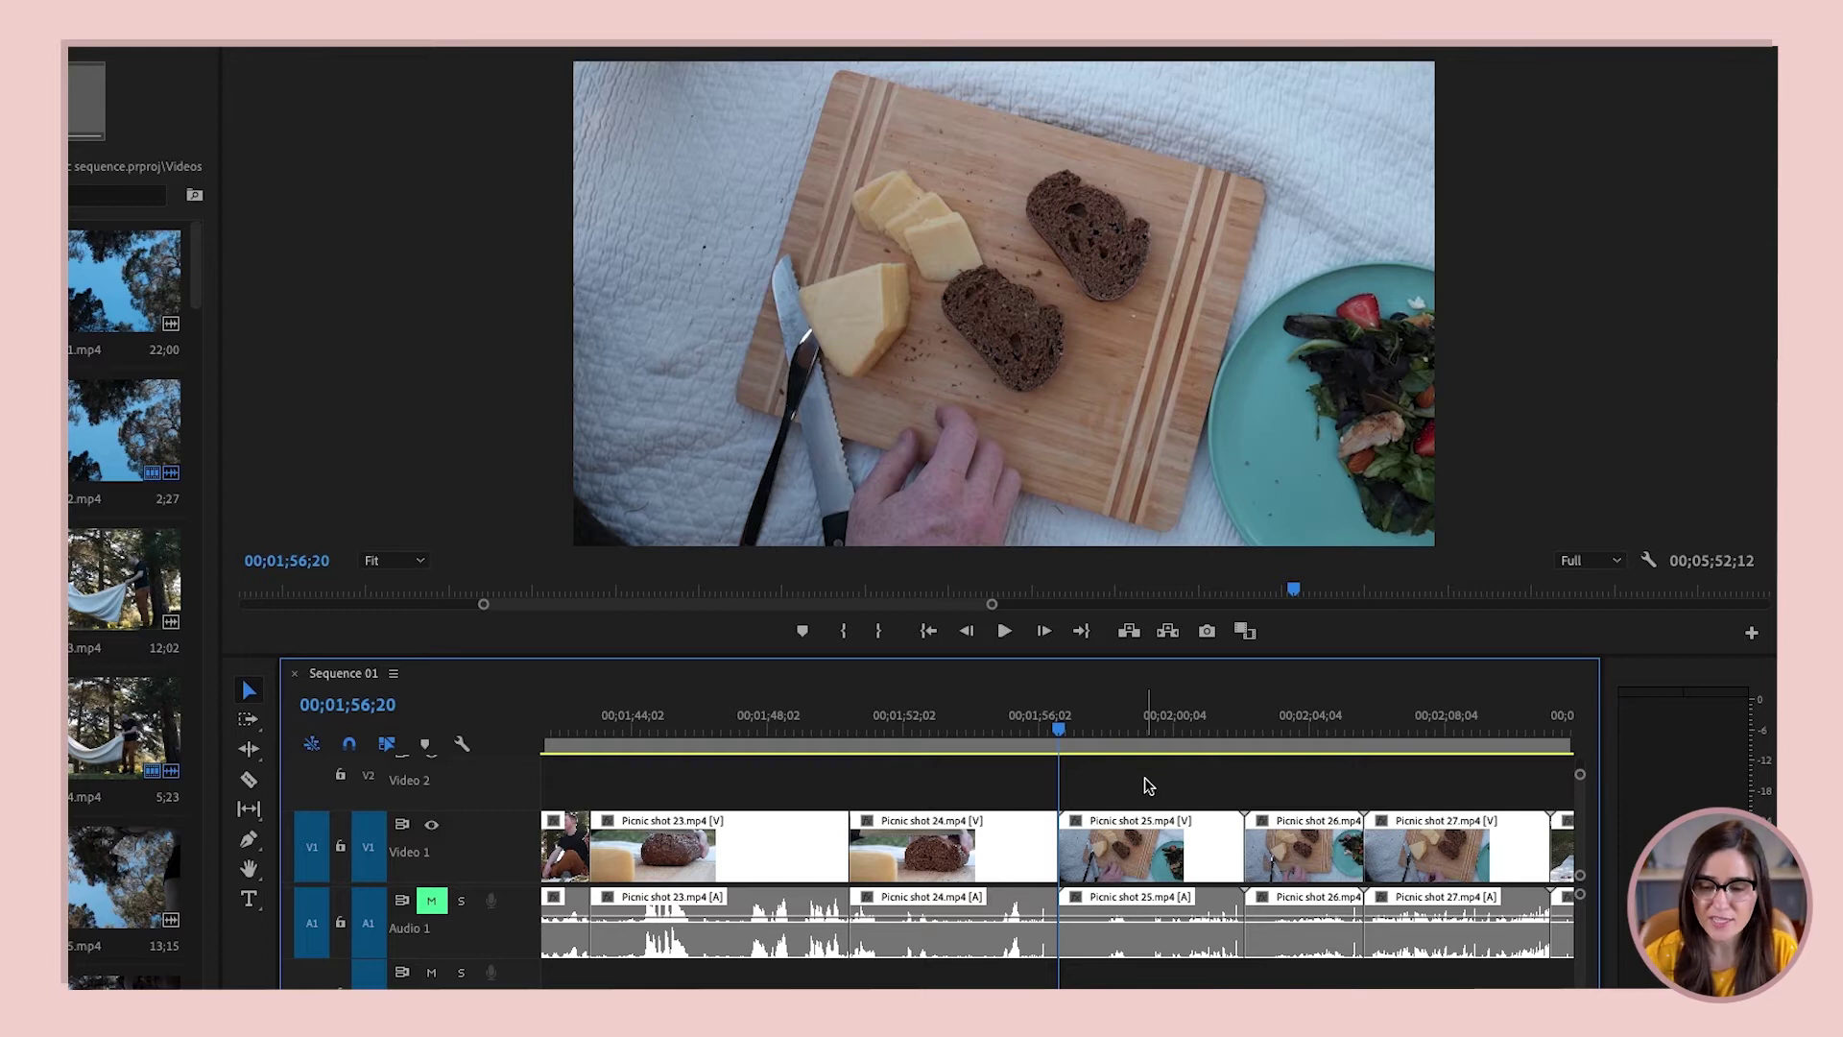
Ripple-trim the start and end of Picnic shot 25 with Q and W
key(space)
key(space)
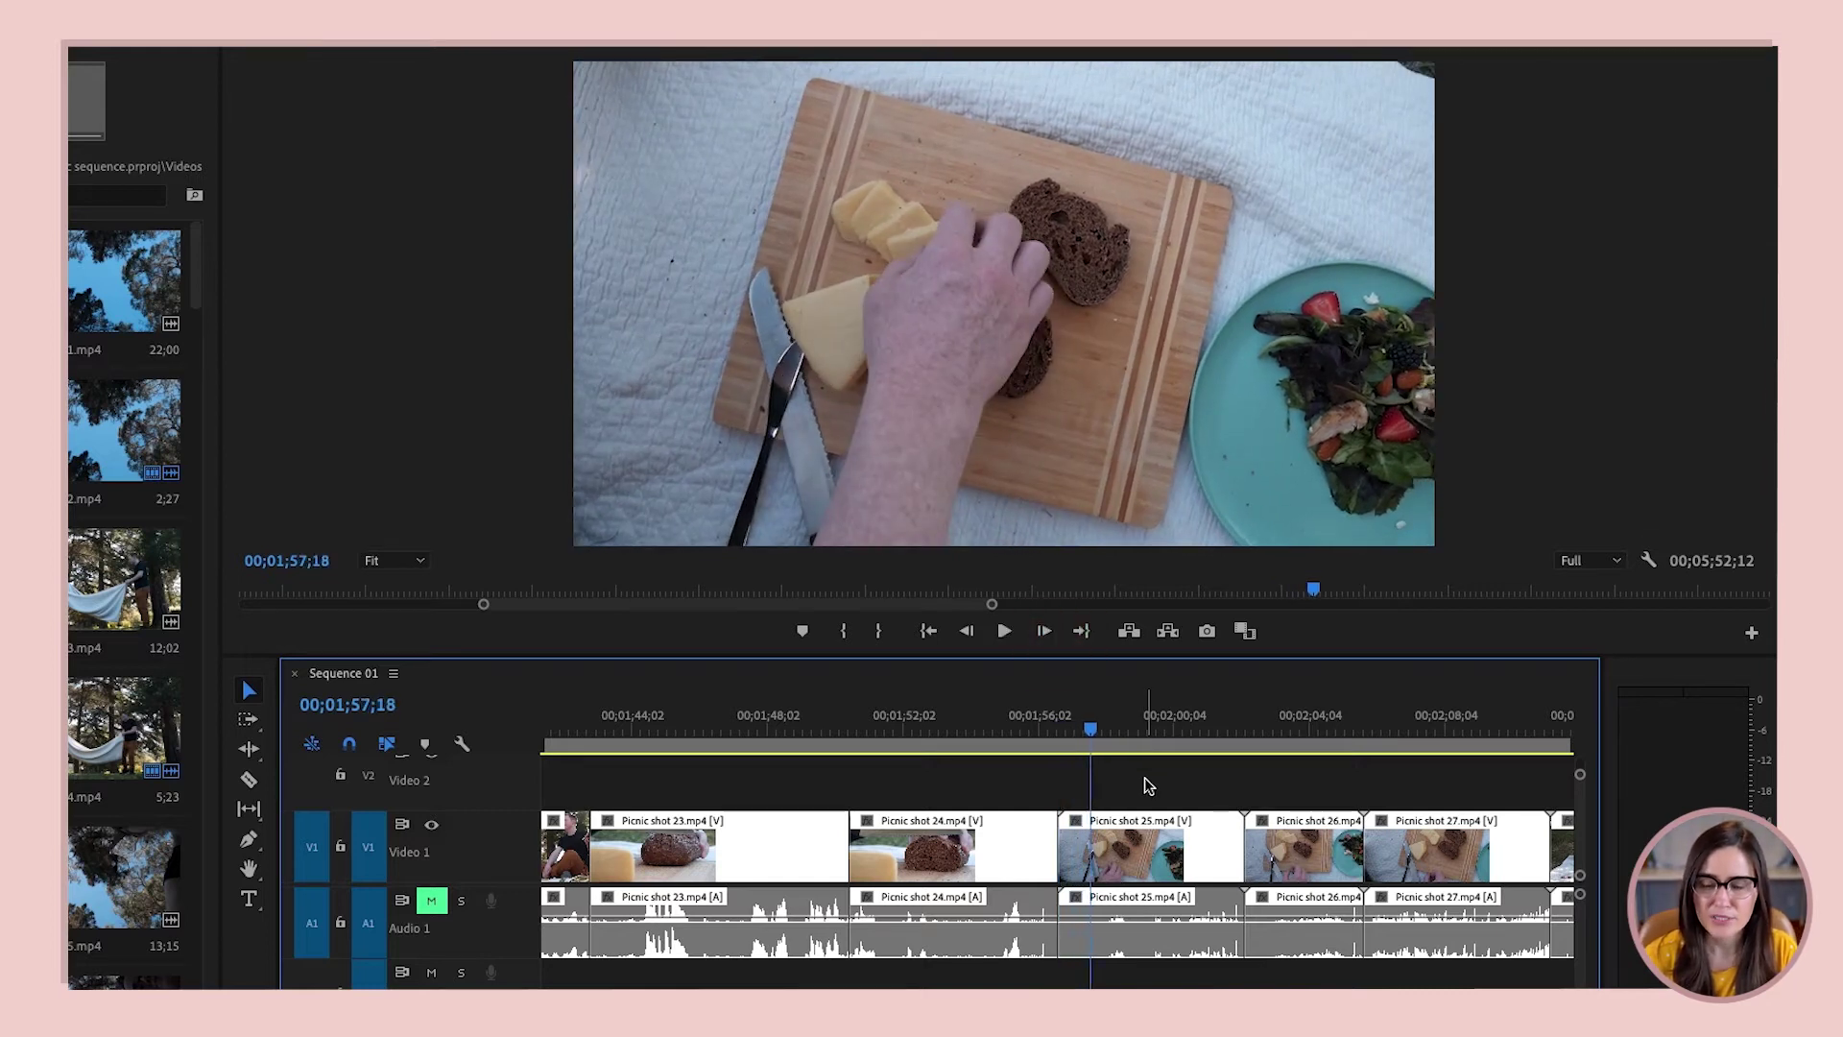
key(q)
key(space)
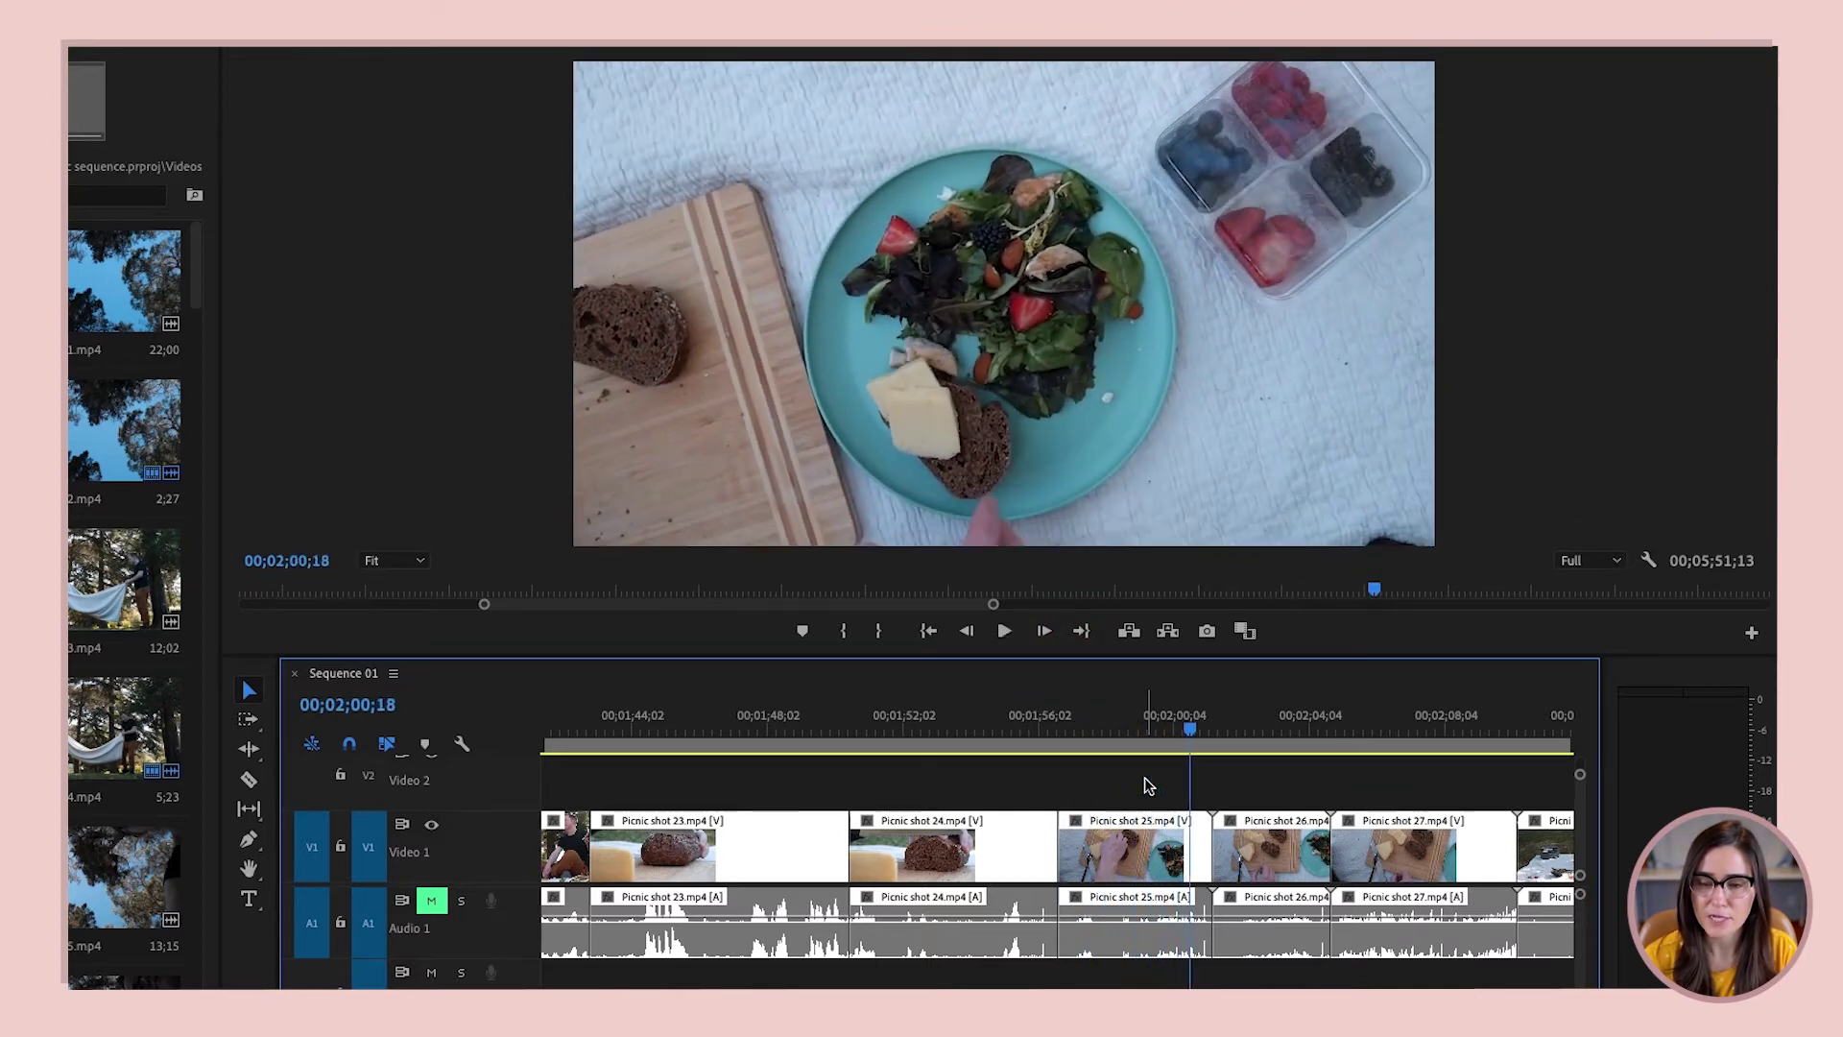
key(w)
Ripple-trim the start and end of Picnic shot 26 with Q and W
key(f)
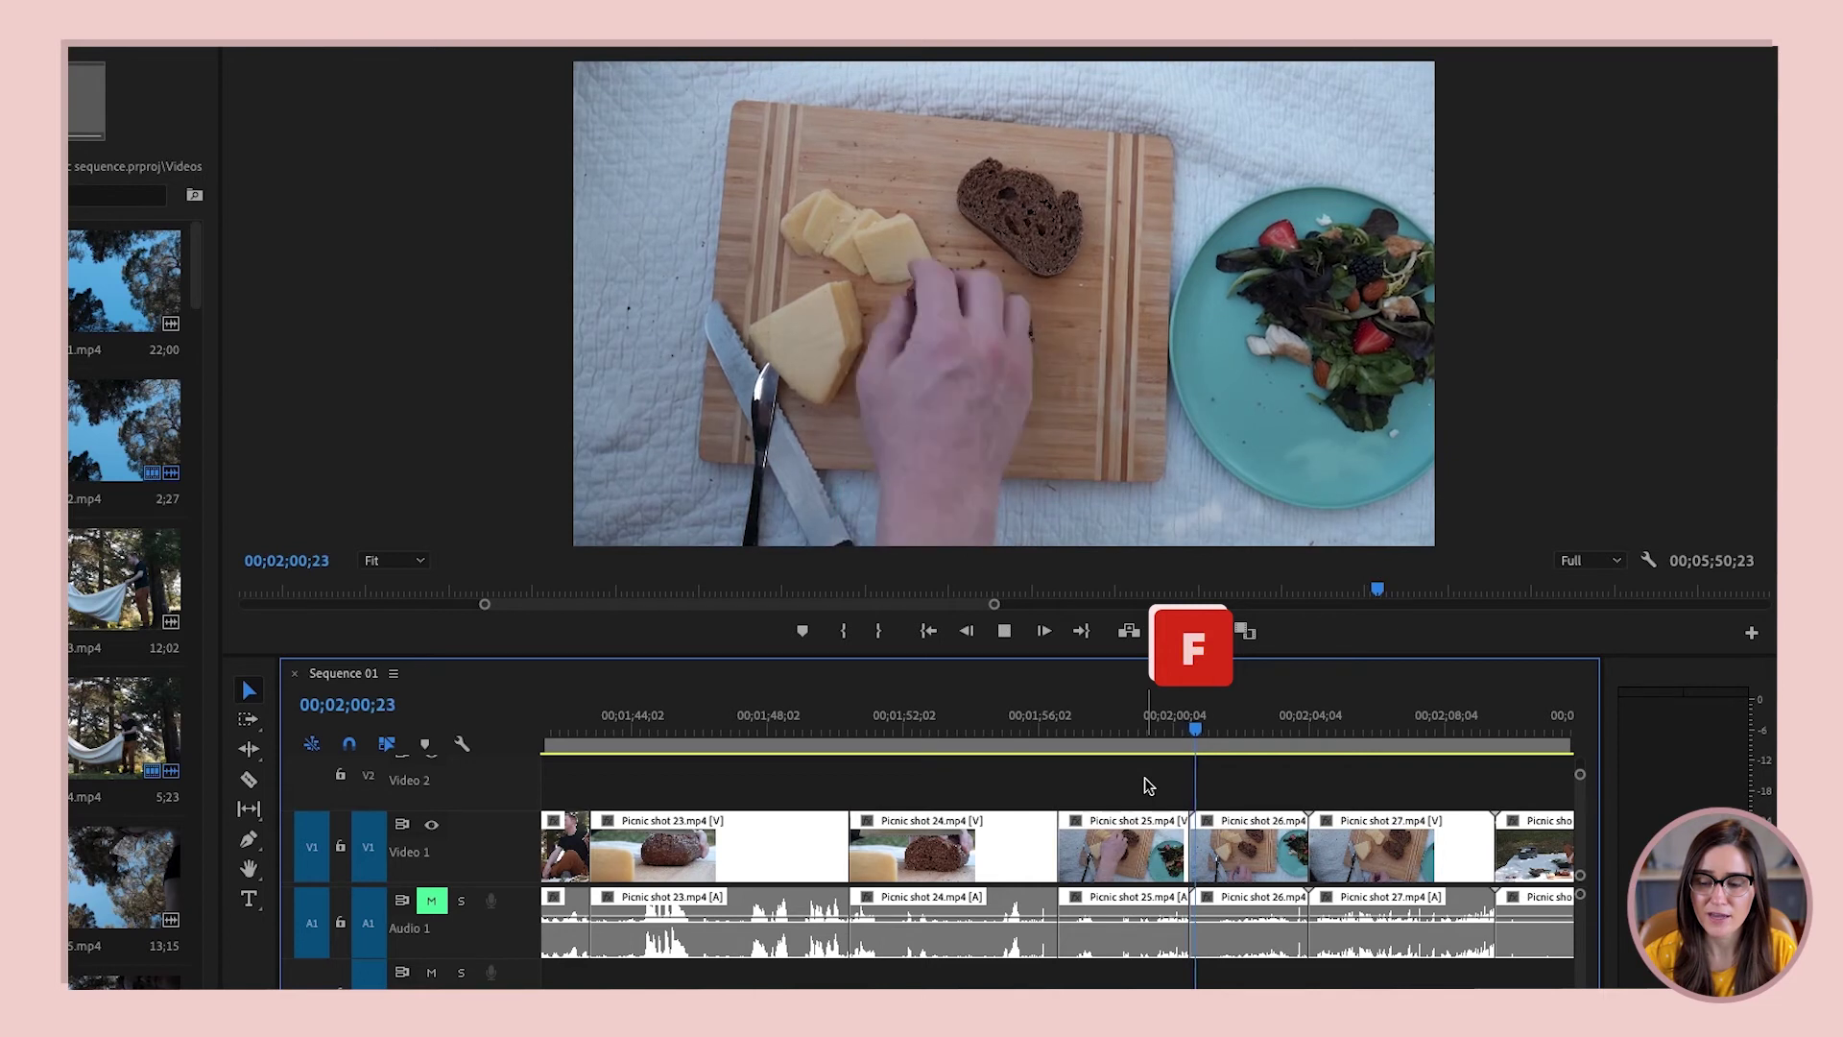
key(q)
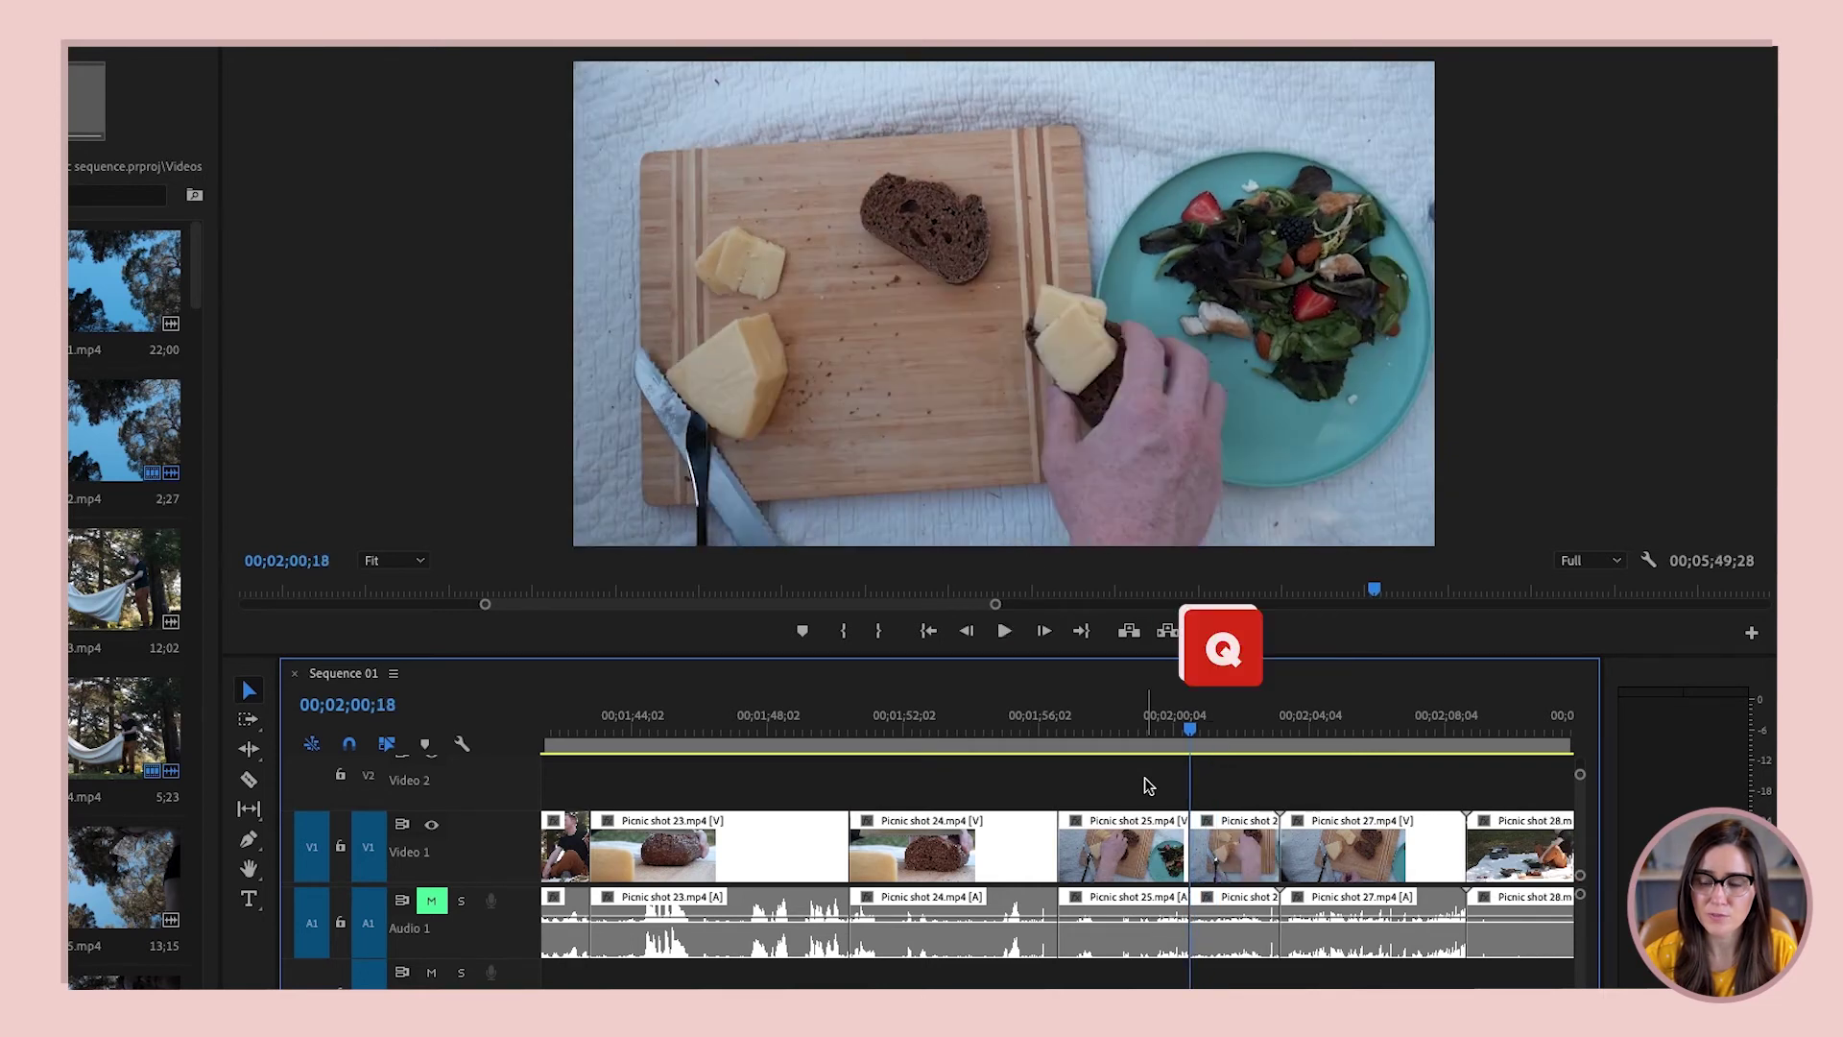
key(f)
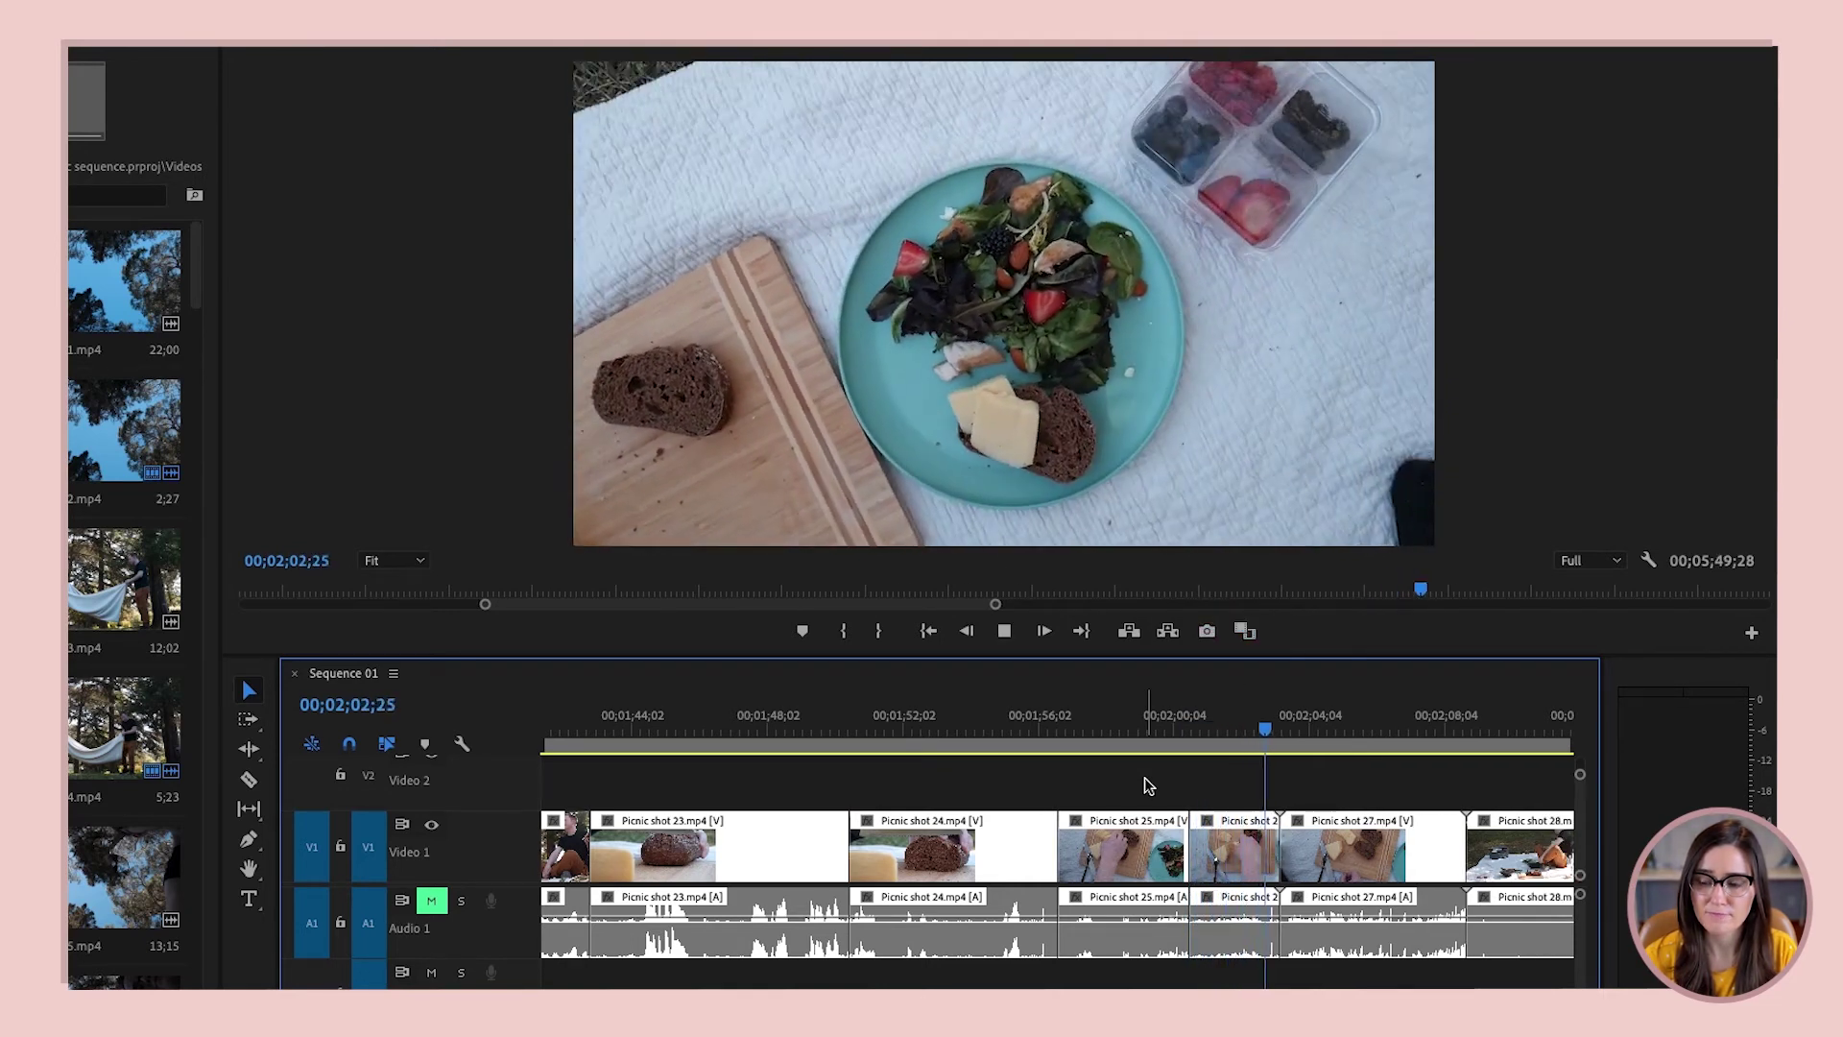
key(w)
Ripple-trim the start and end of Picnic shot 27 with Q and W
key(f)
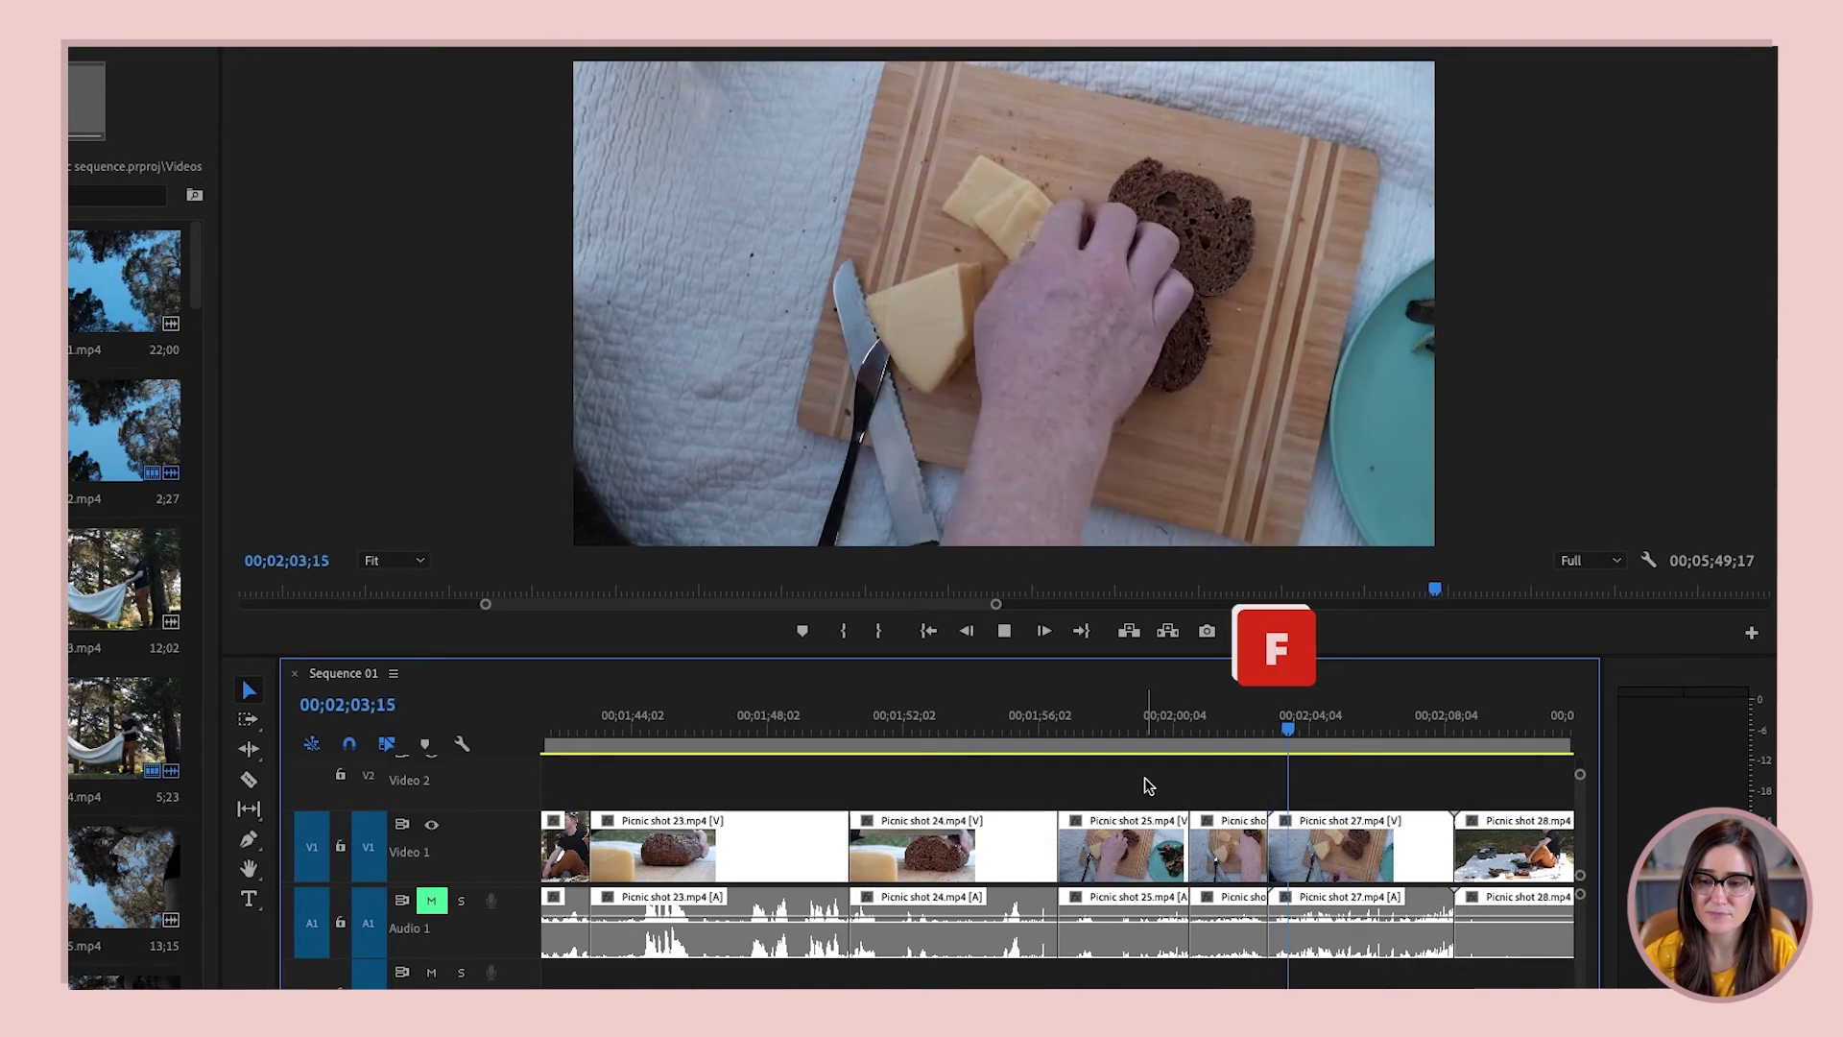
key(q)
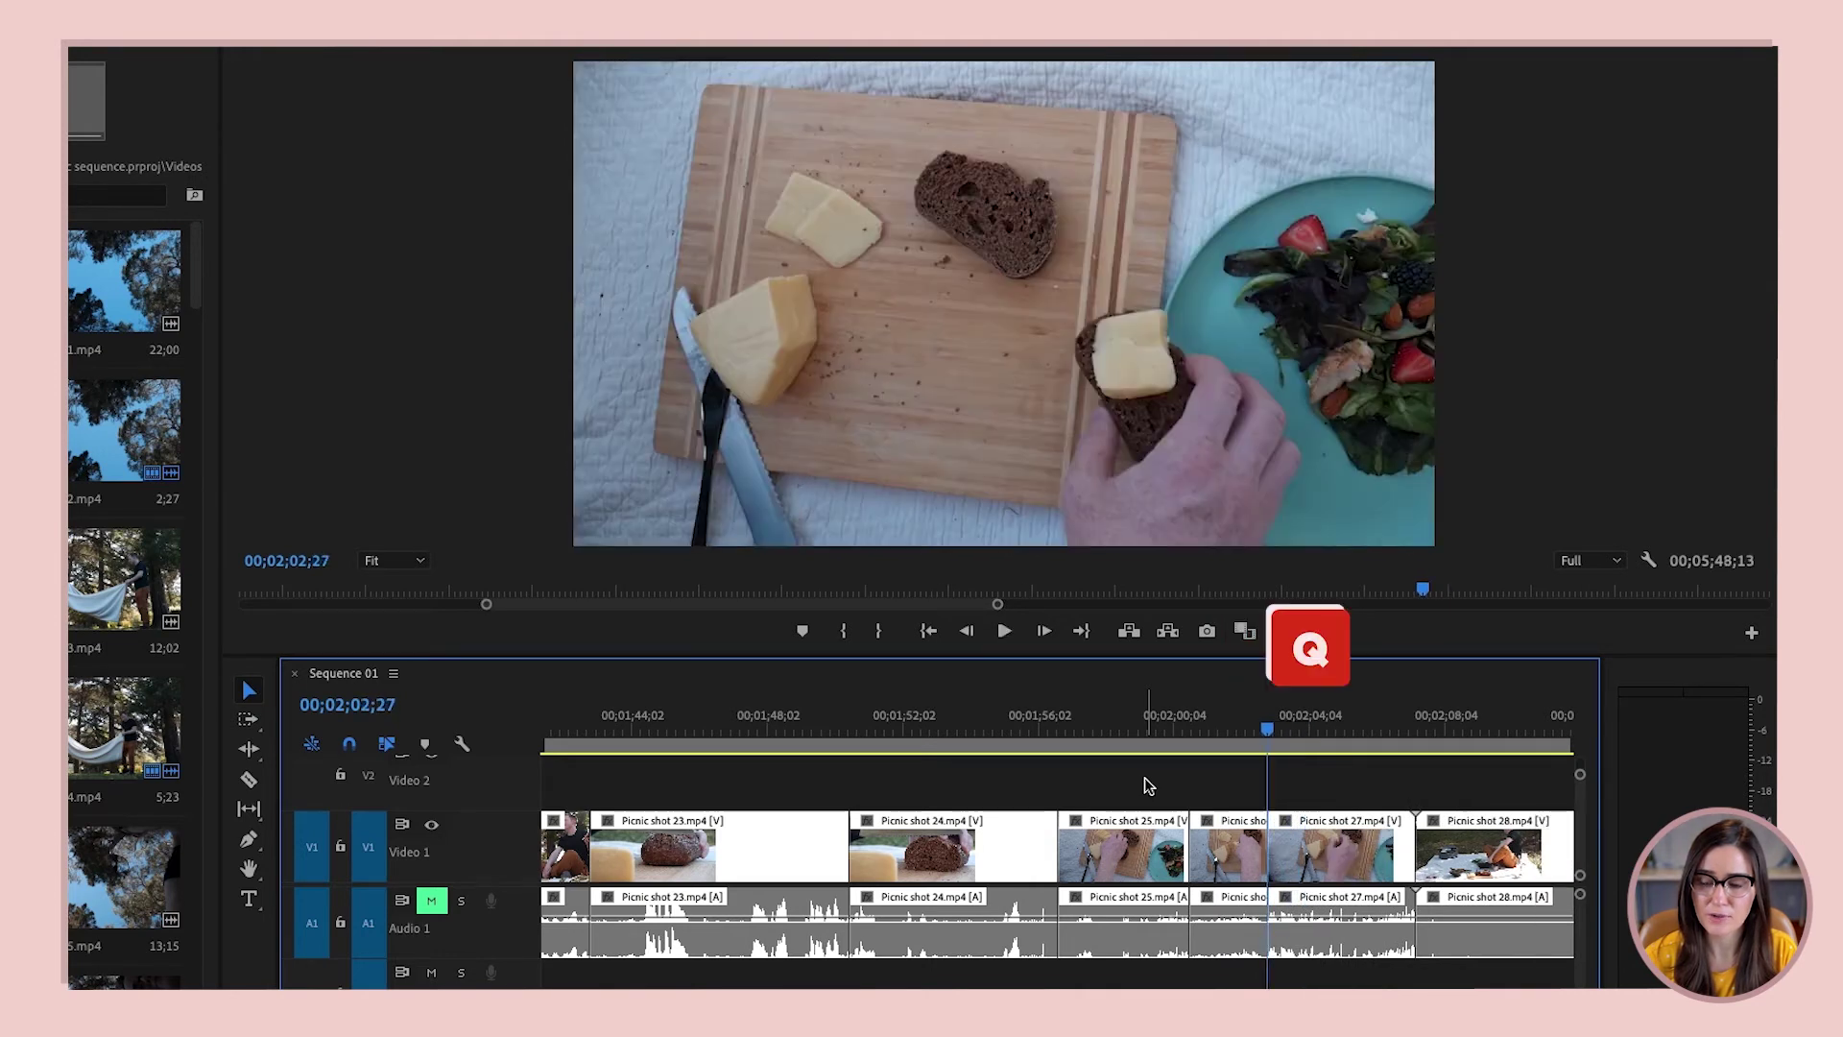
key(f)
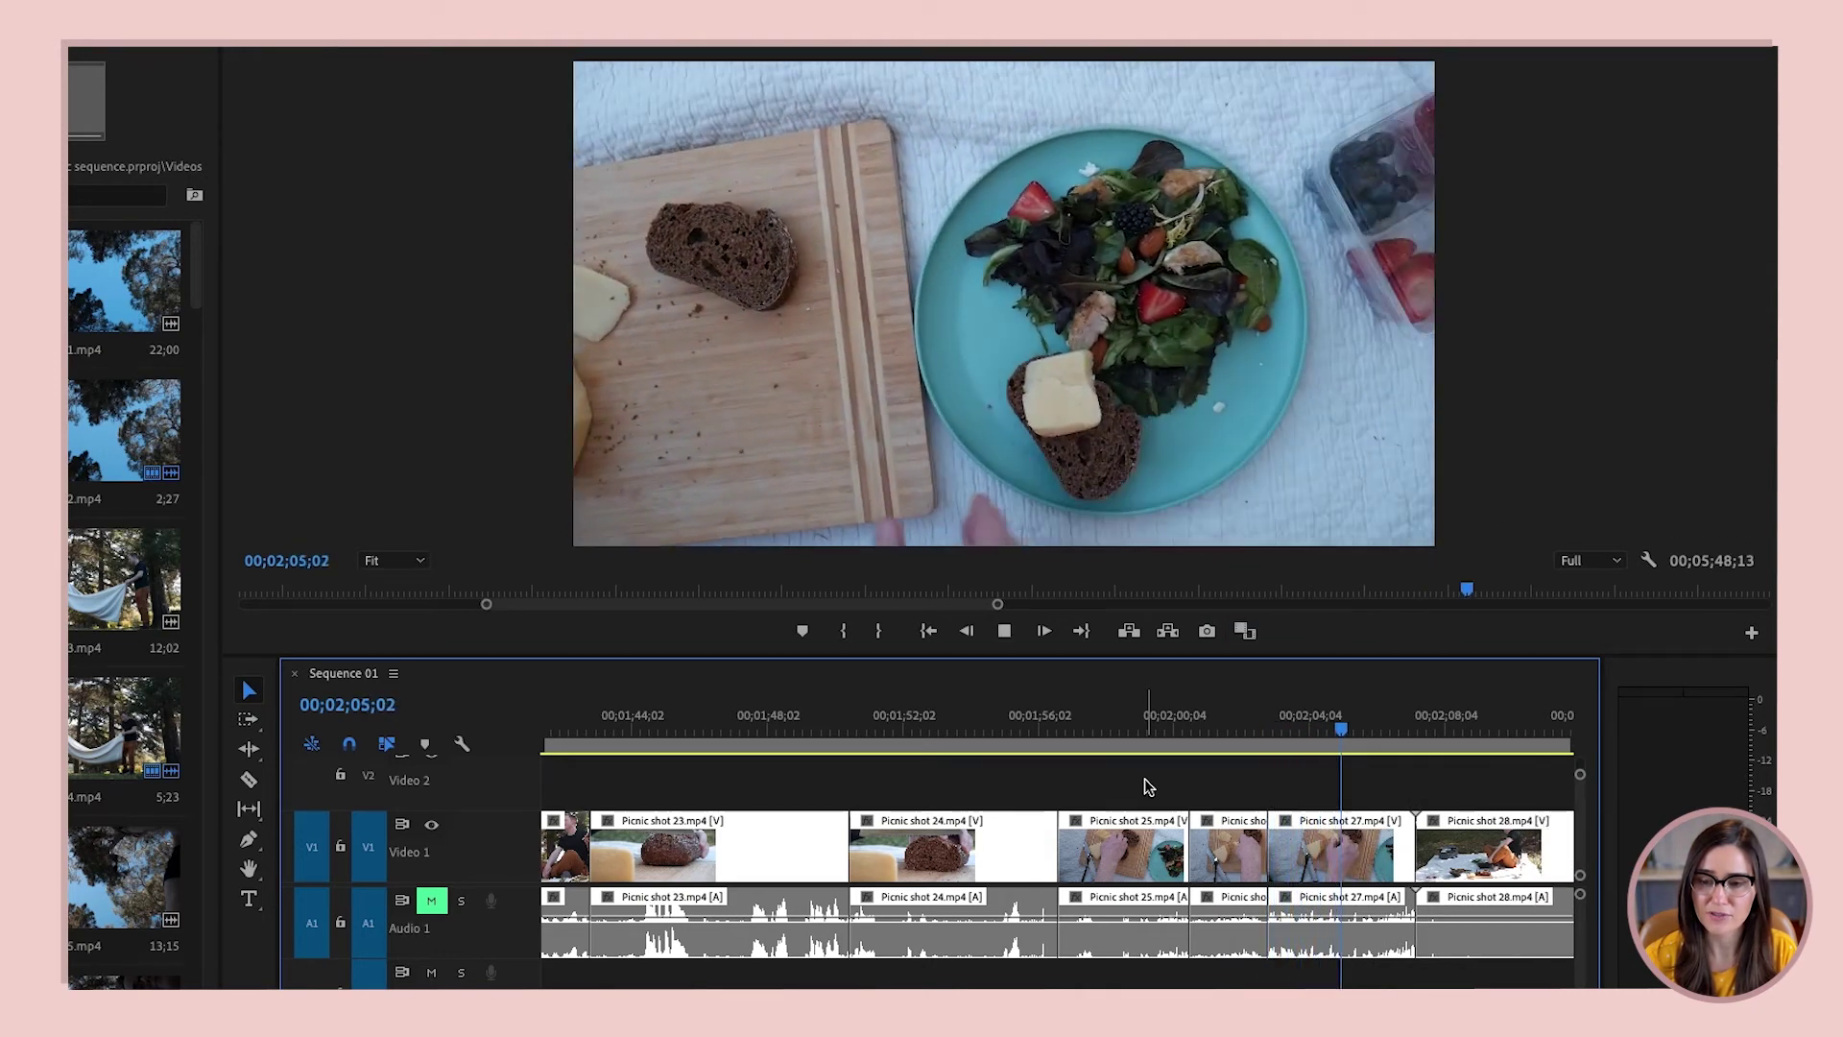
key(w)
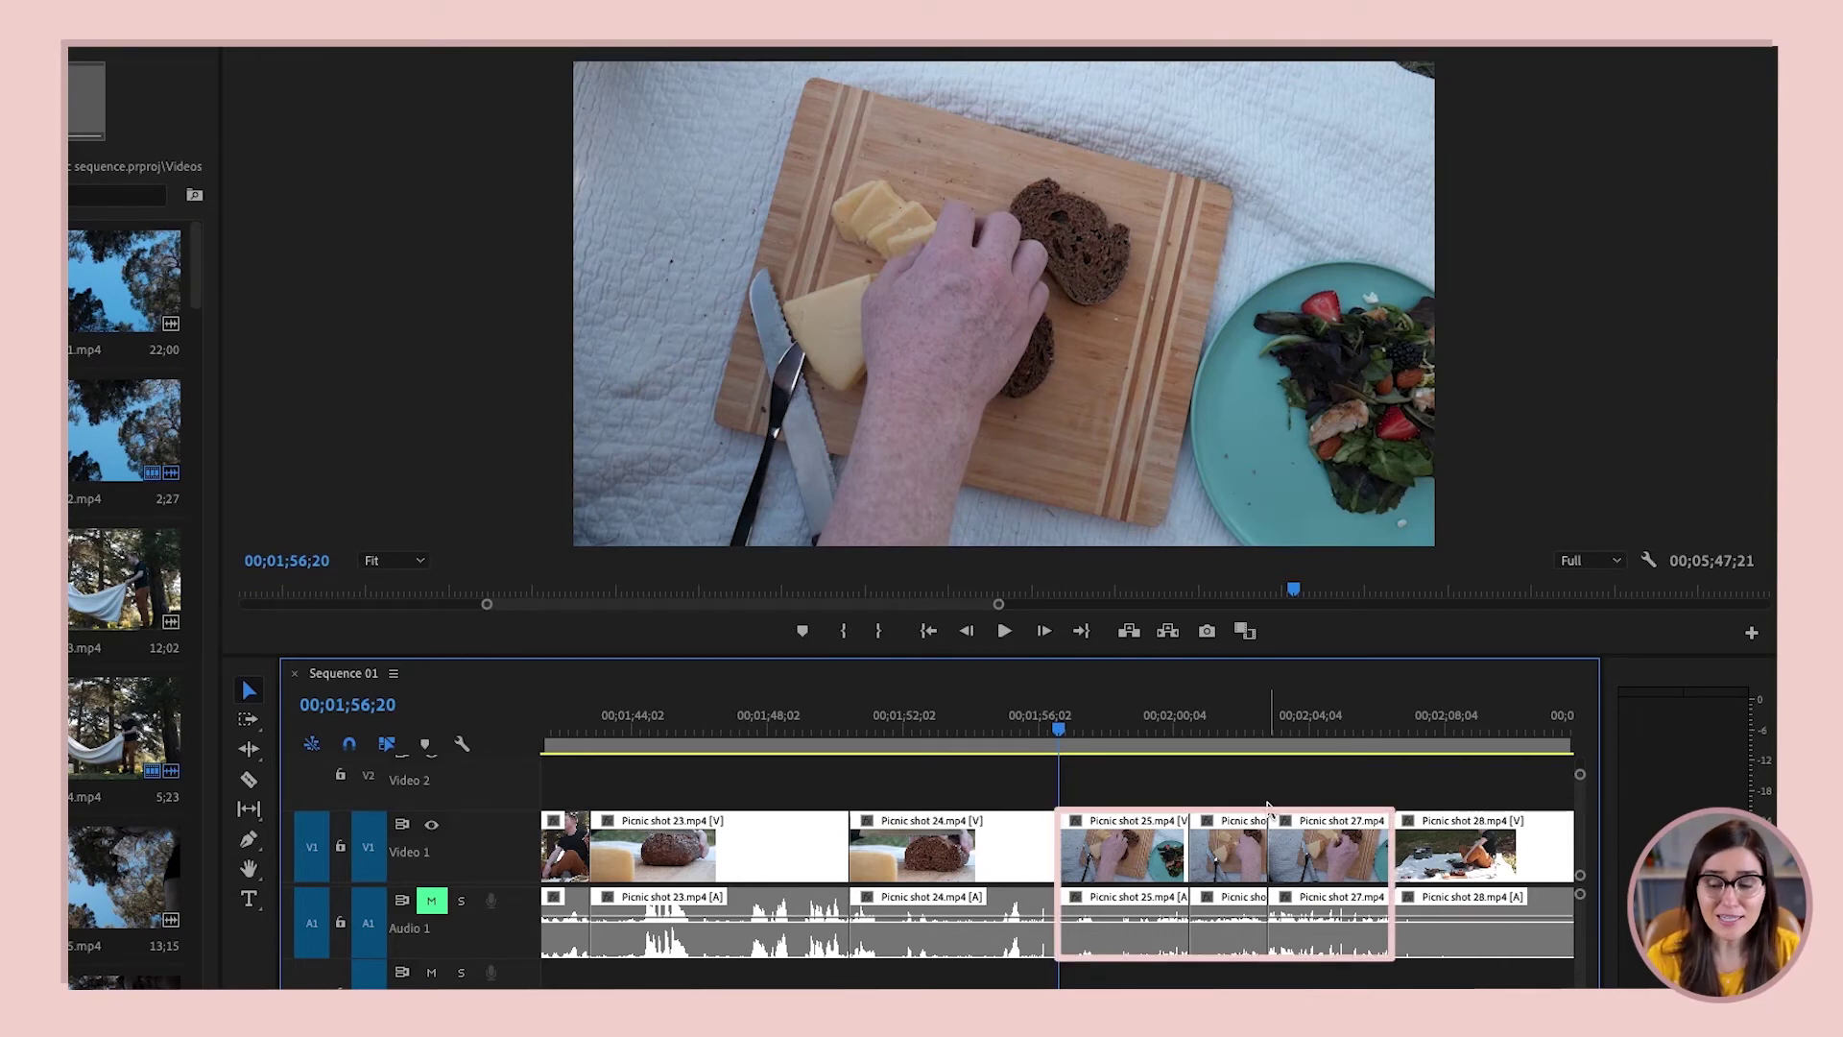
Marquee-select Picnic shots 26 and 27 and Ripple Delete them from the context menu
drag(1235, 795, 1292, 930)
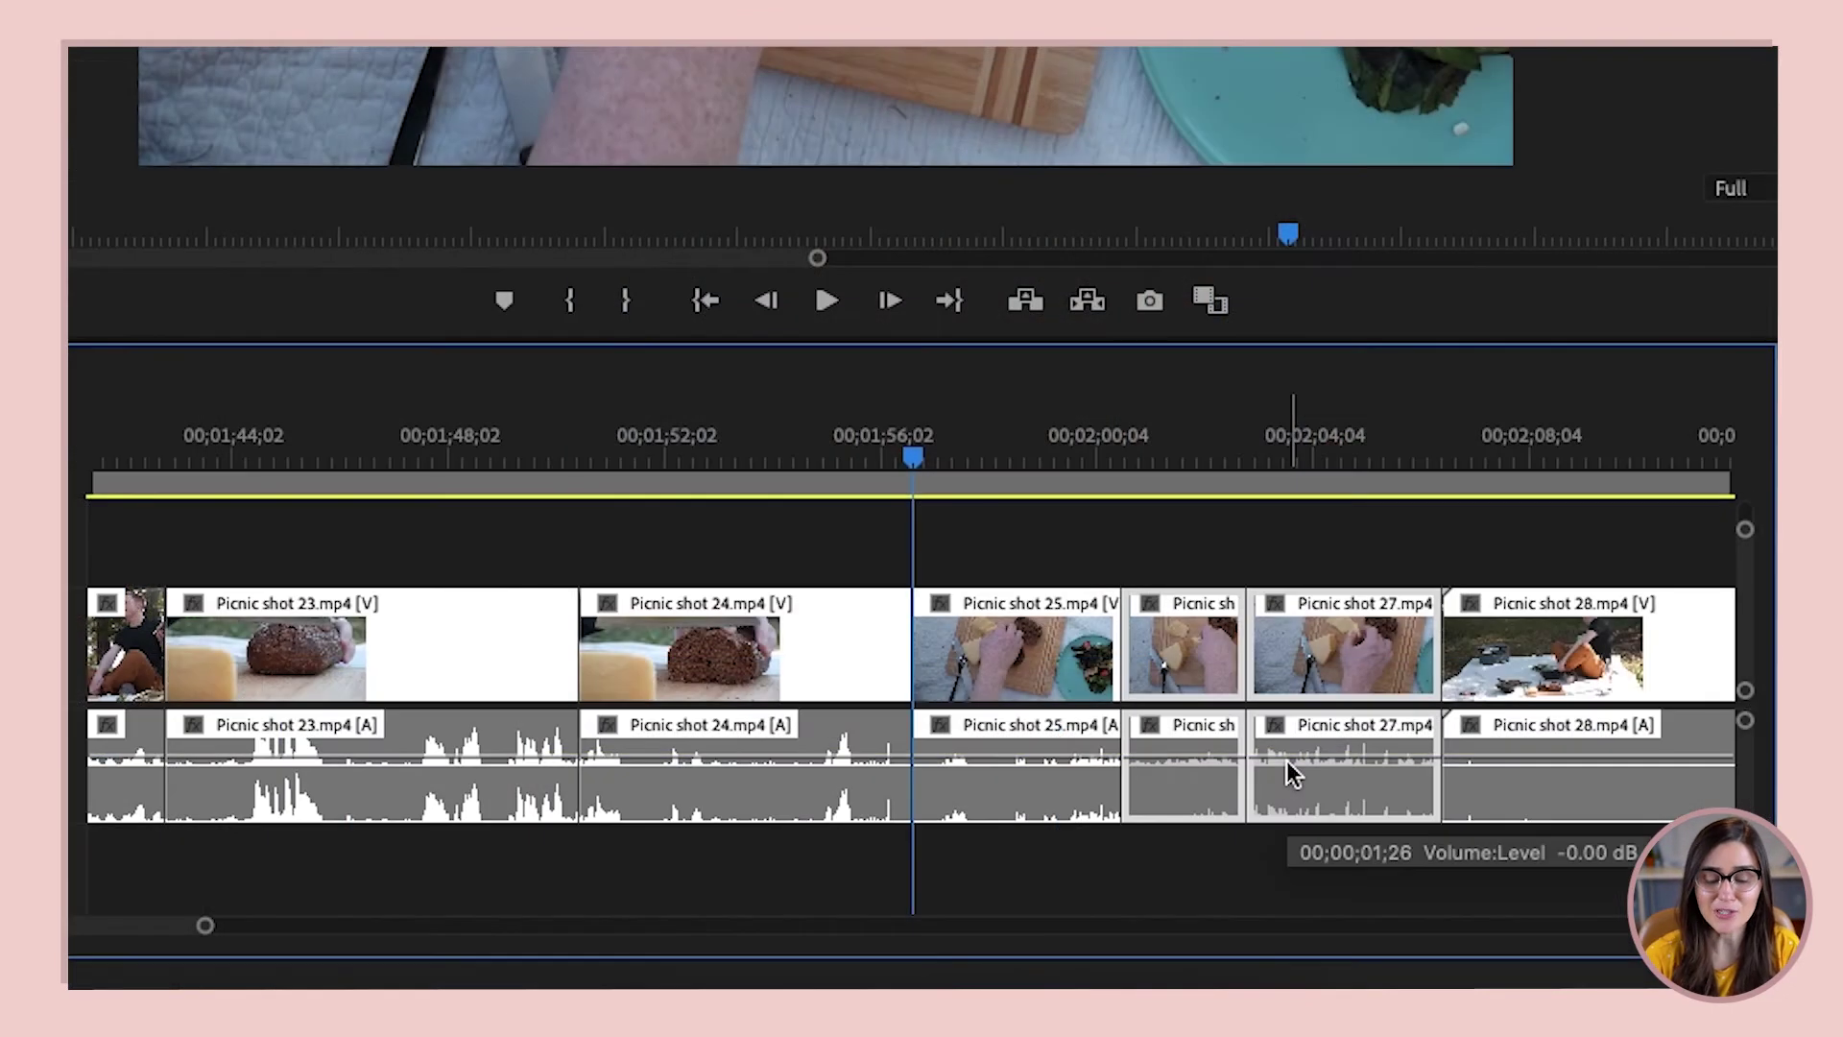
key(Delete)
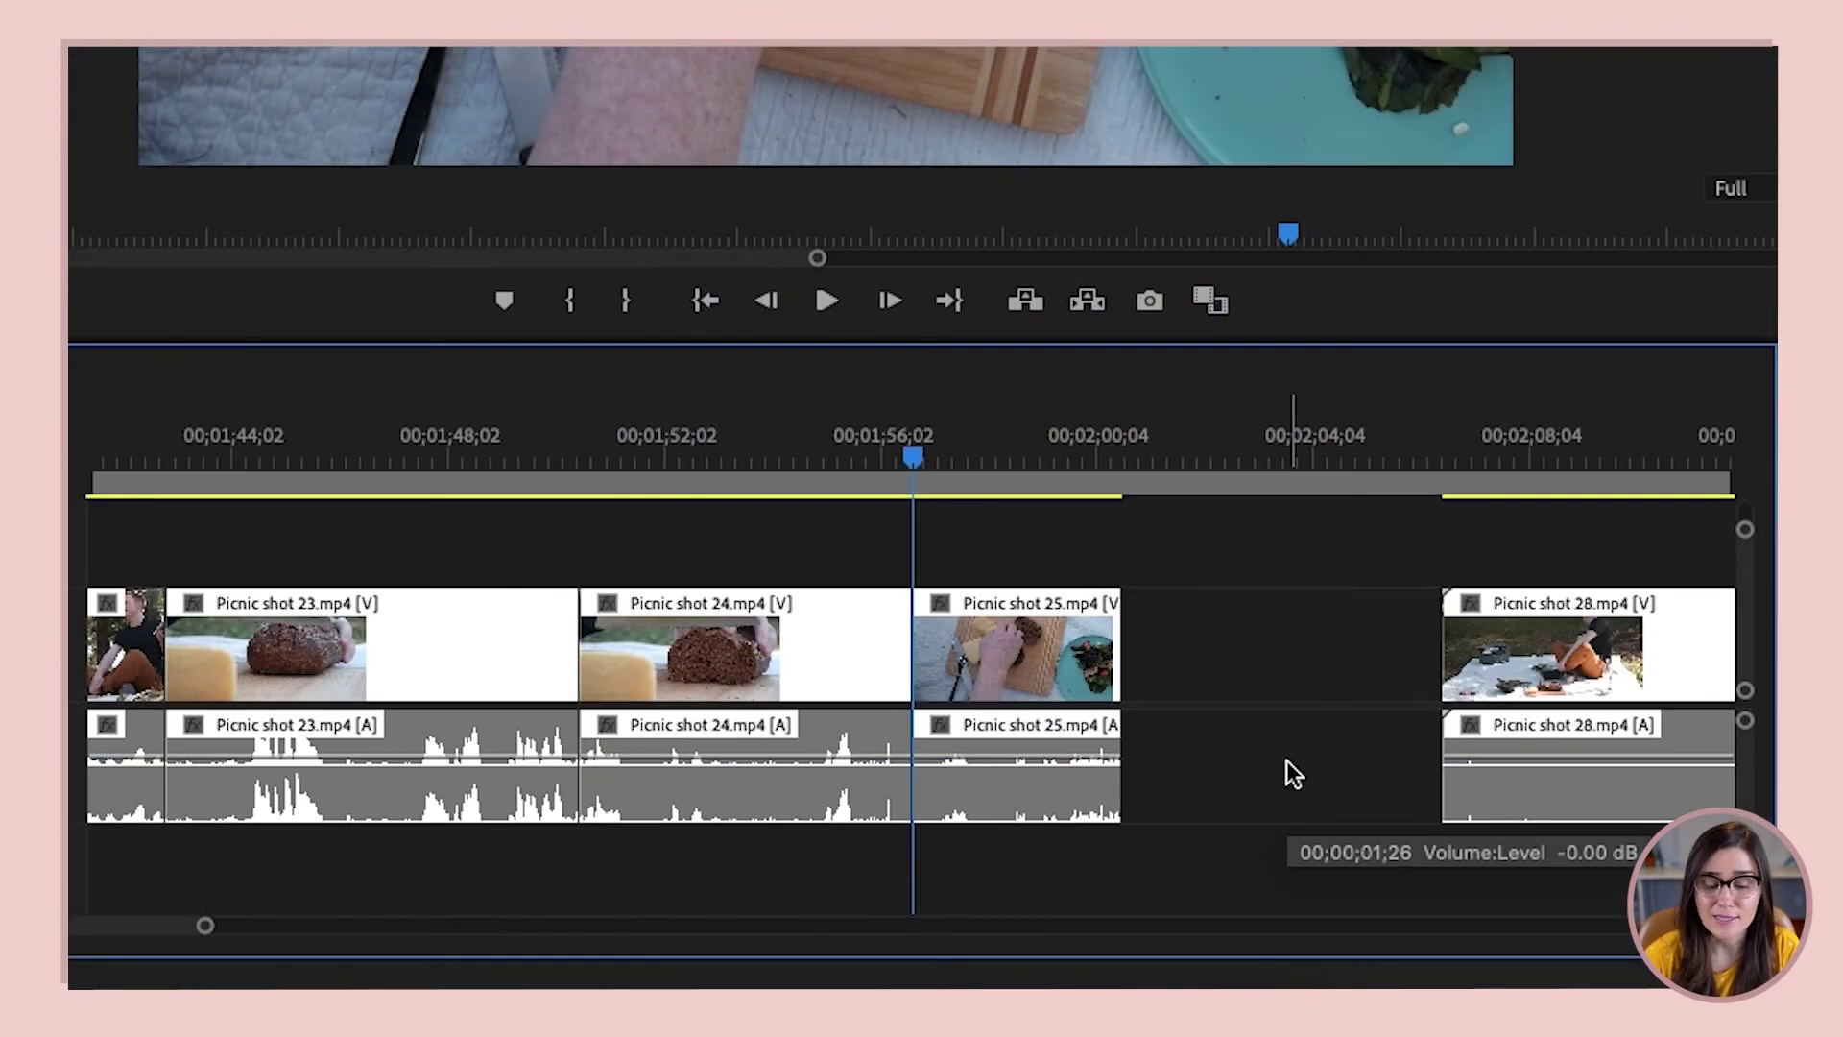
click(1242, 610)
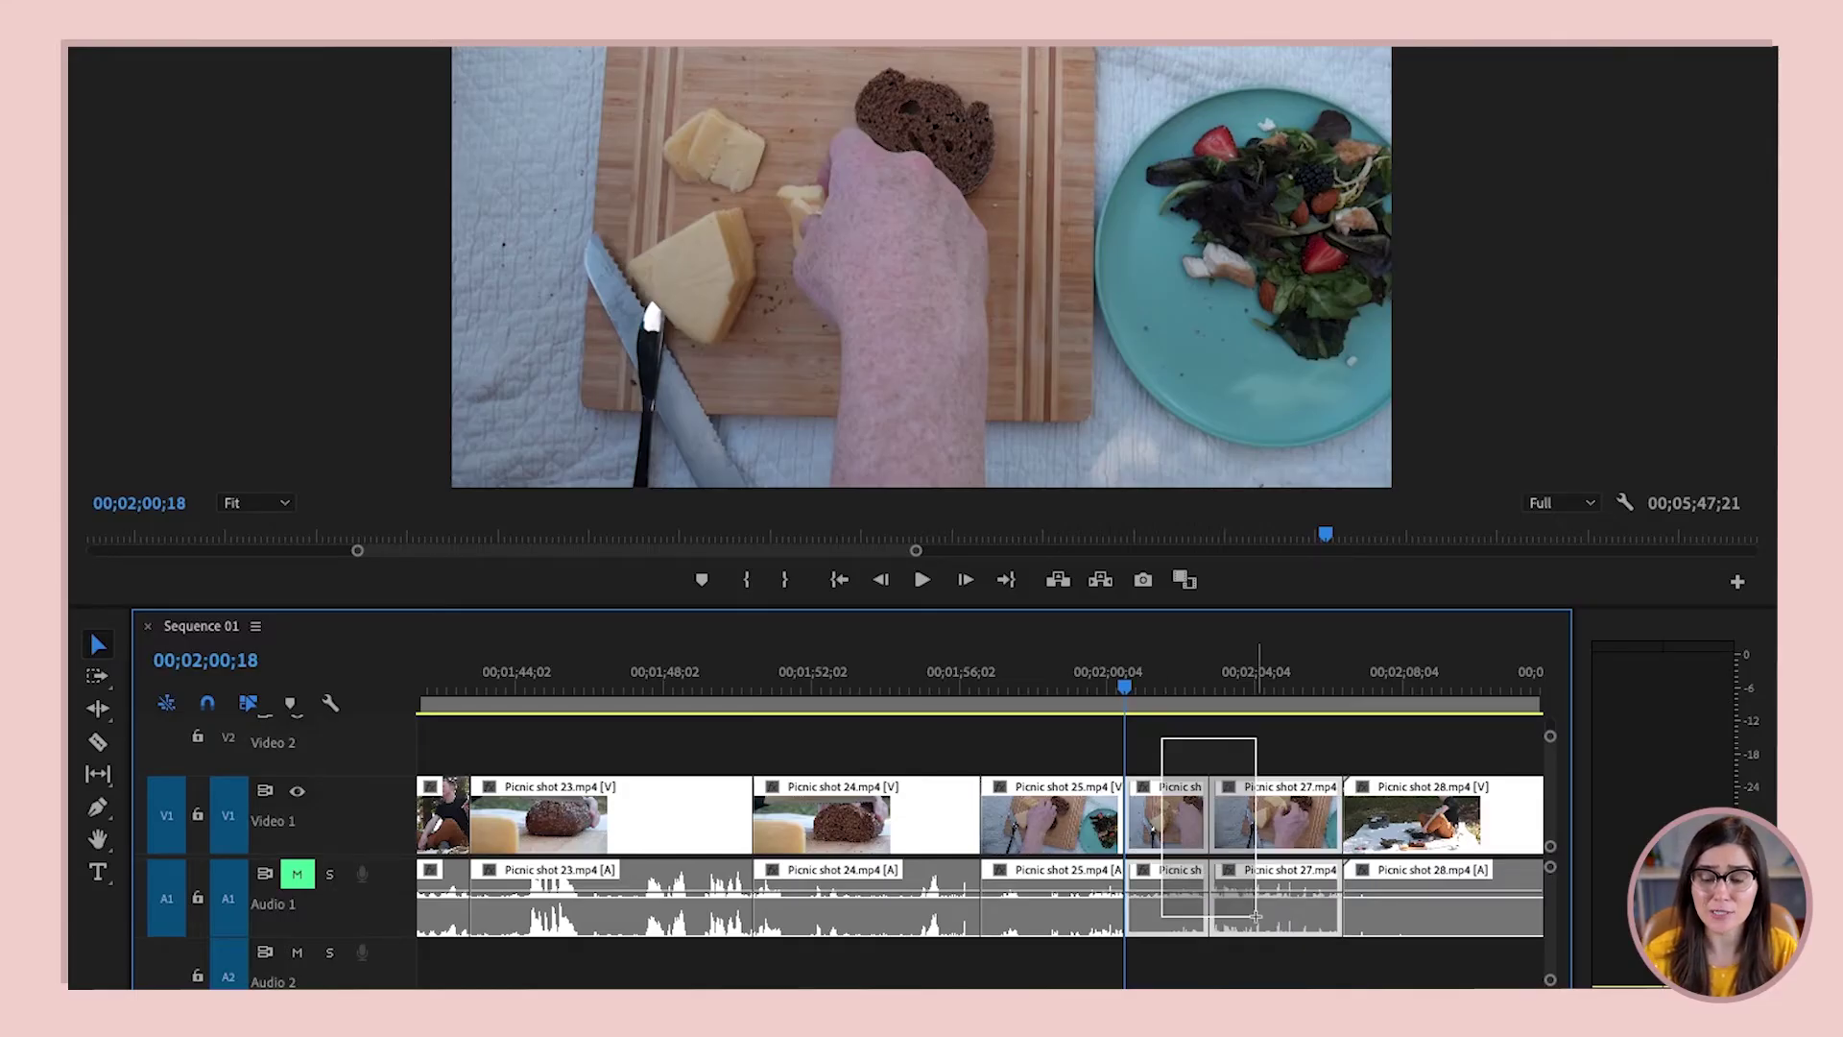
right_click(1266, 823)
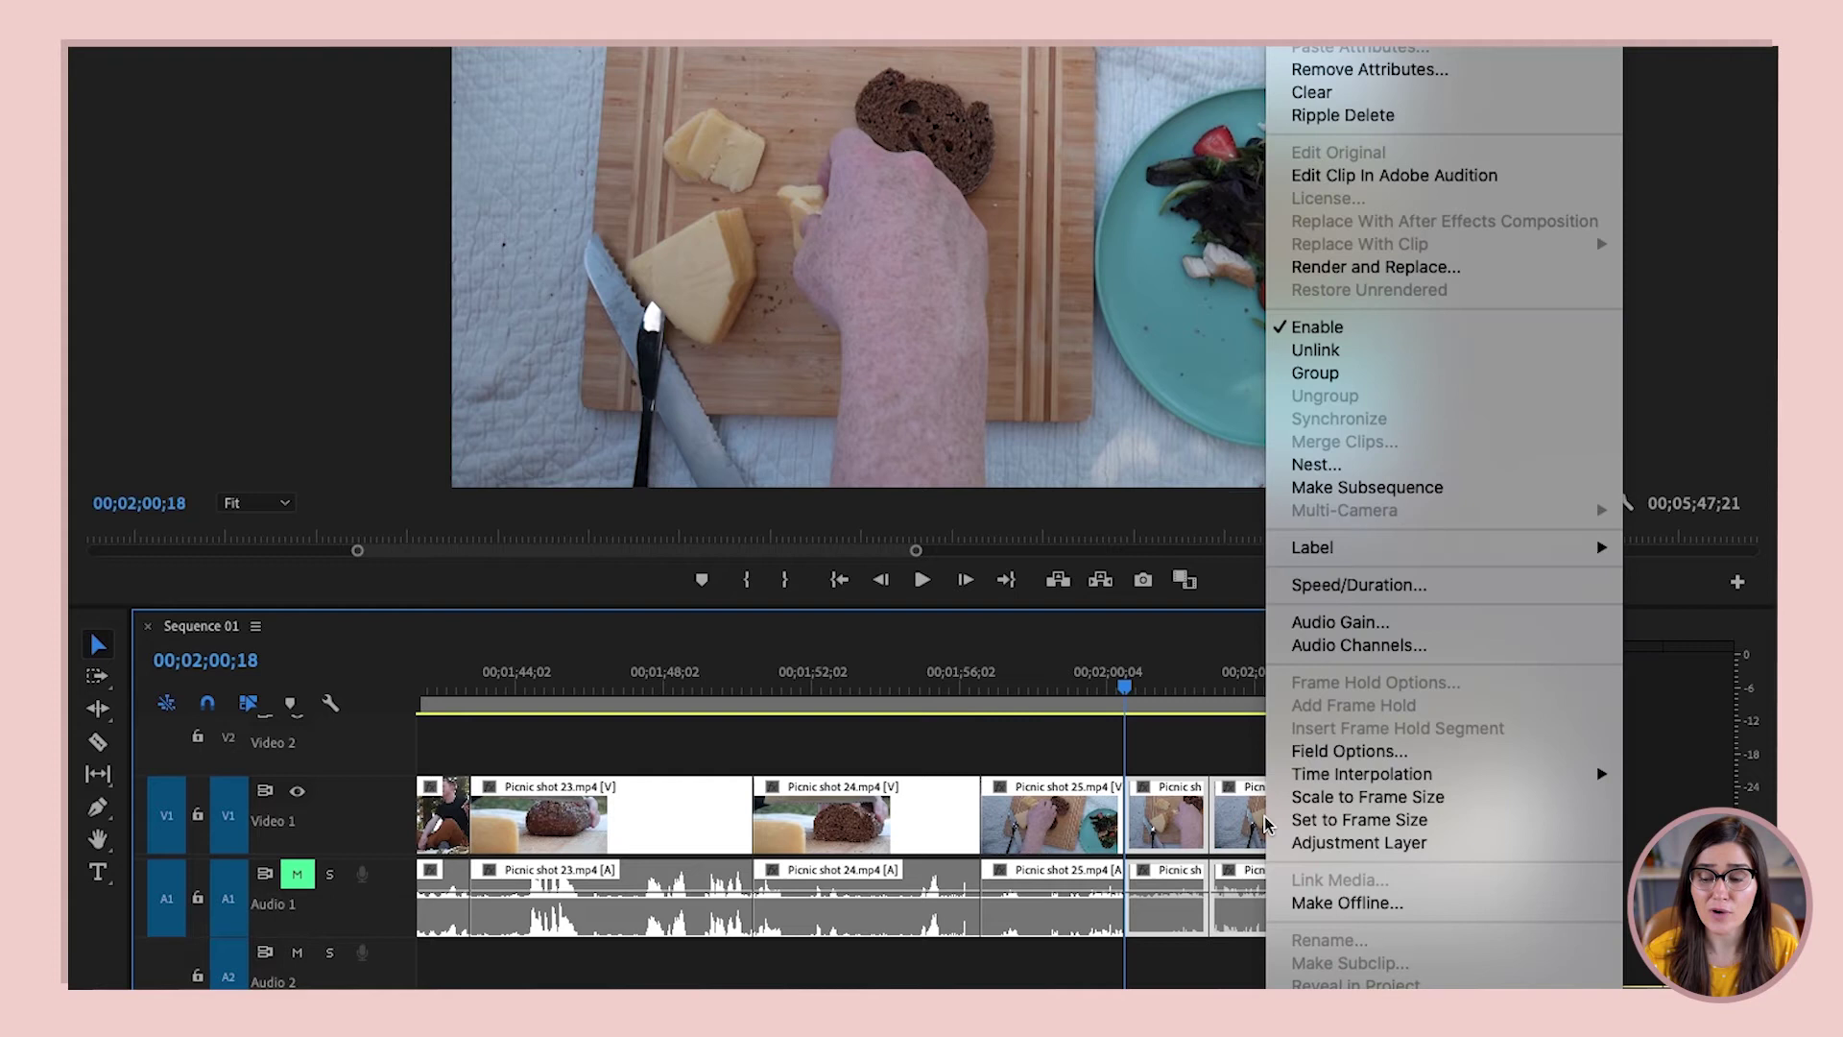
click(1324, 117)
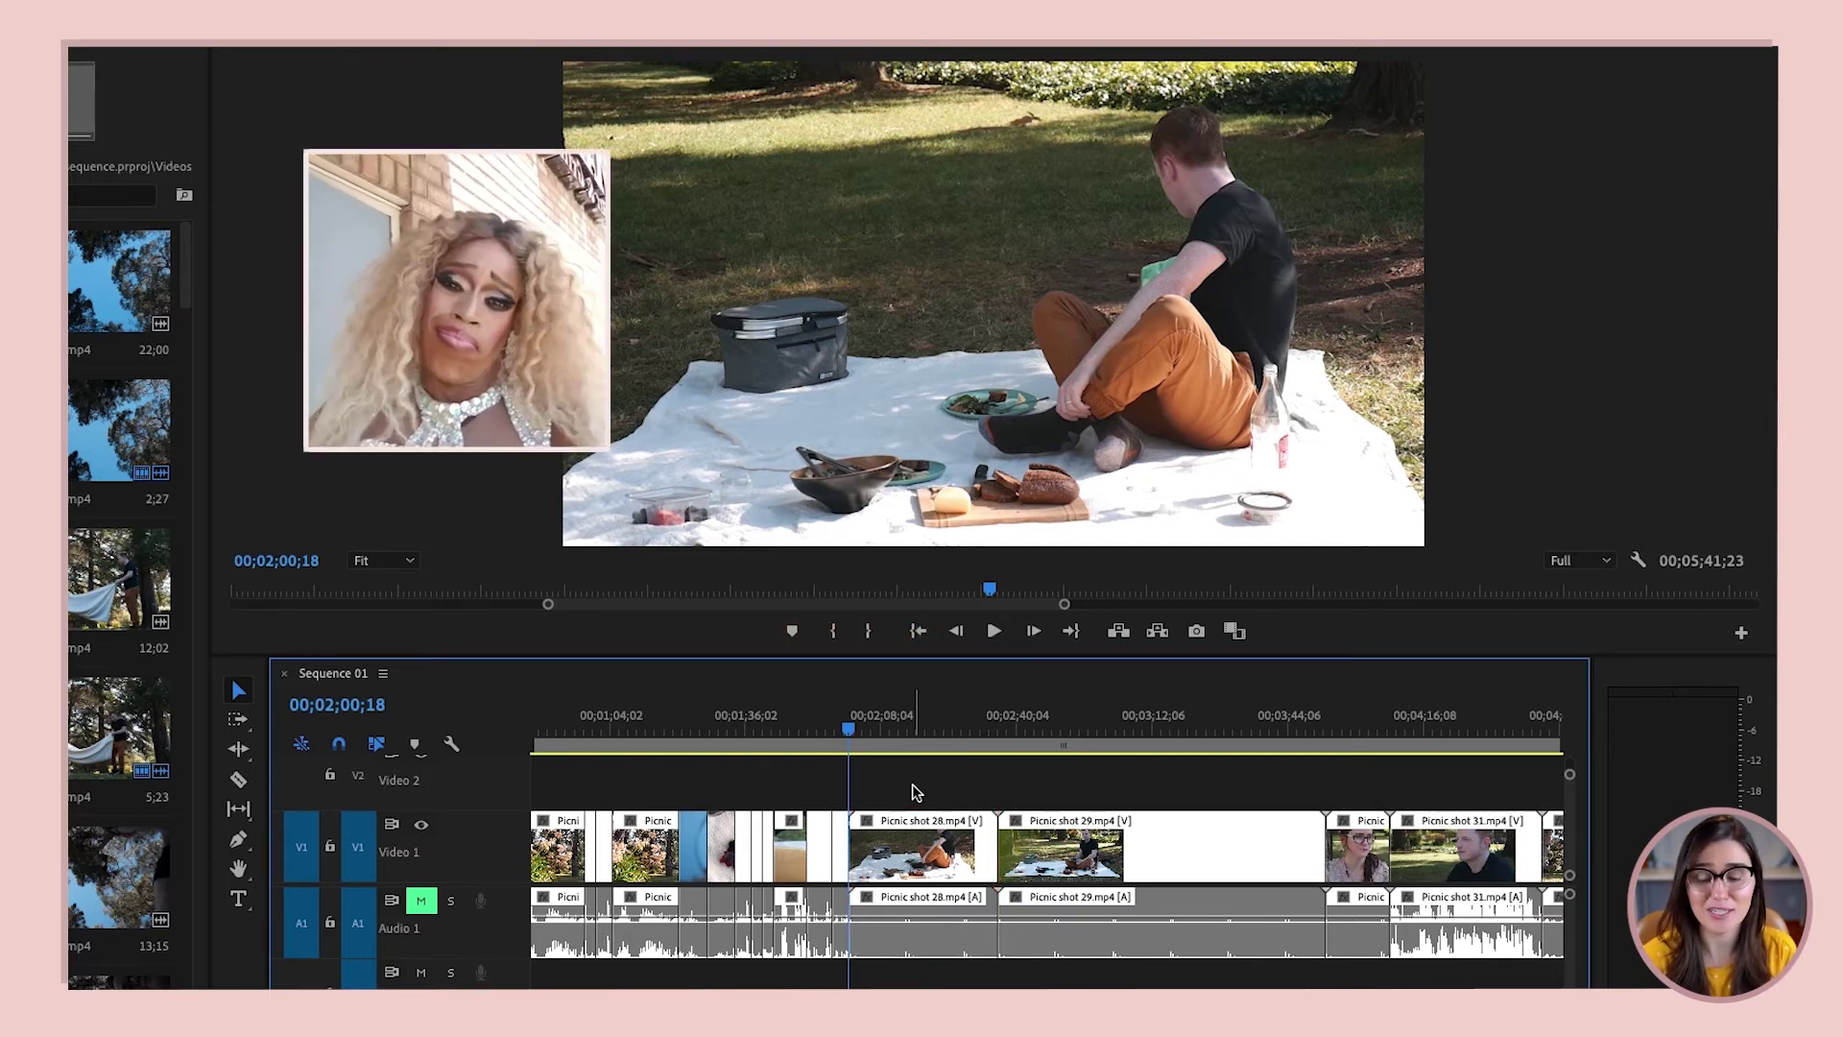
key(space)
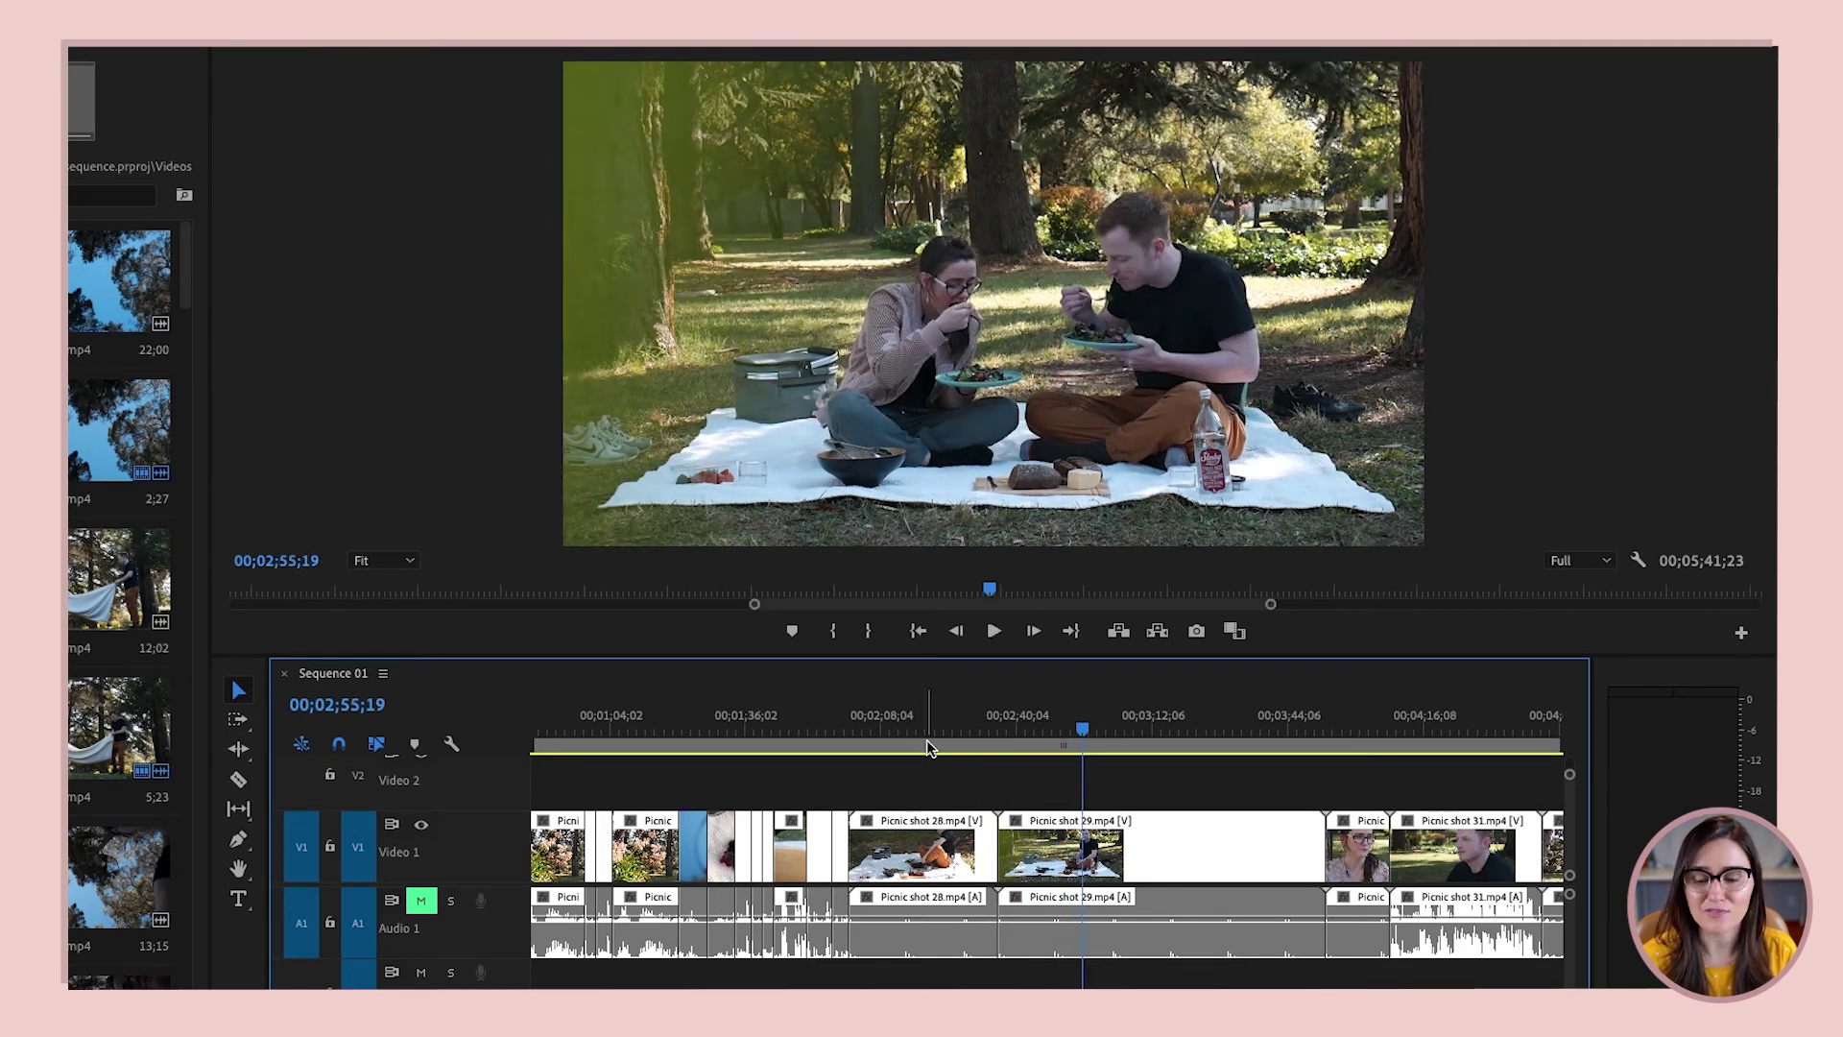
click(914, 742)
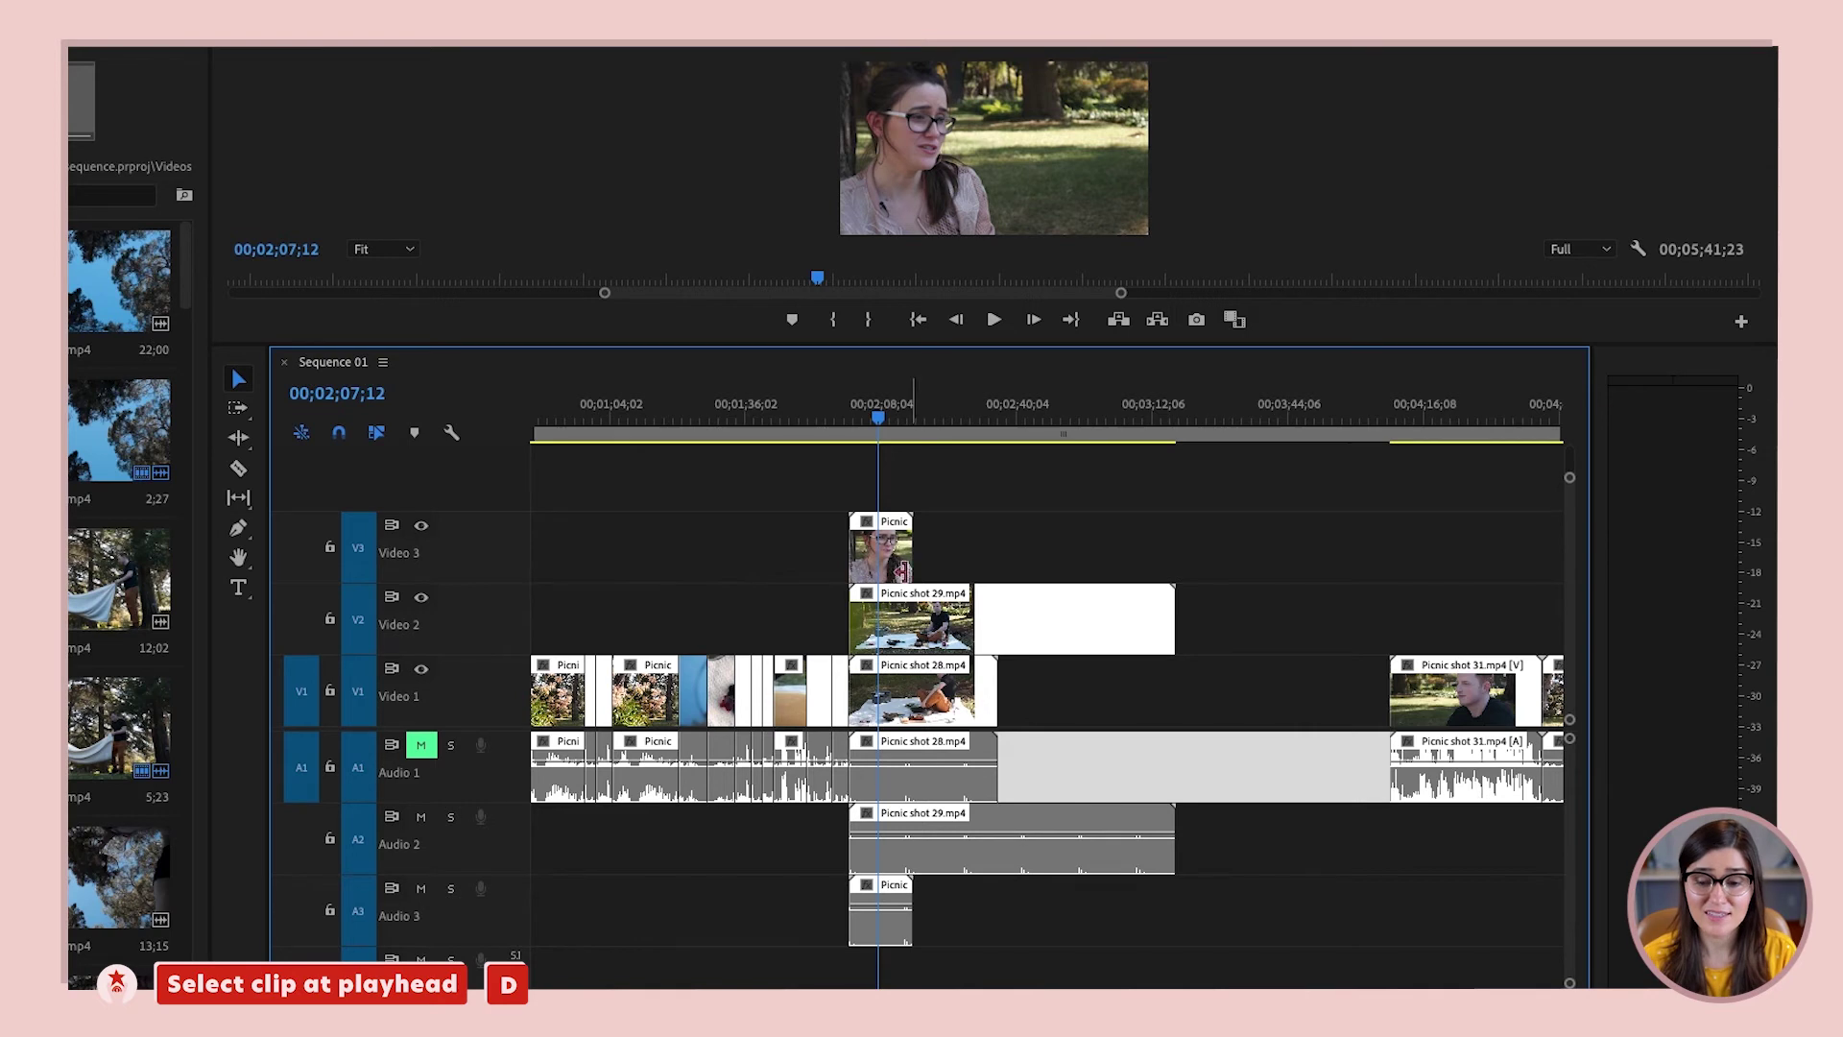
Select the stacked clips at the playhead across all video tracks
click(891, 568)
shift+click(906, 614)
shift+click(934, 695)
shift+click(932, 789)
shift+click(921, 838)
shift+click(891, 900)
drag(1220, 951, 889, 501)
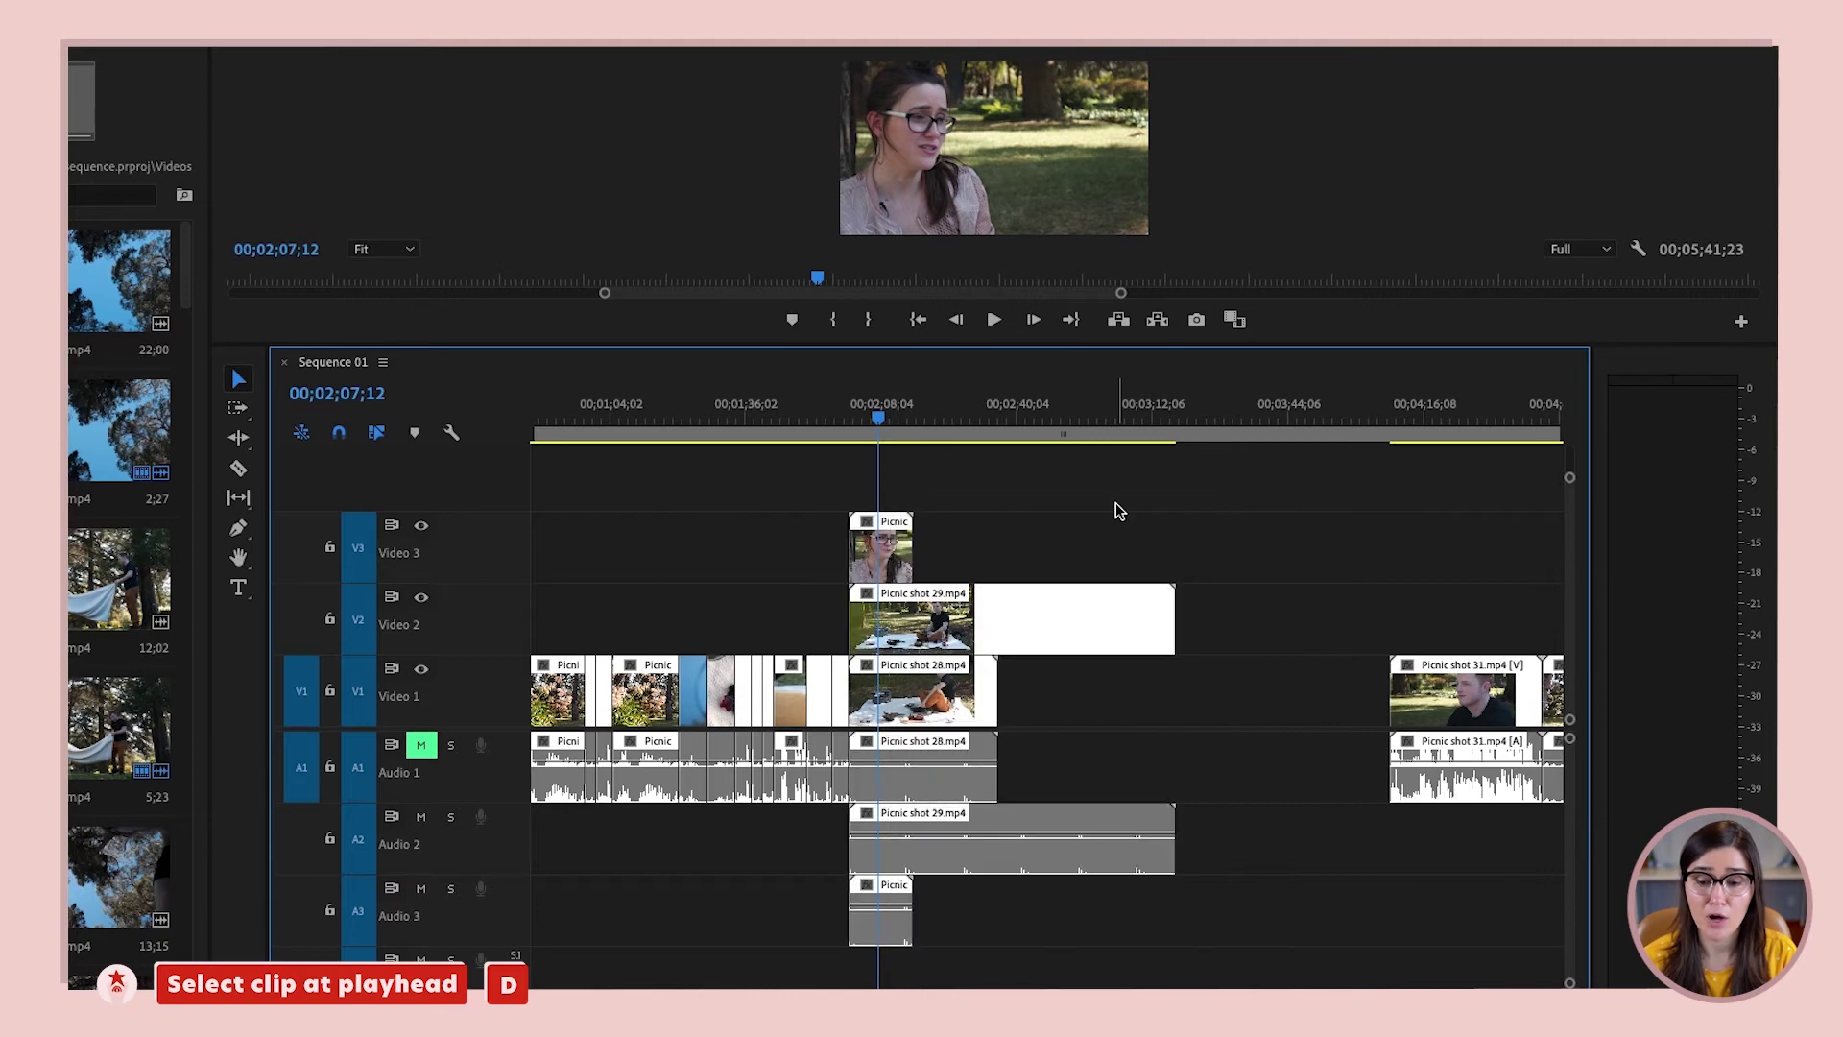
Select Picnic shot 28 with D, delete it and close the leftover gap
key(d)
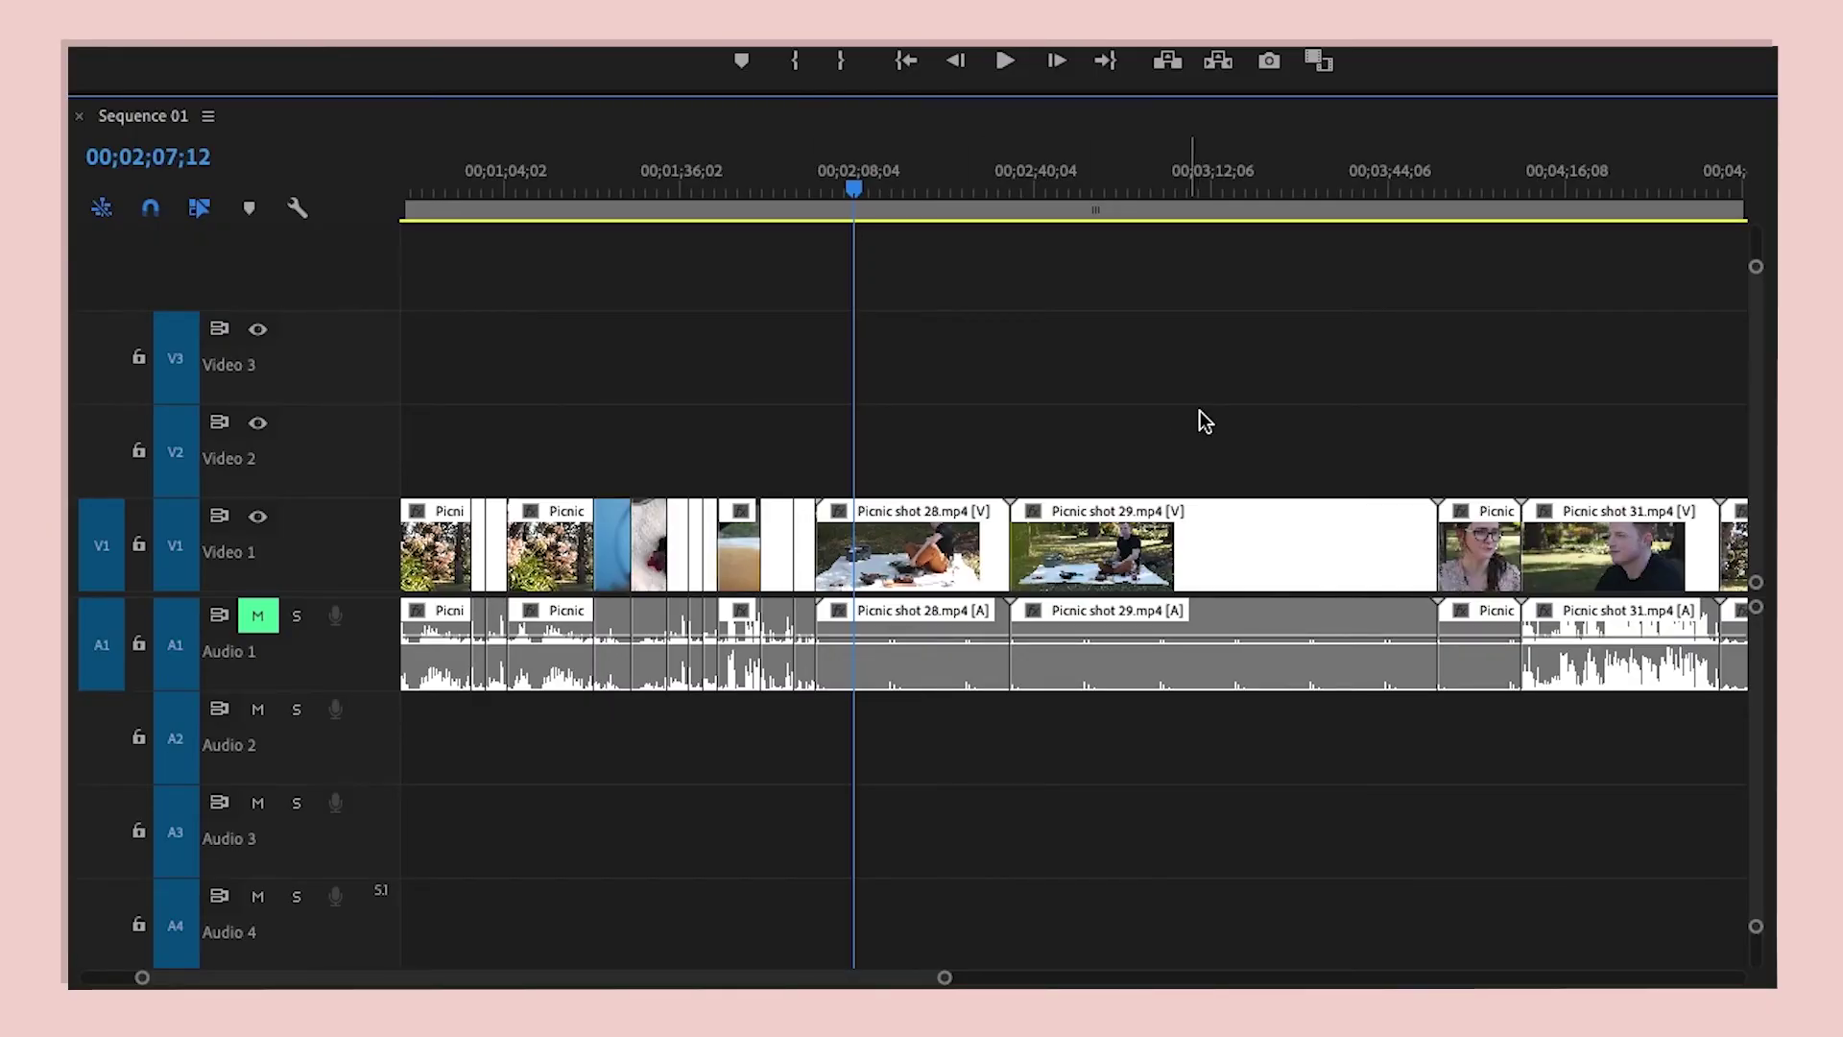
key(d)
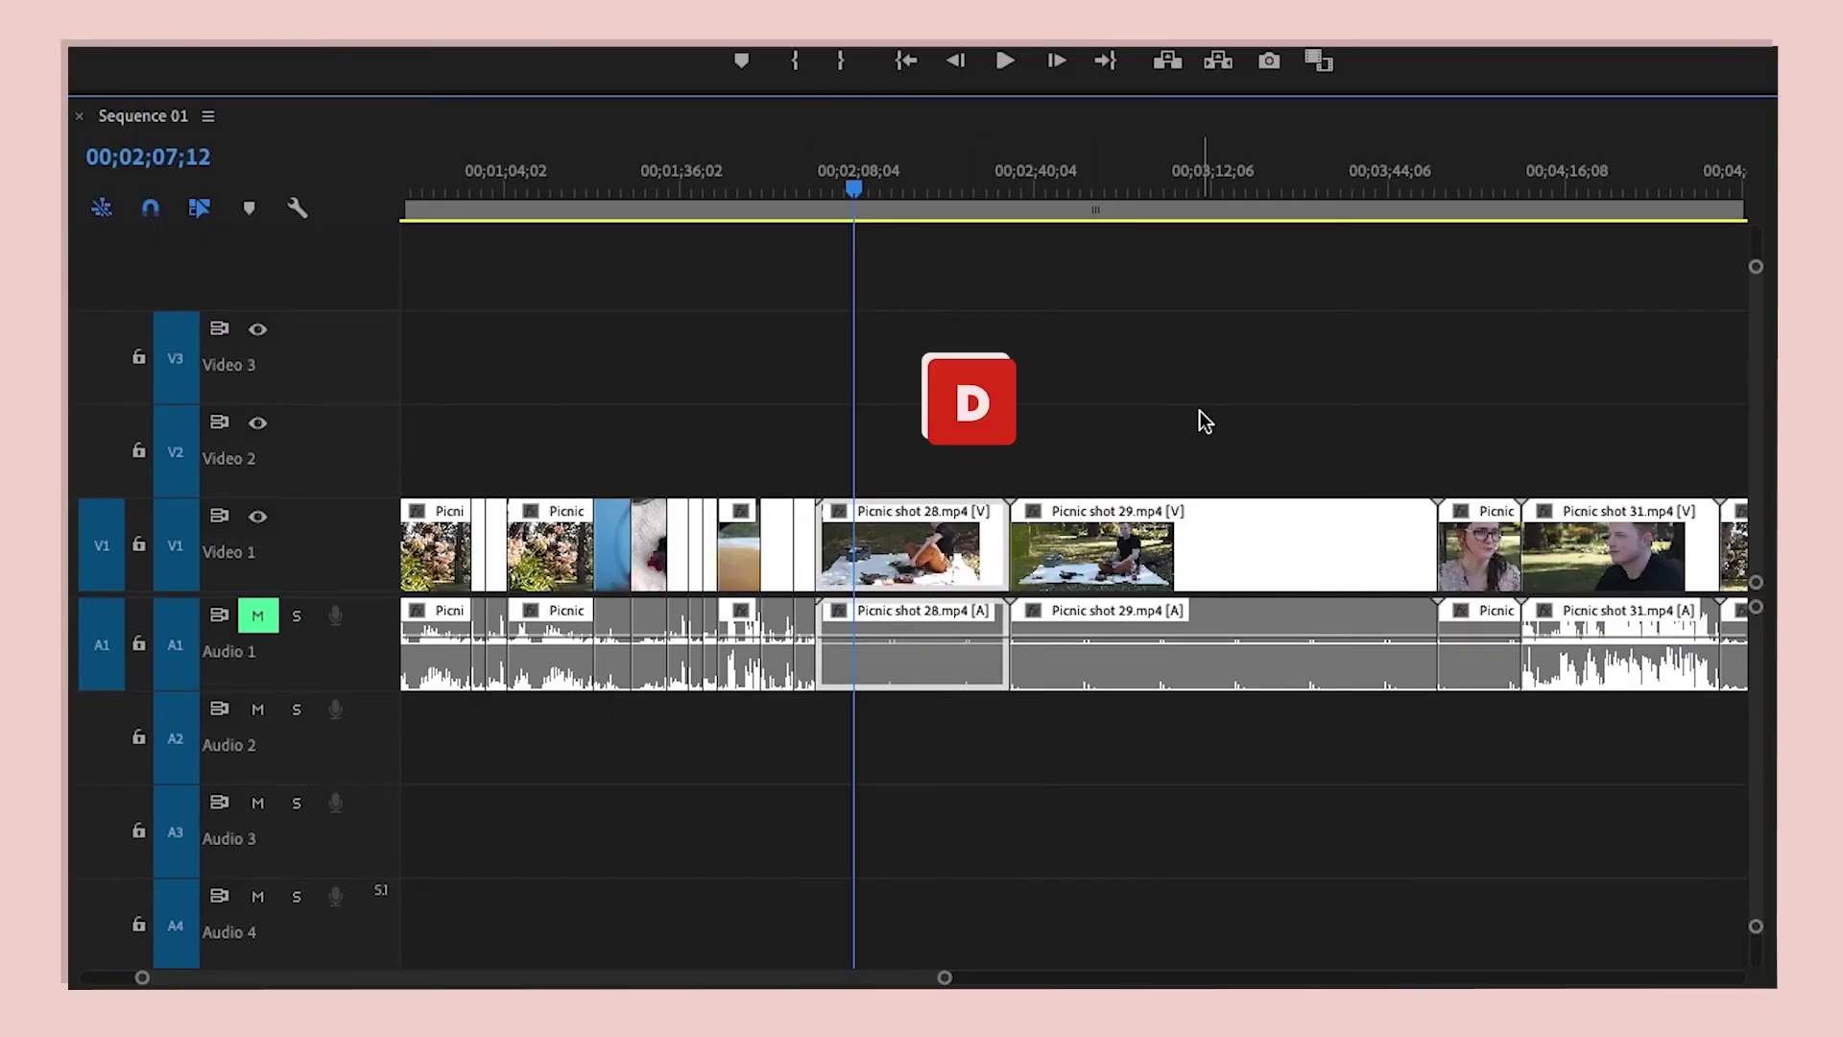
key(x)
key(apostrophe)
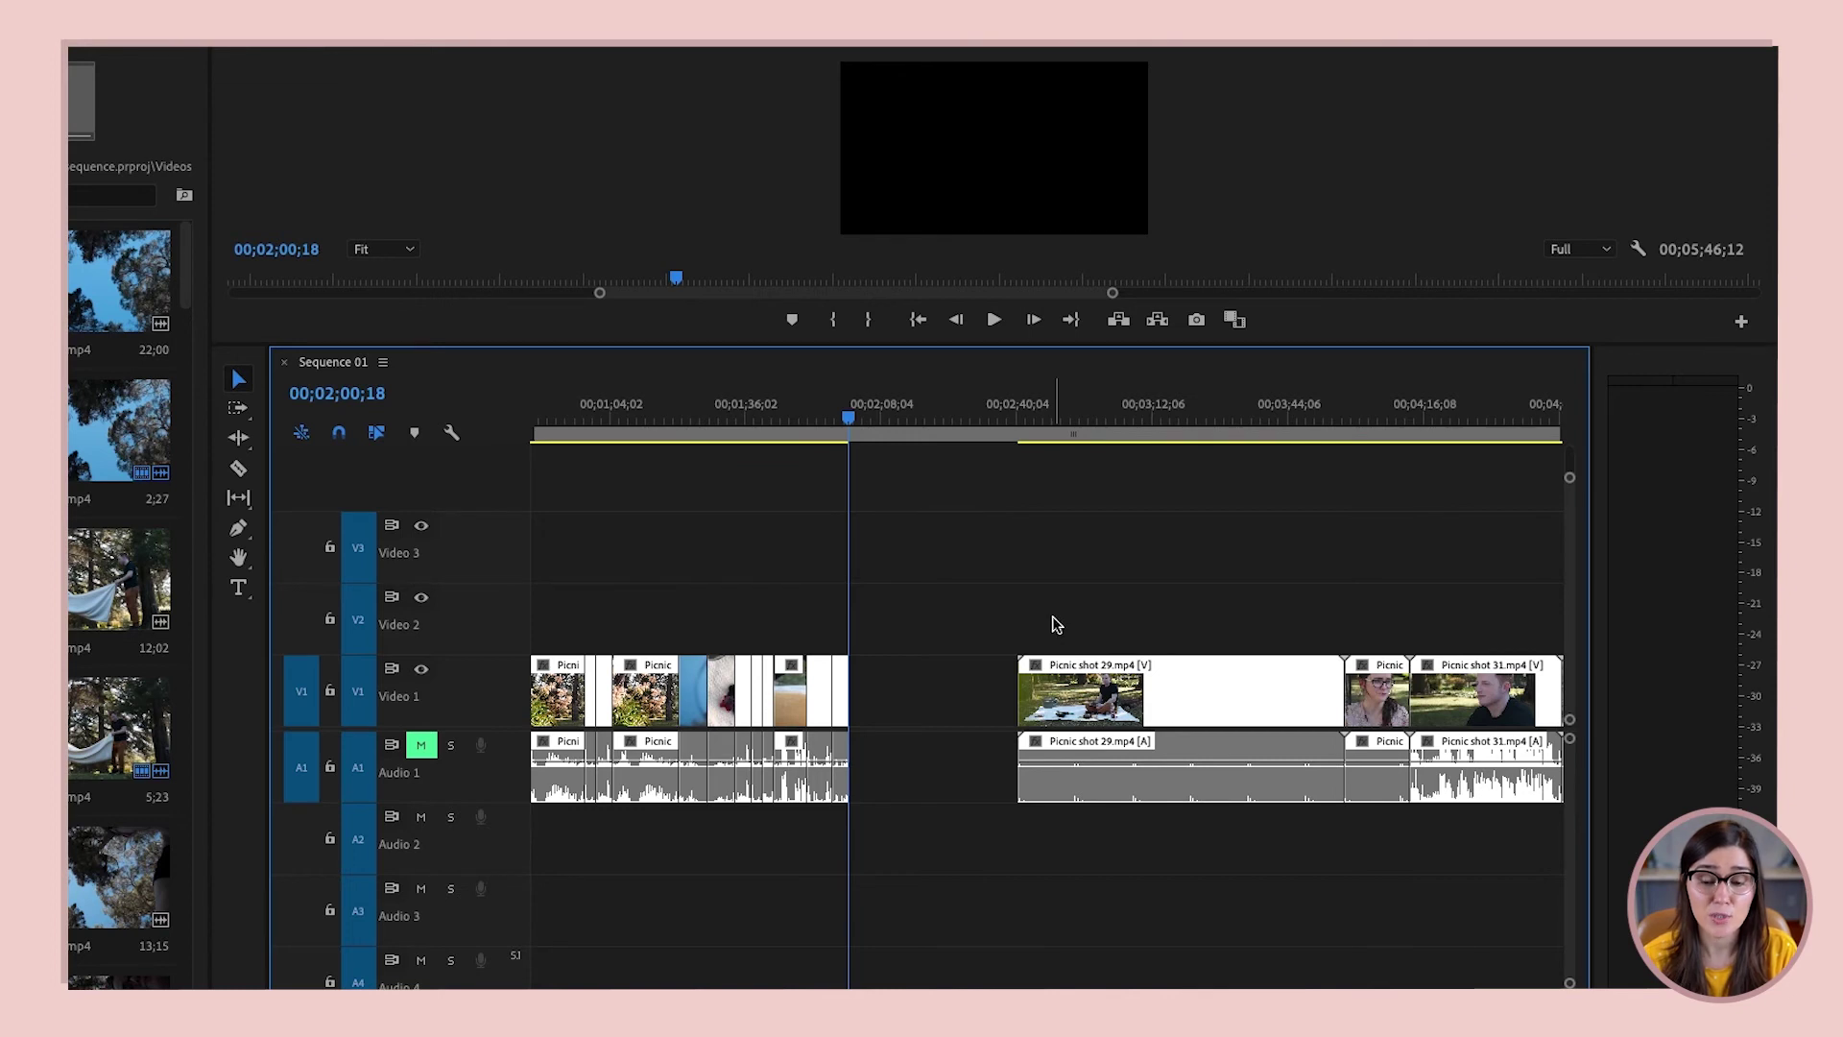
key(Delete)
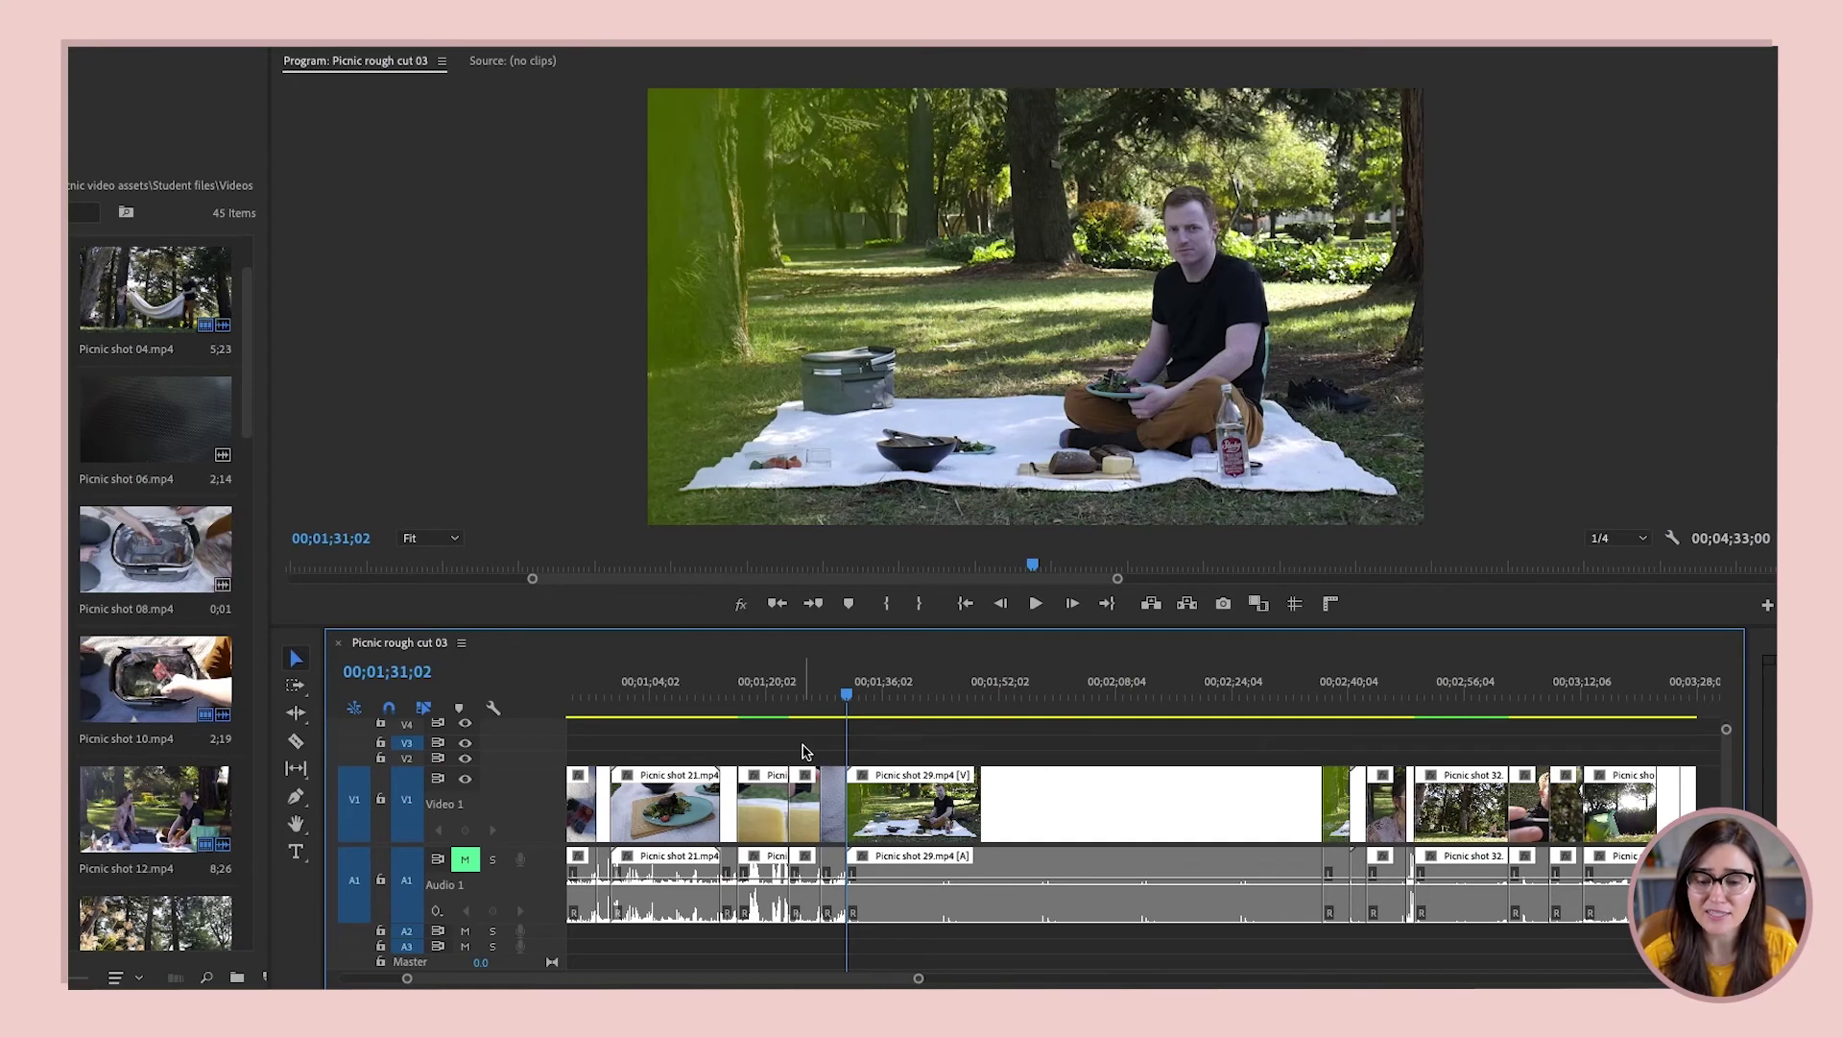
Stop at the new in point and ripple-trim Picnic shot 29's start with Q
key(l)
key(l)
key(l)
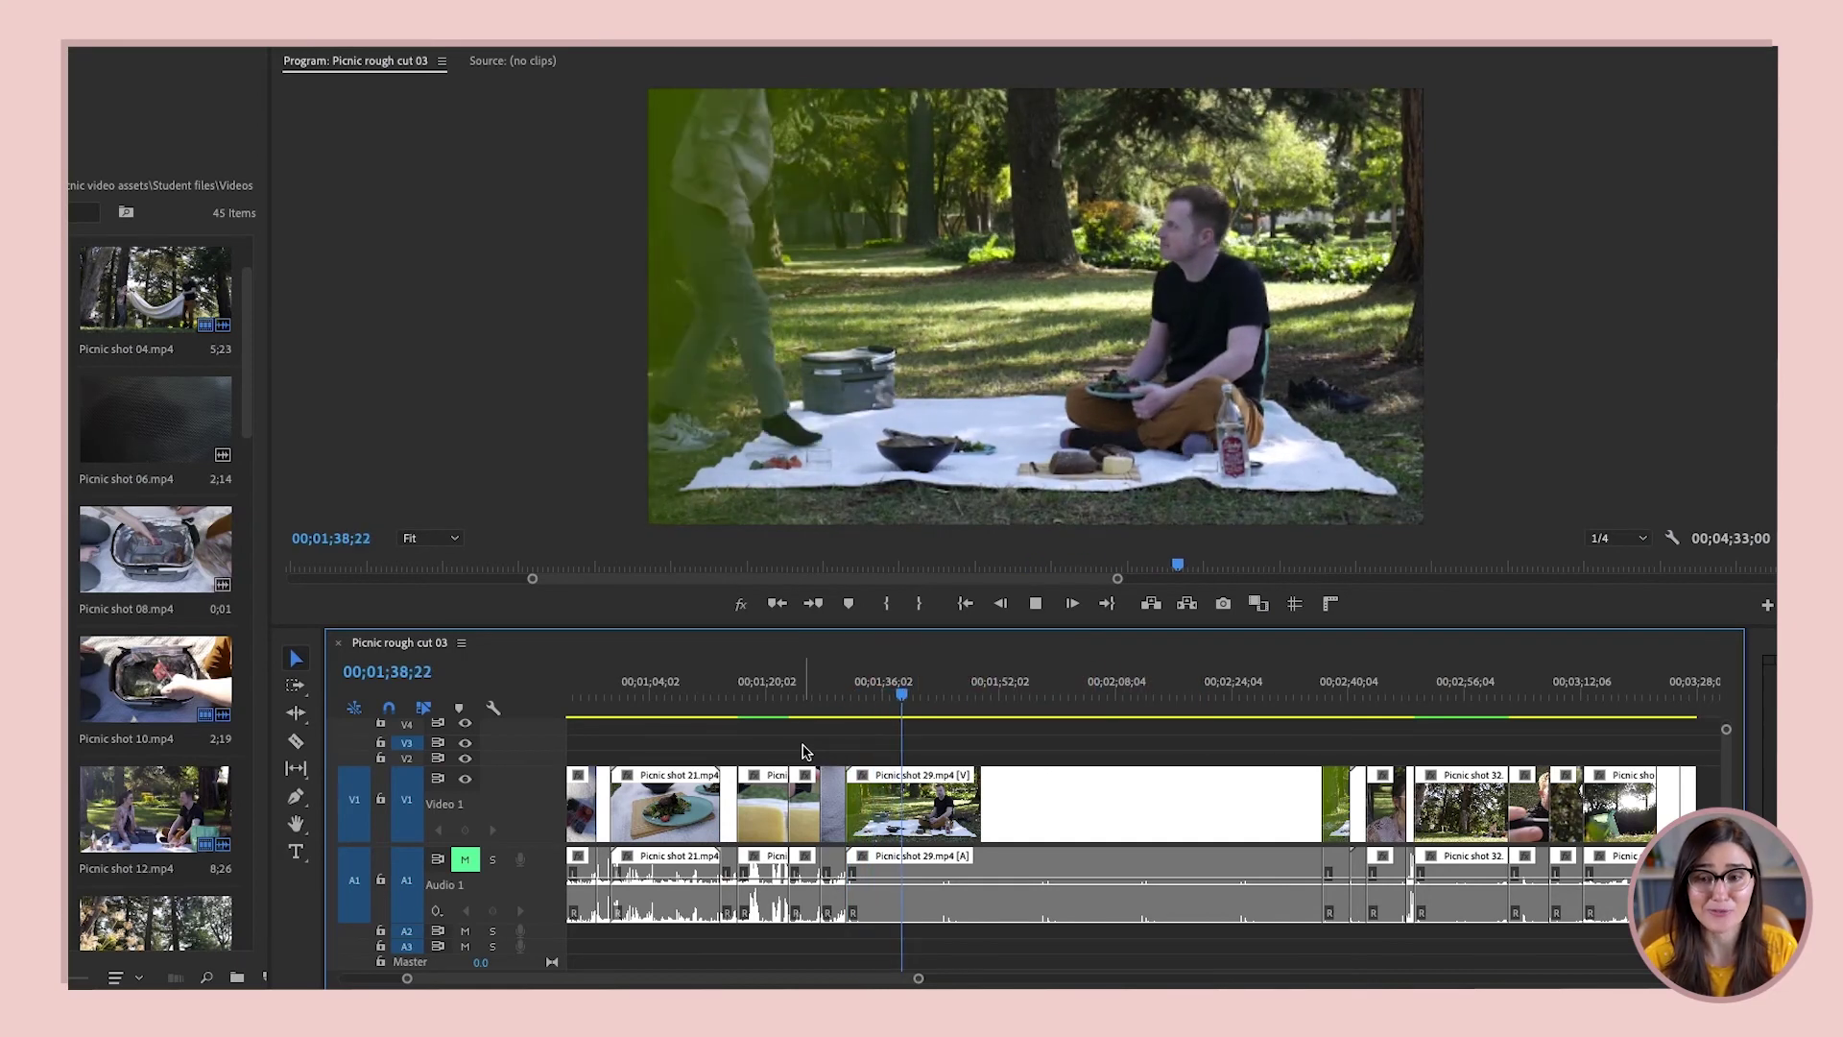
key(space)
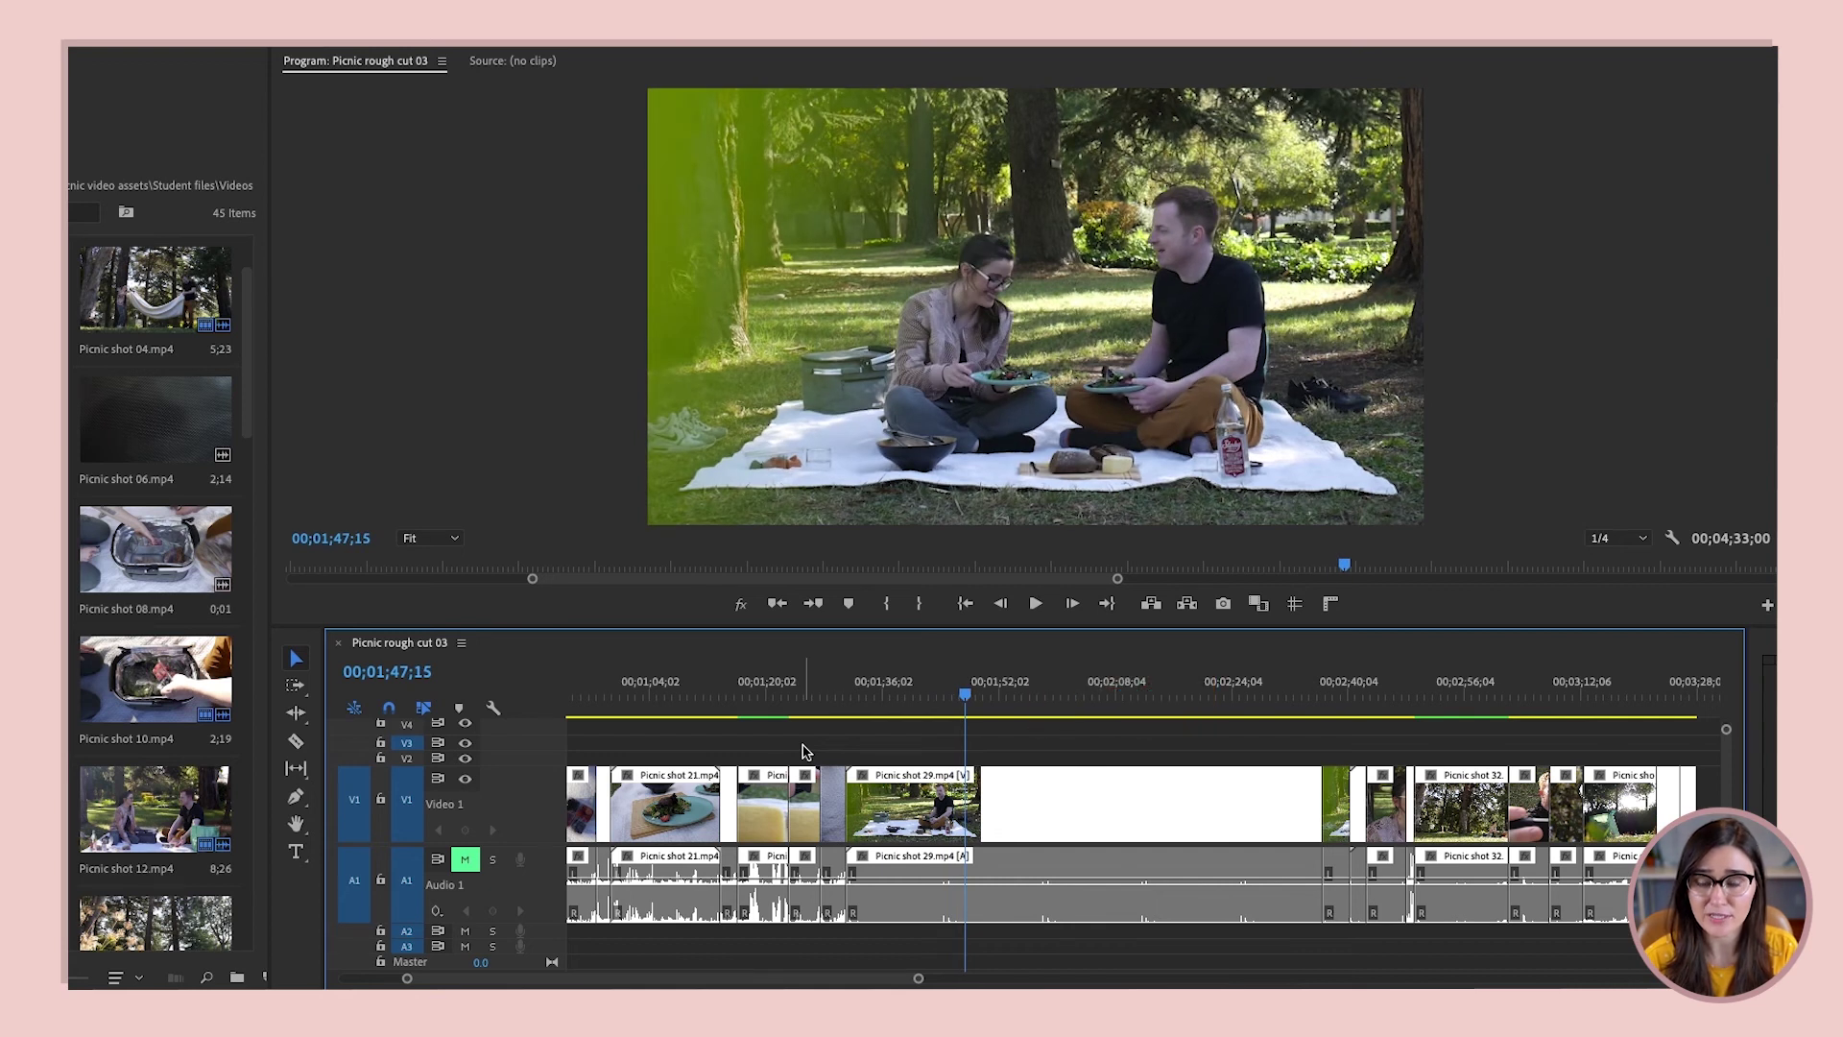
key(q)
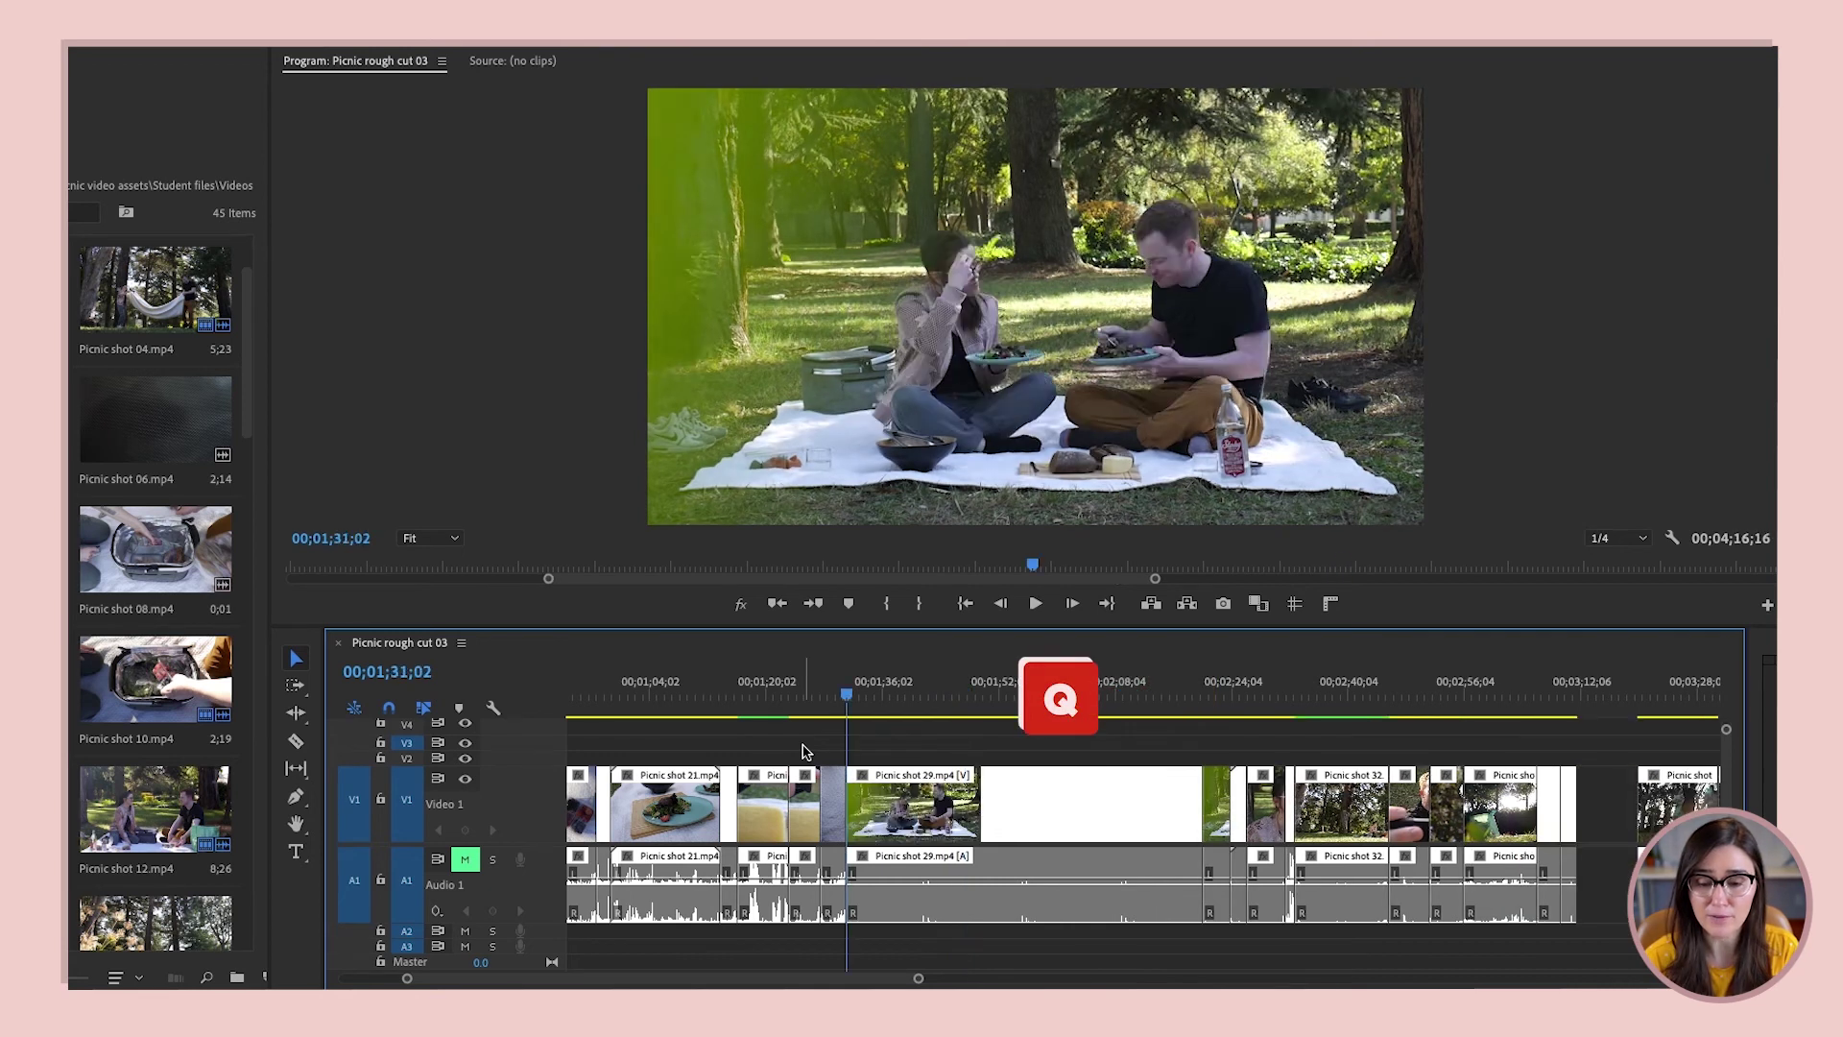
key(f)
key(f)
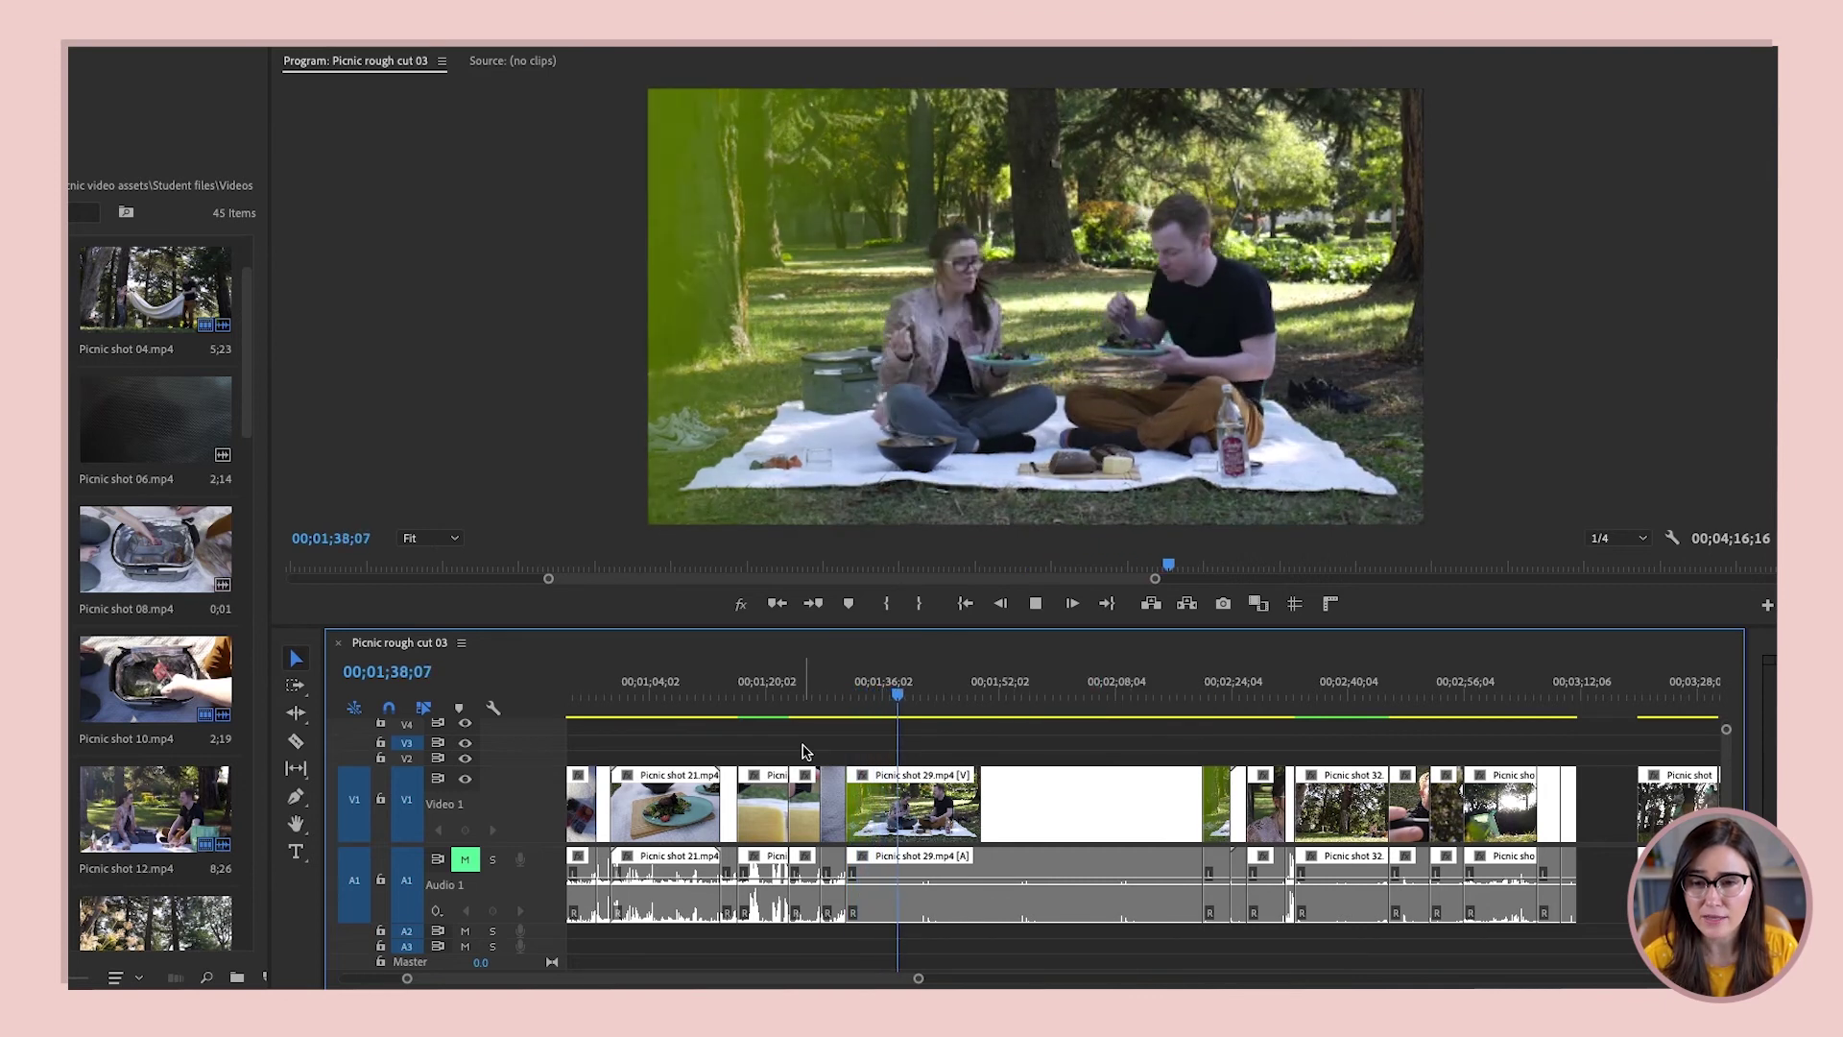
Park the playhead at 01;43;28 and ripple-trim Picnic shot 29's end with W
key(f)
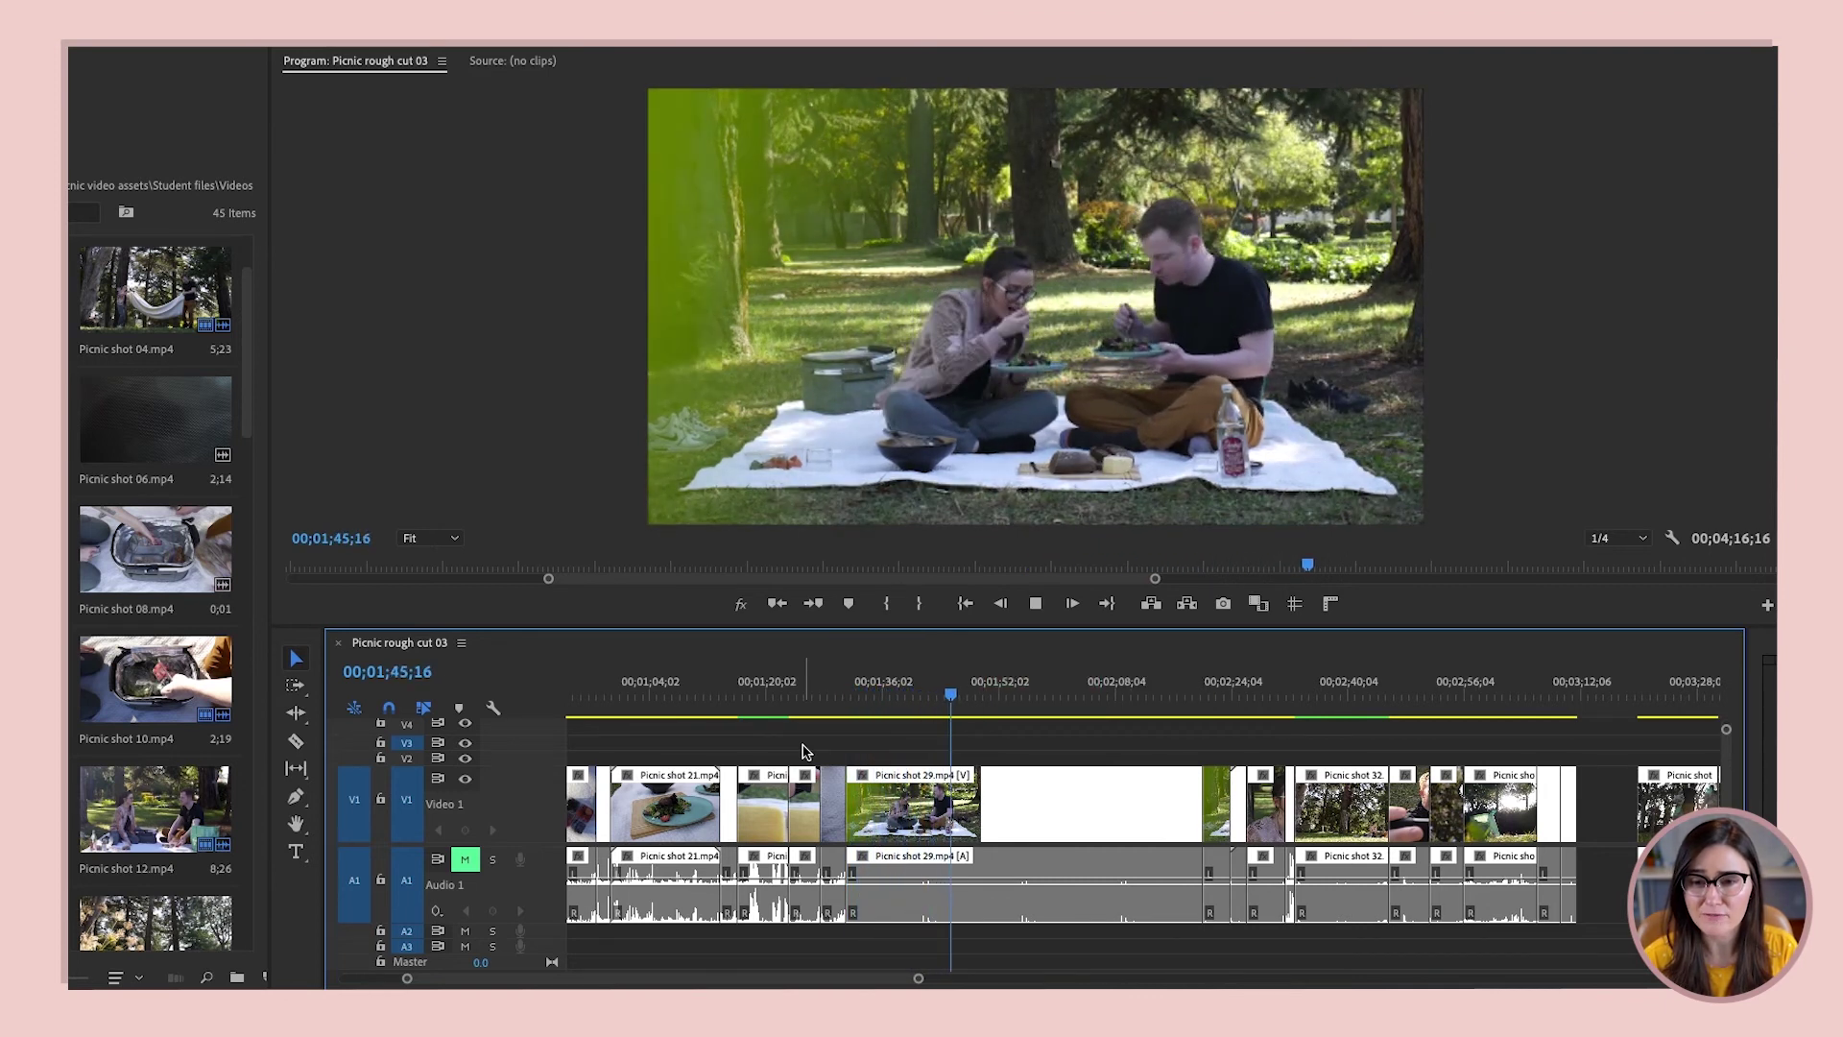
key(space)
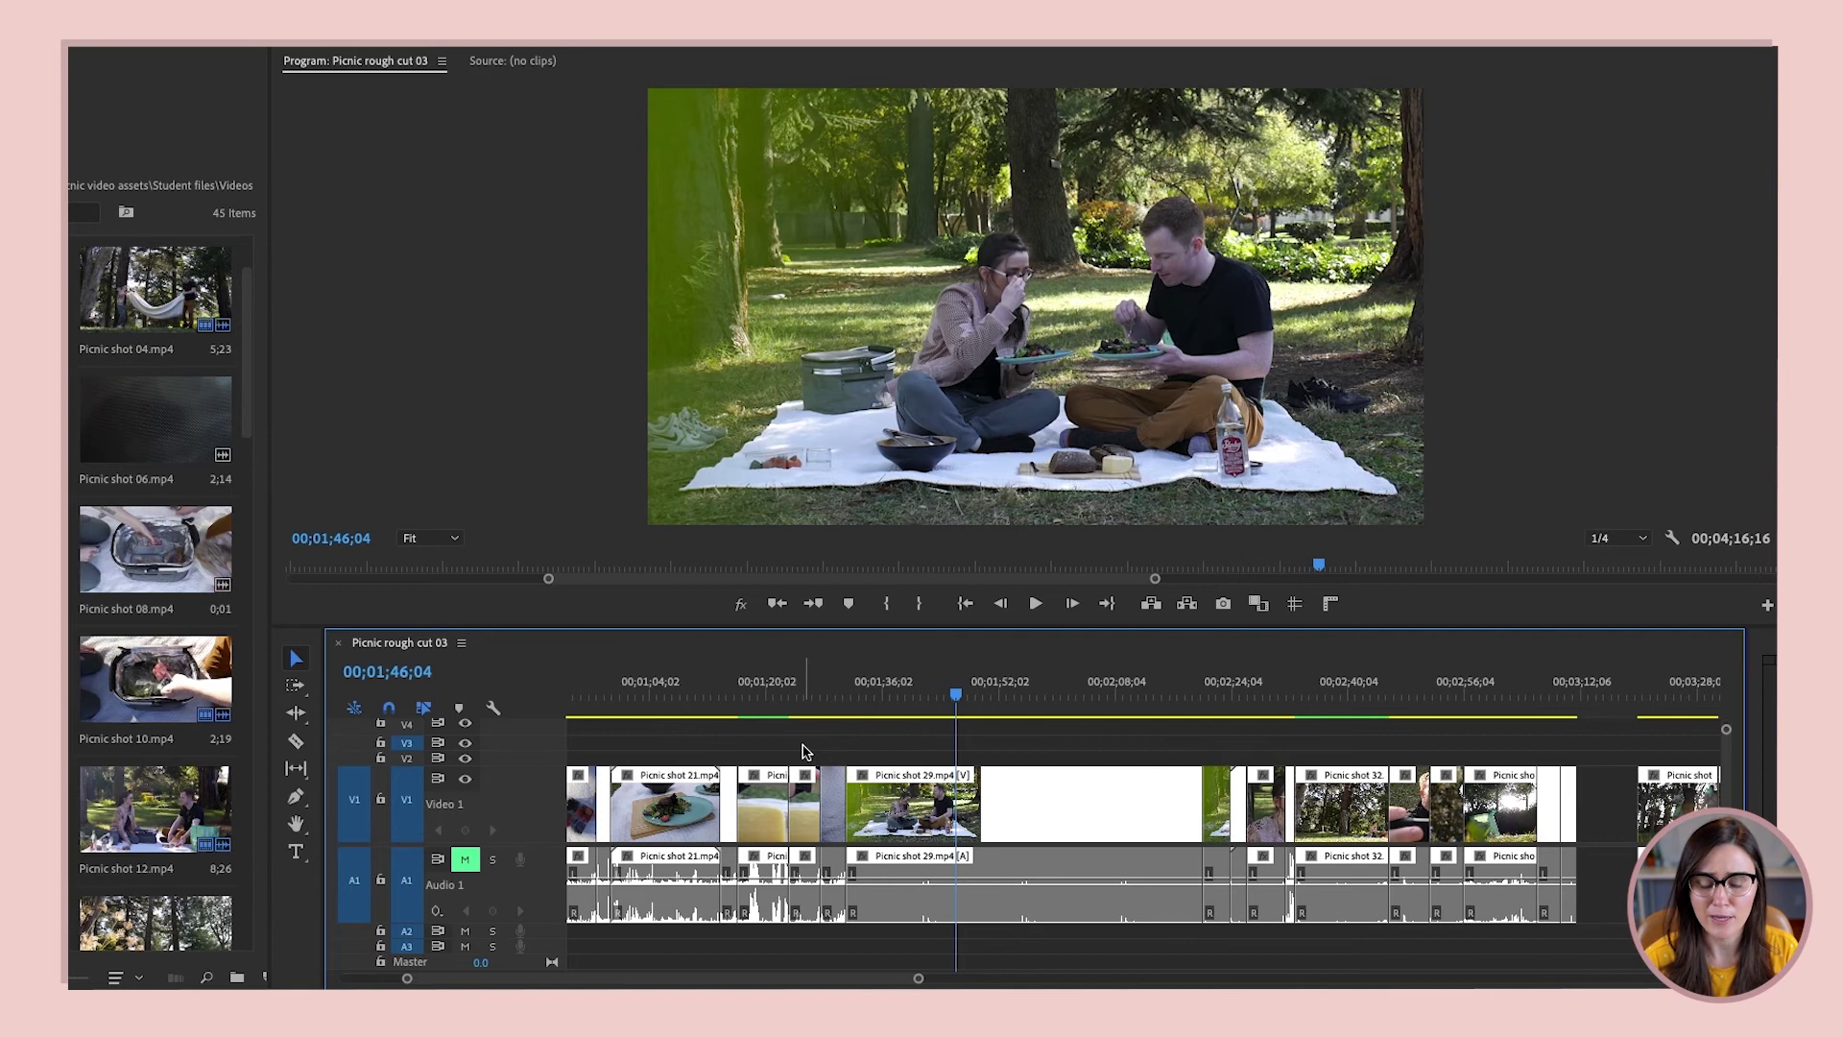
key(s)
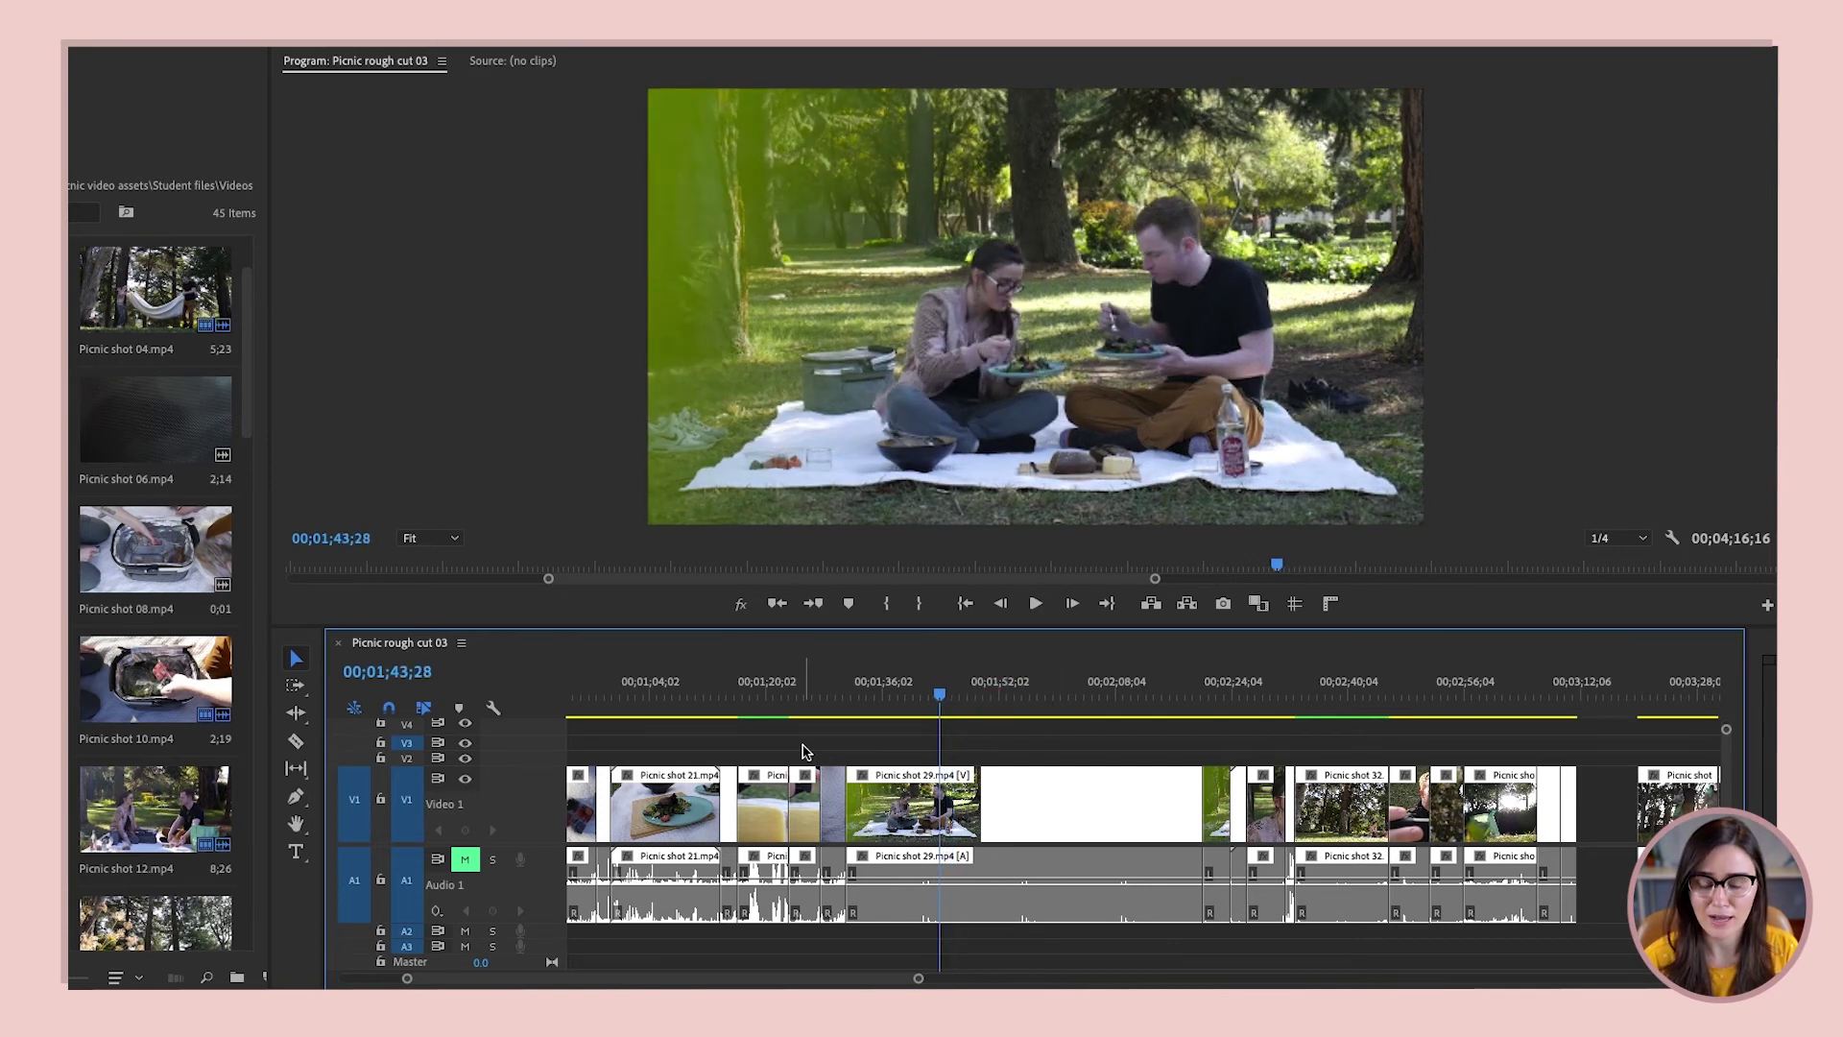
key(w)
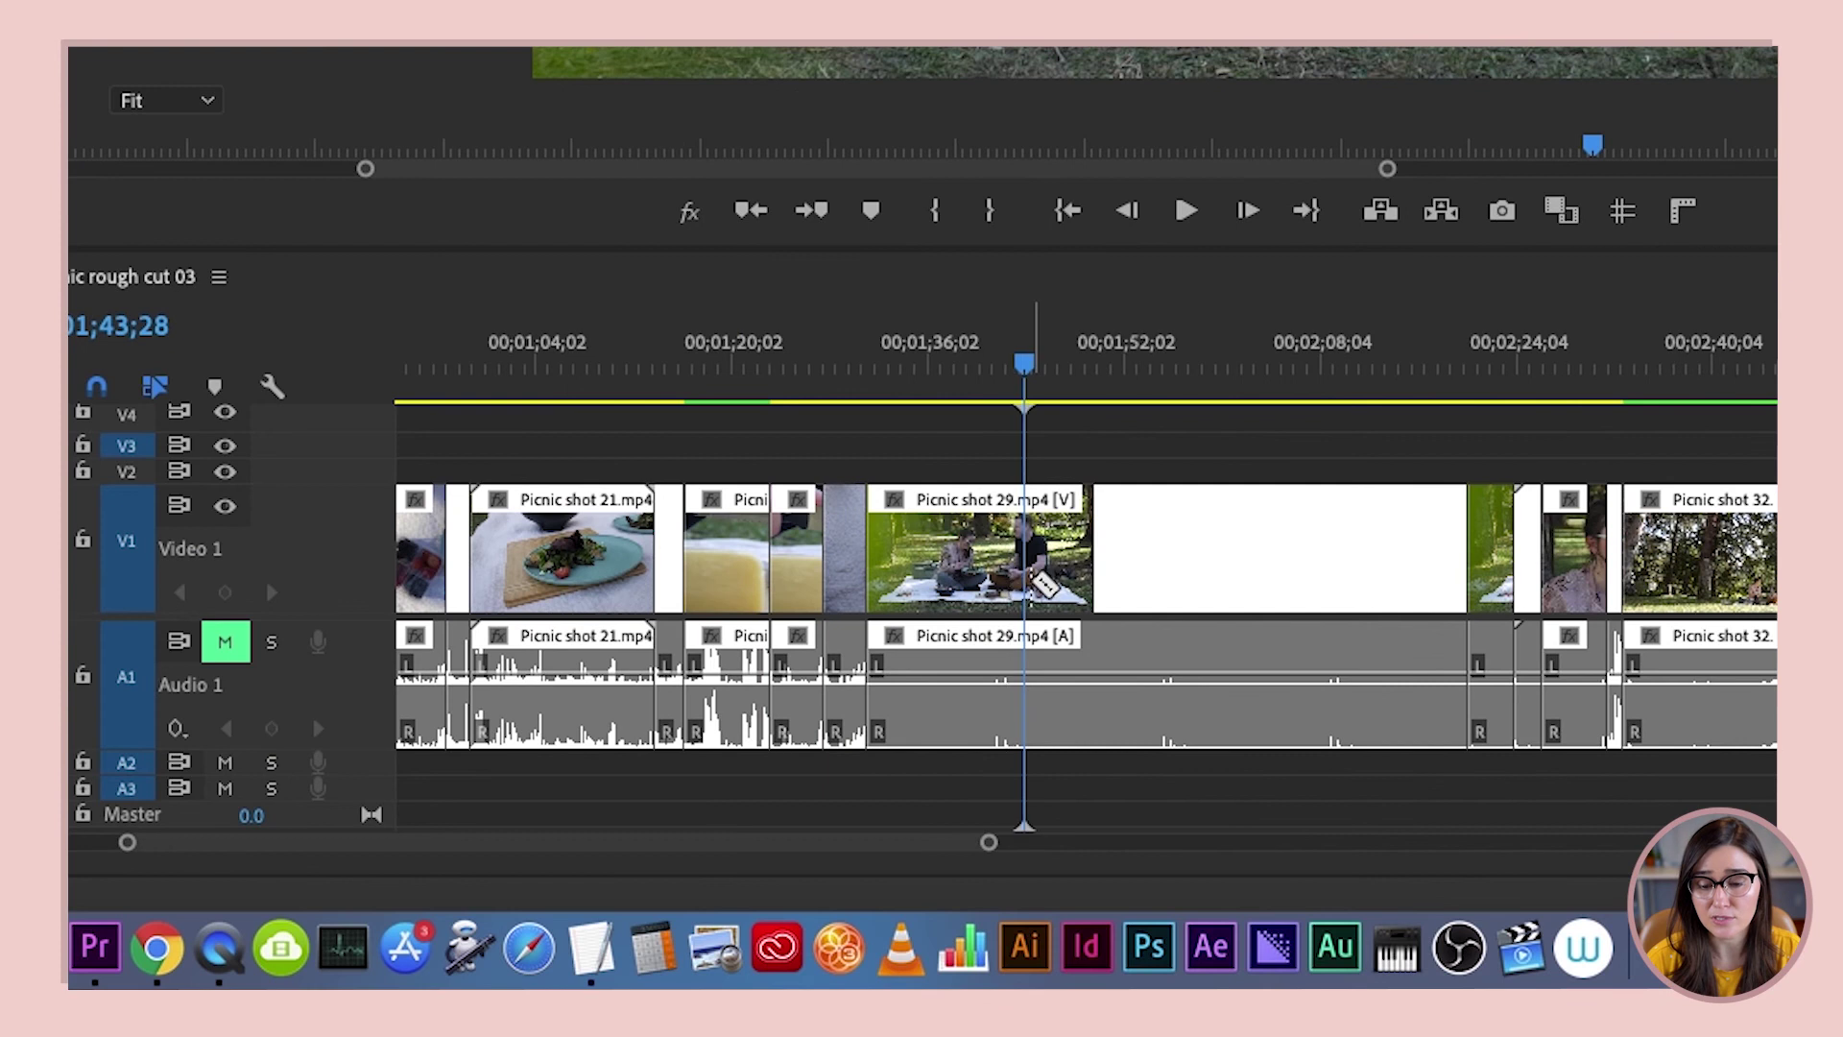
Razor Picnic shot 29 at the playhead, then Shift-cut the Exposure scenarios clips on all tracks
click(1025, 577)
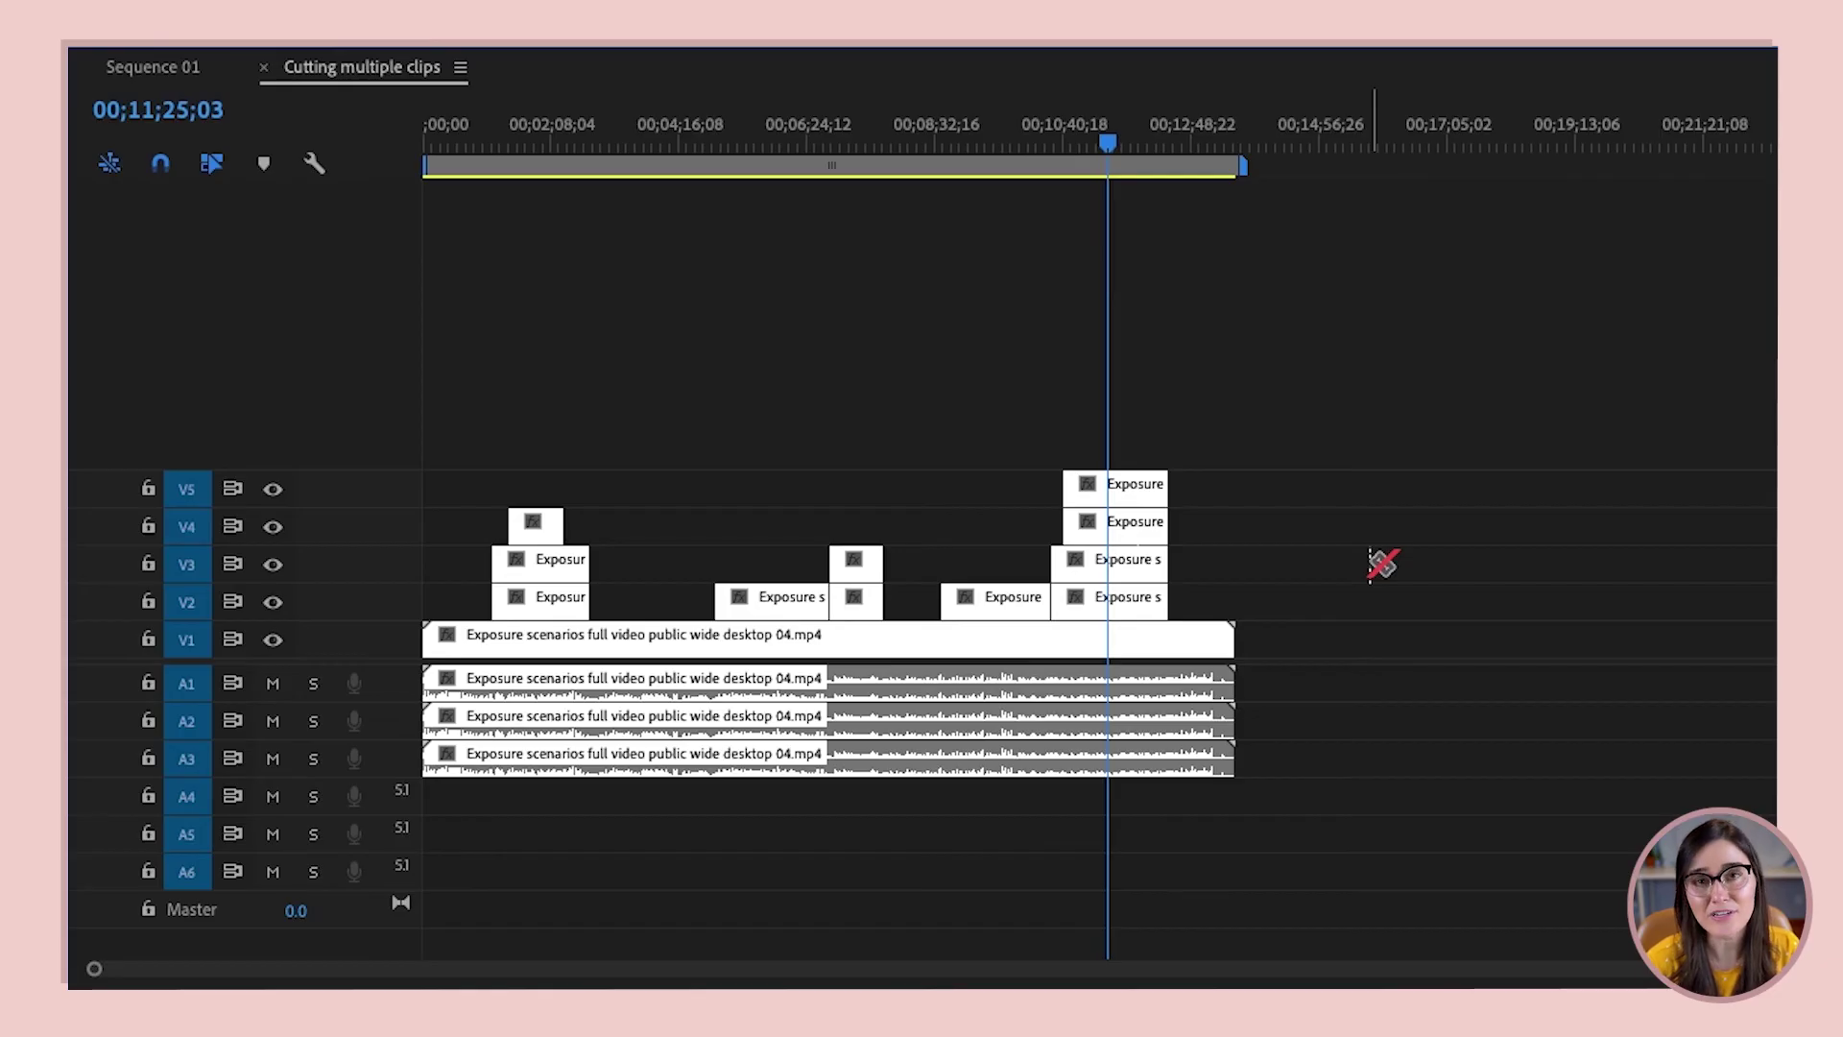
key(shift)
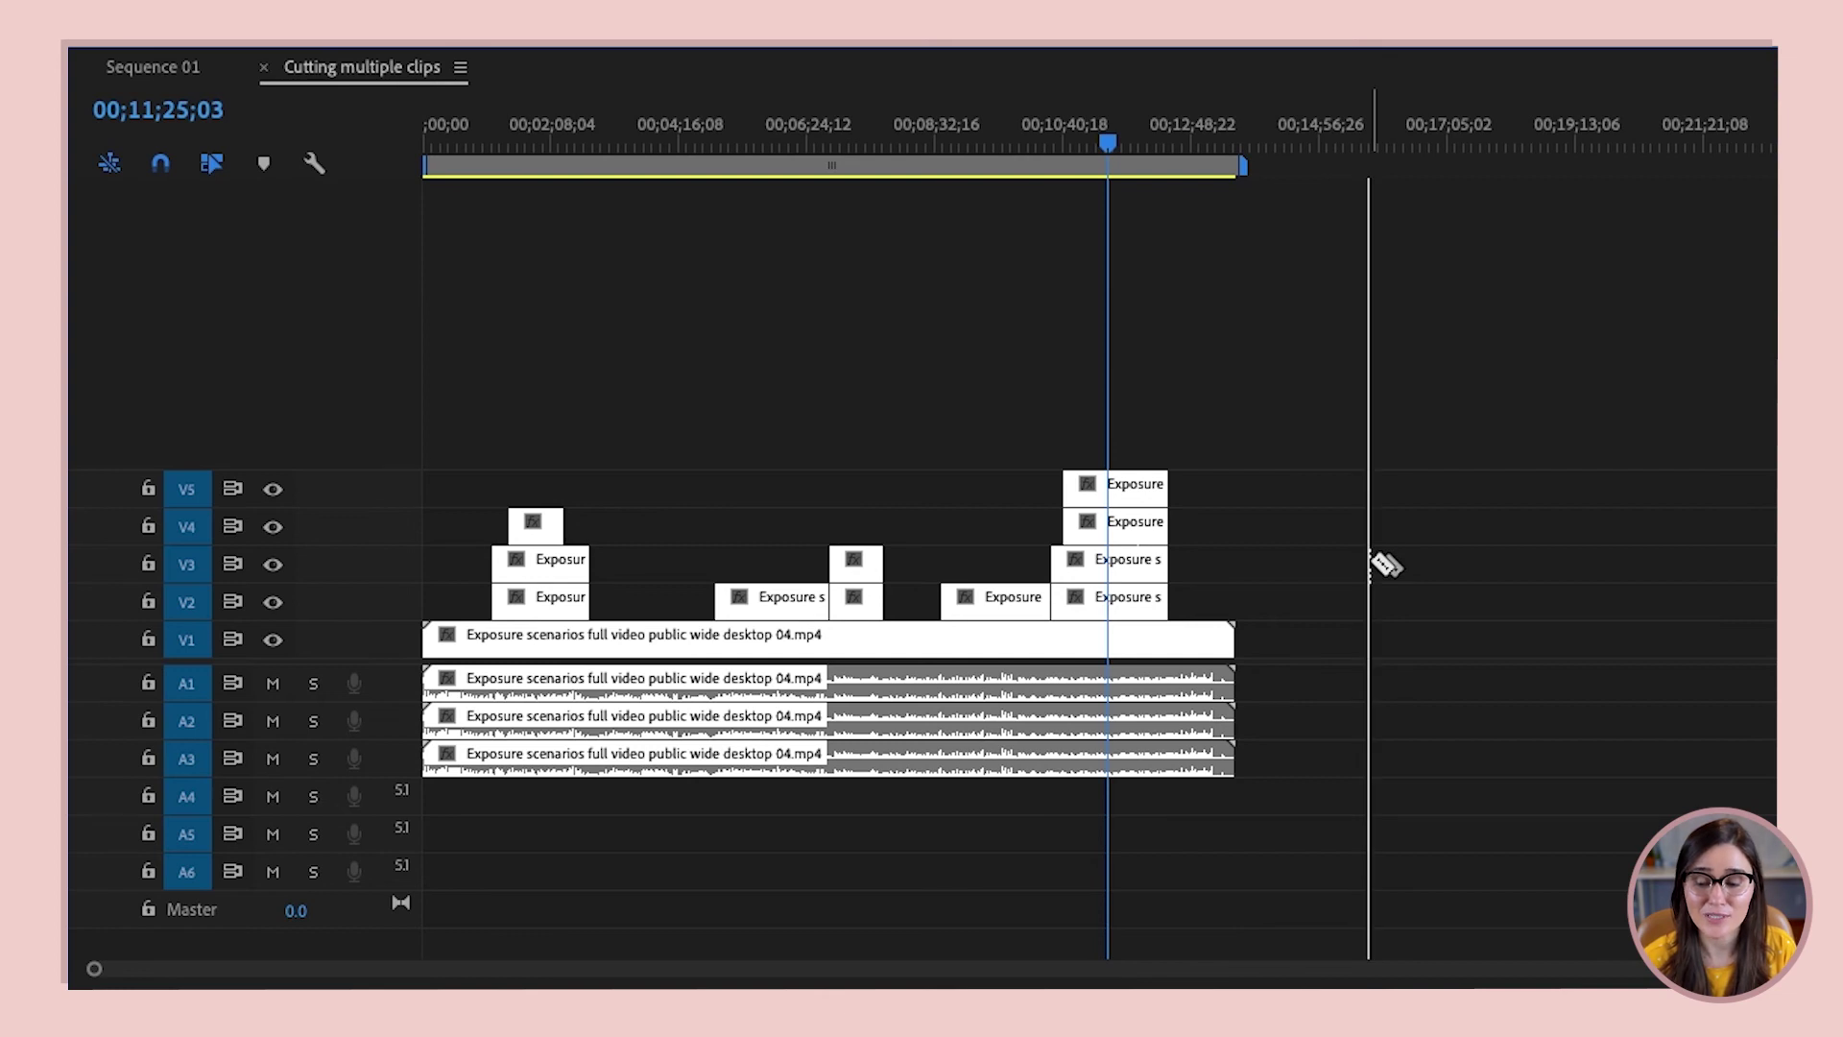
click(1382, 563)
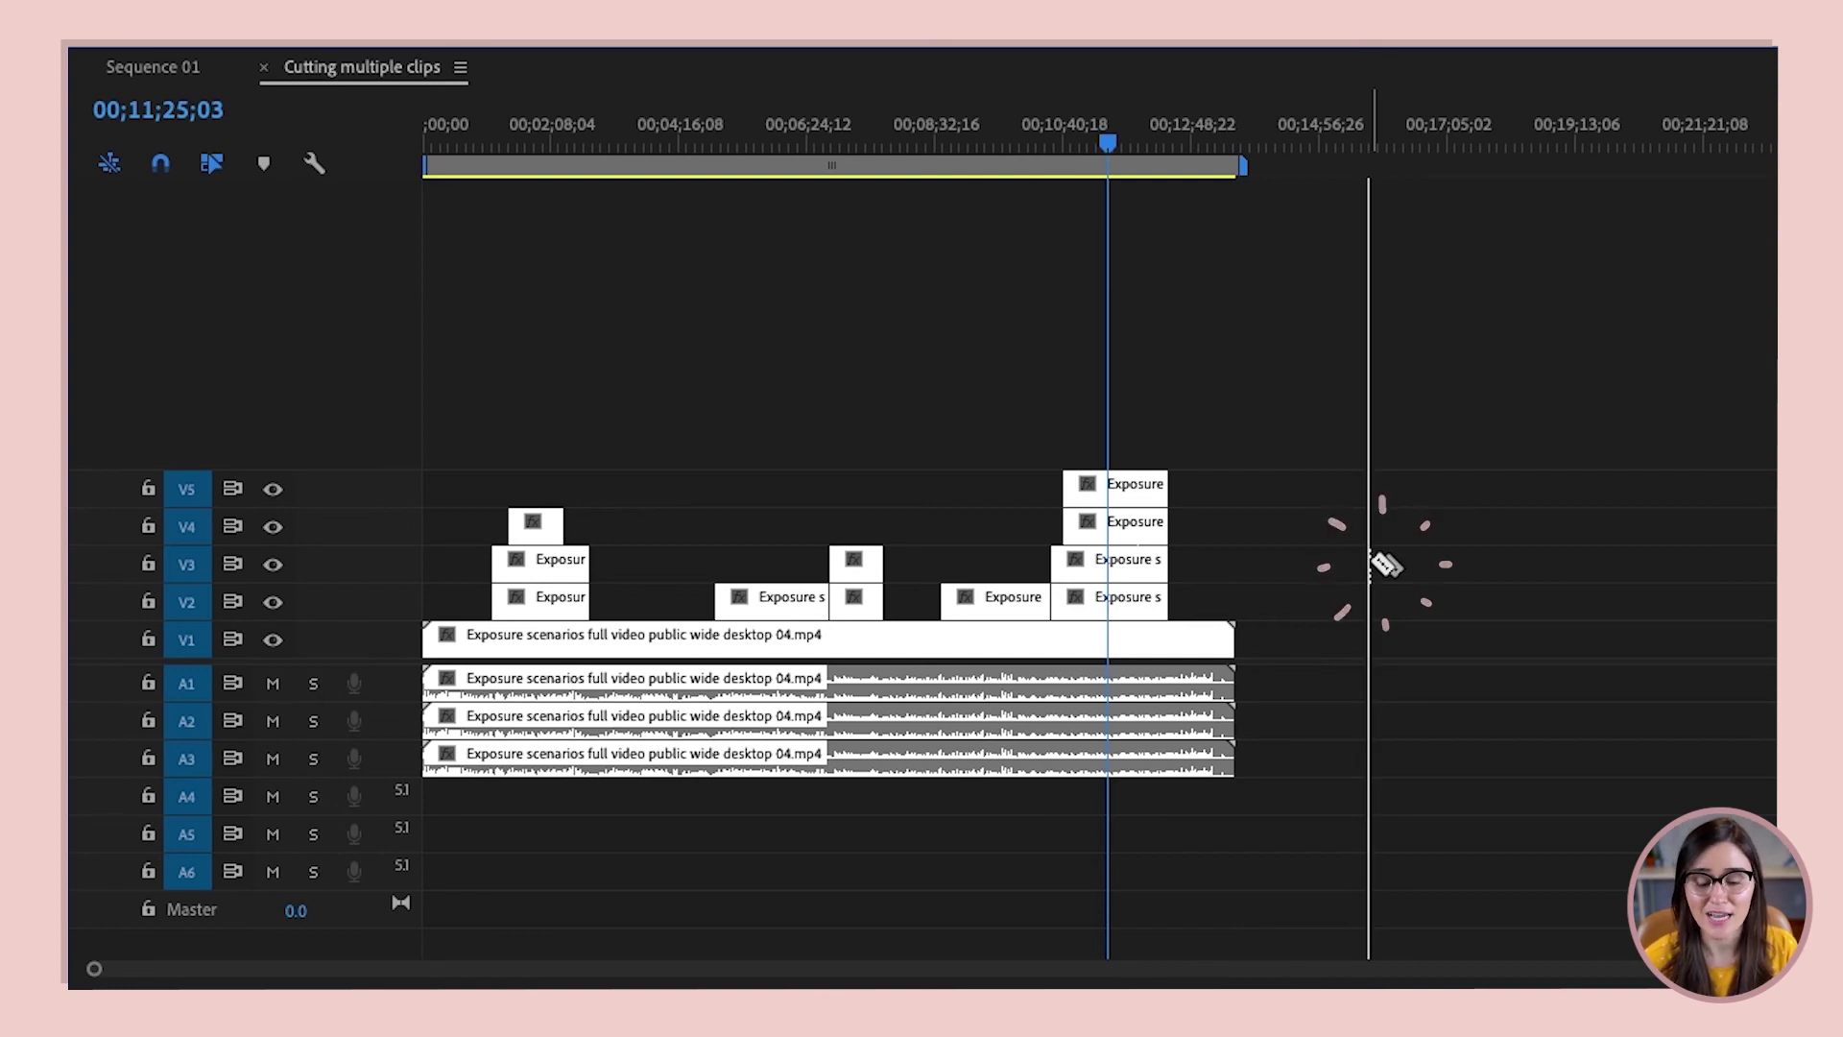
shift+click(1109, 605)
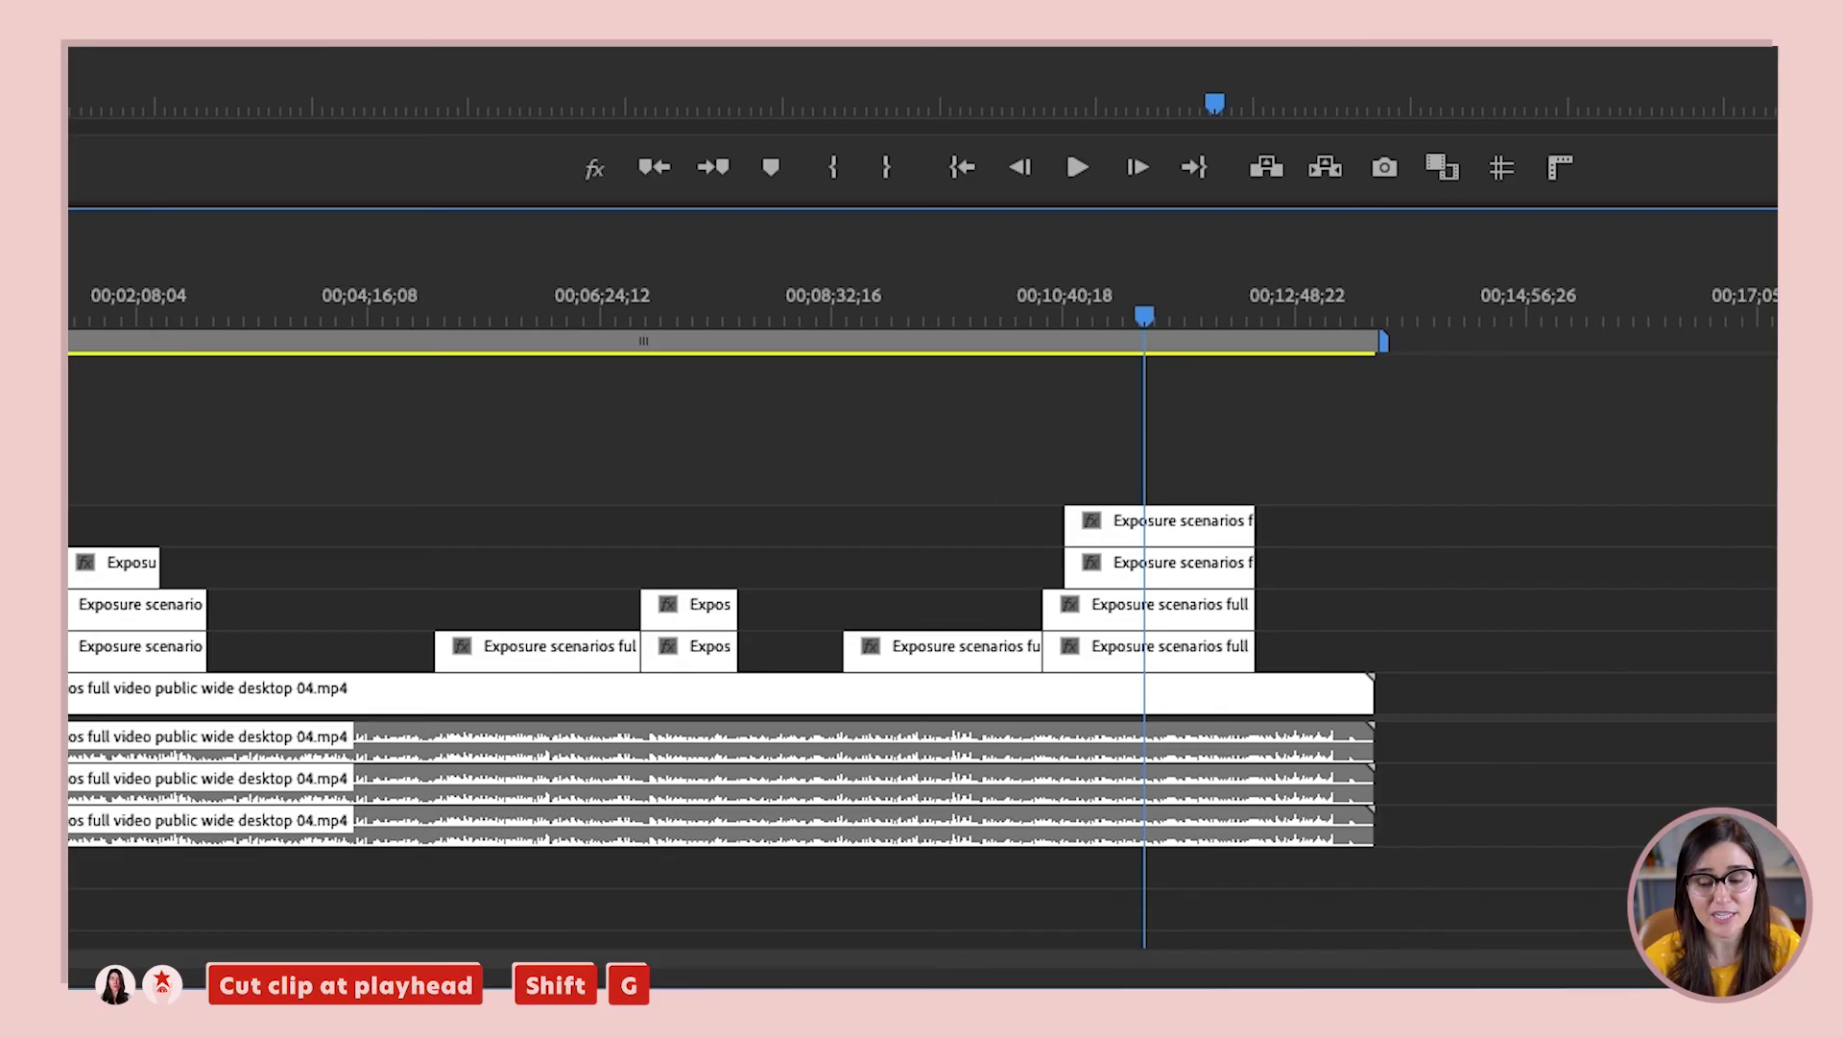
Cut every stacked video and audio clip at the playhead with Shift+G, undo, and cut again
key(shift+g)
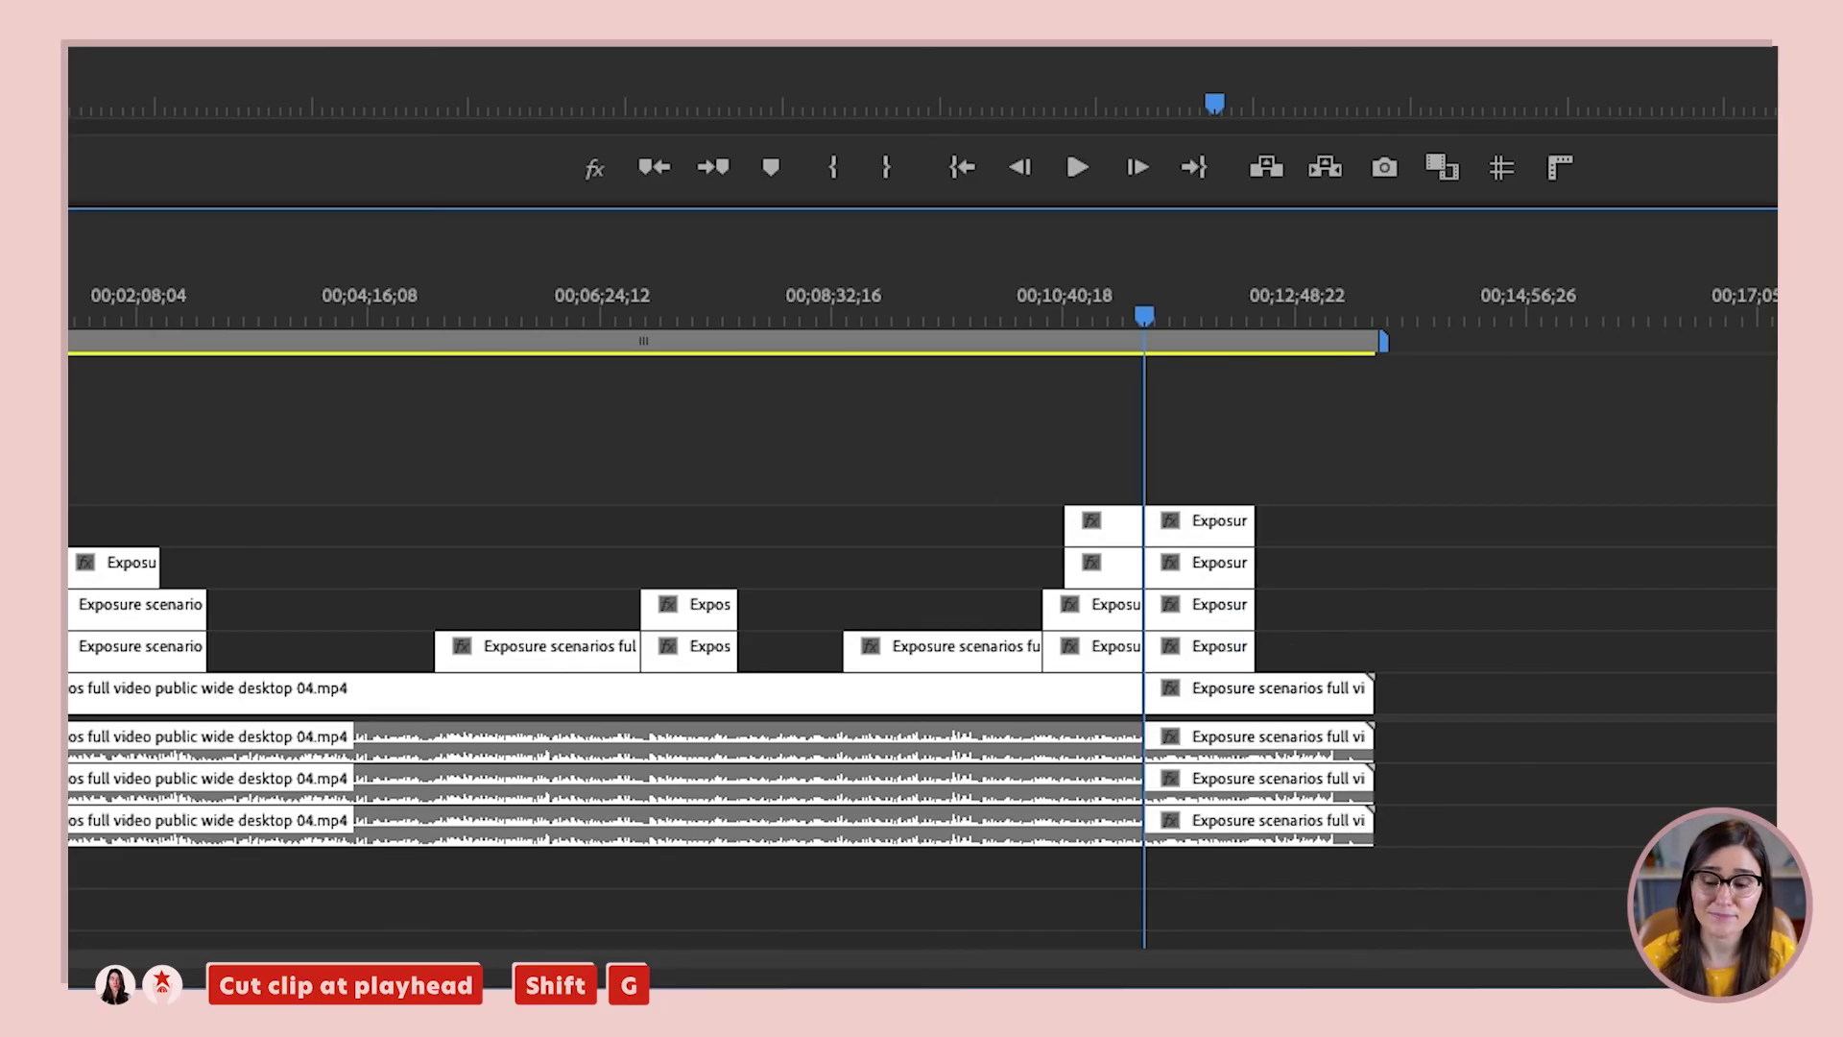
key(ctrl+z)
key(shift+g)
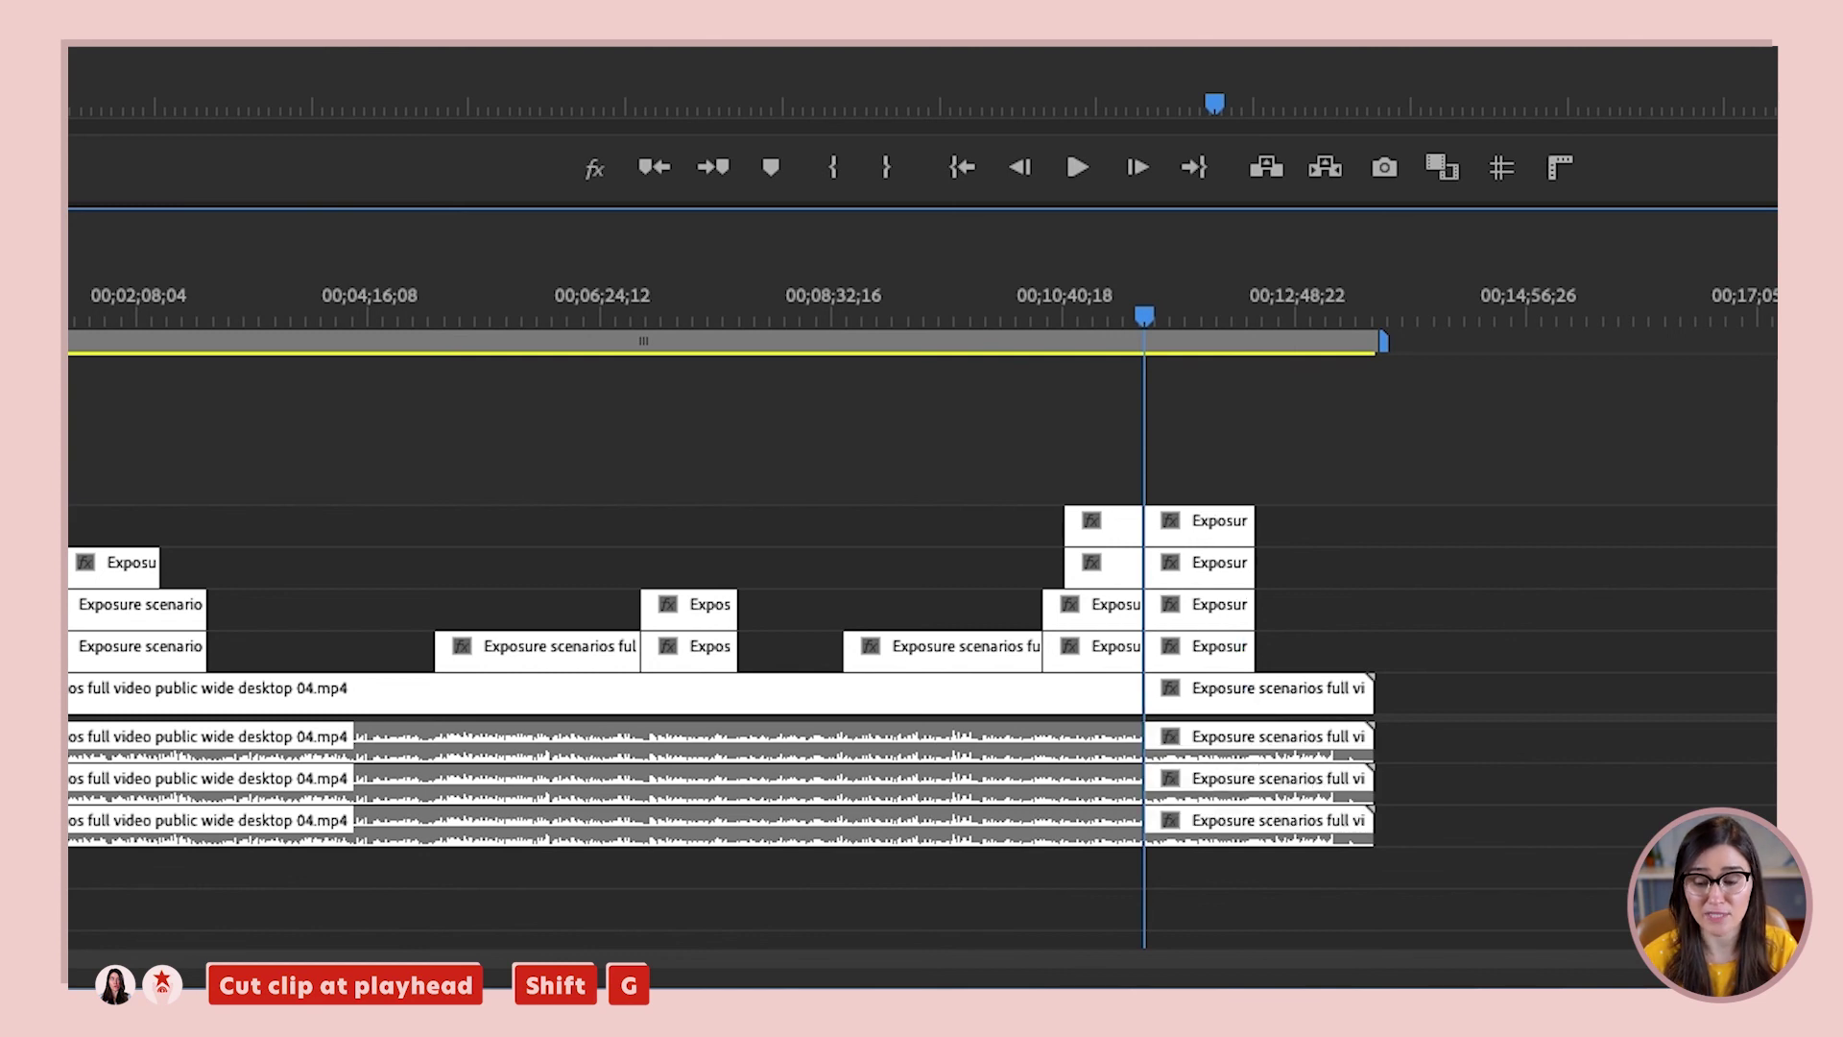